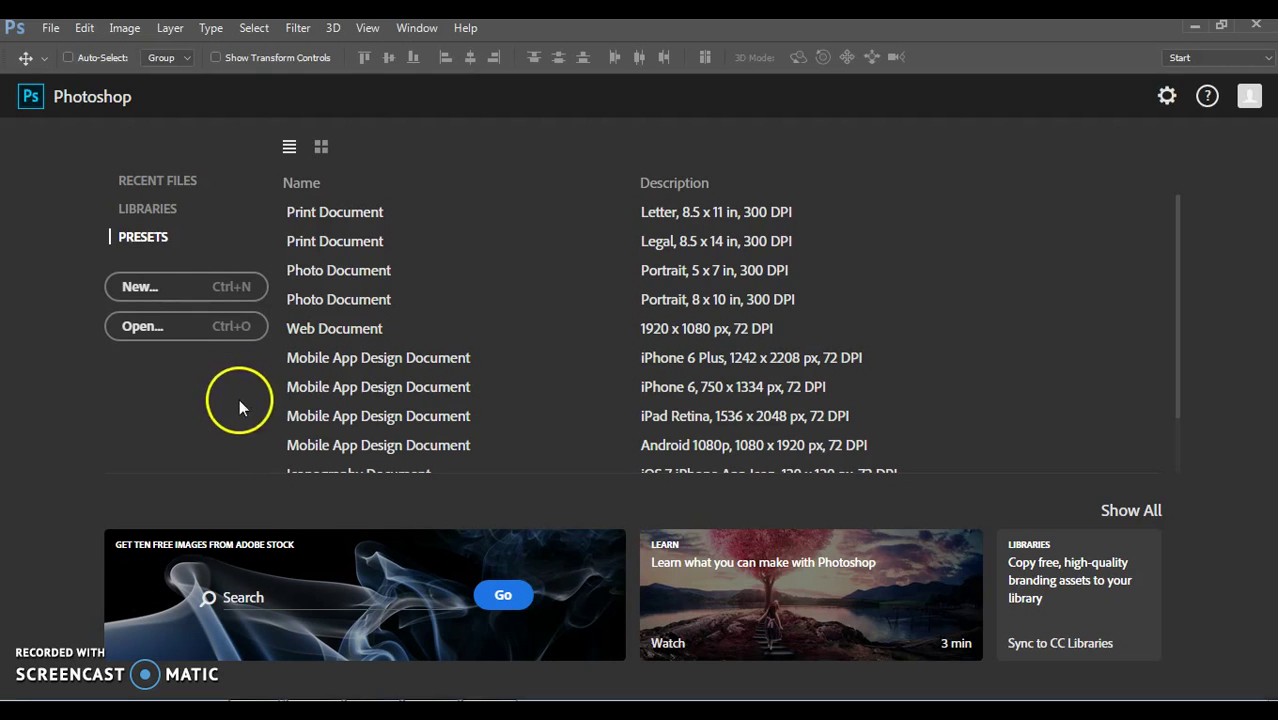
Step: Open bulletinboard.jpg from Desktop > COM210-Photoshop-Tutorial-Files
left_click(48, 29)
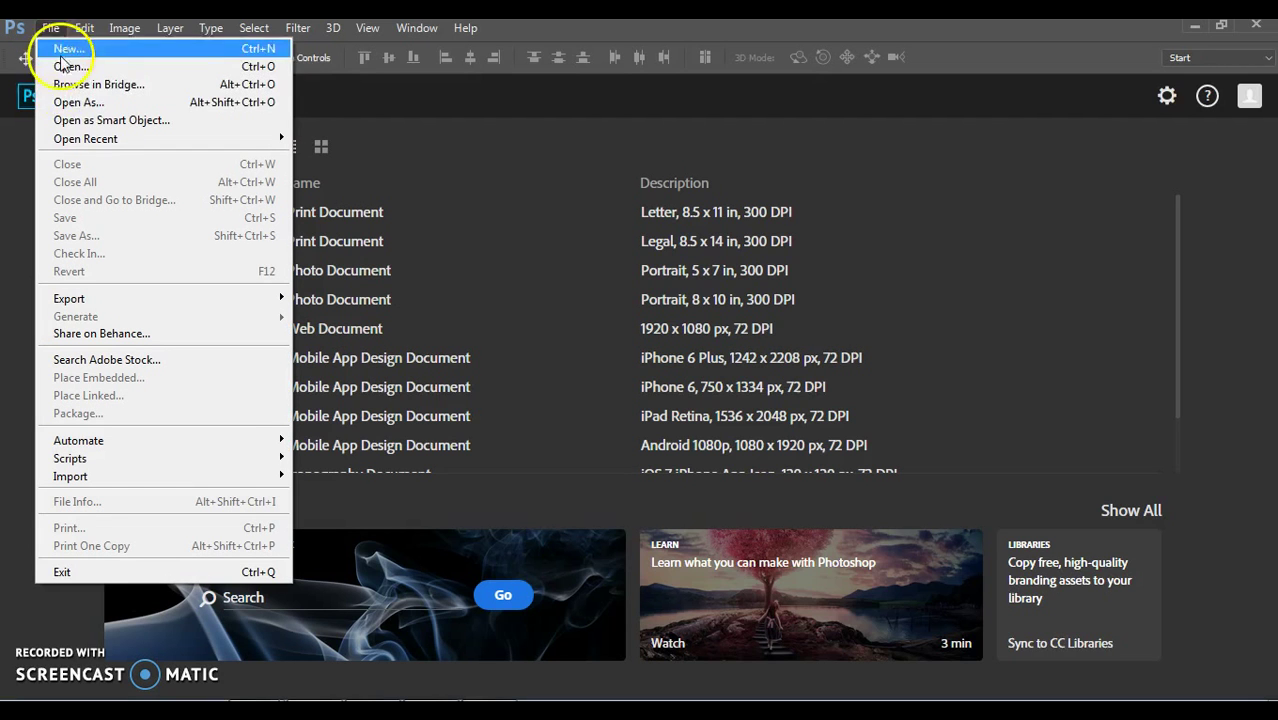
left_click(70, 66)
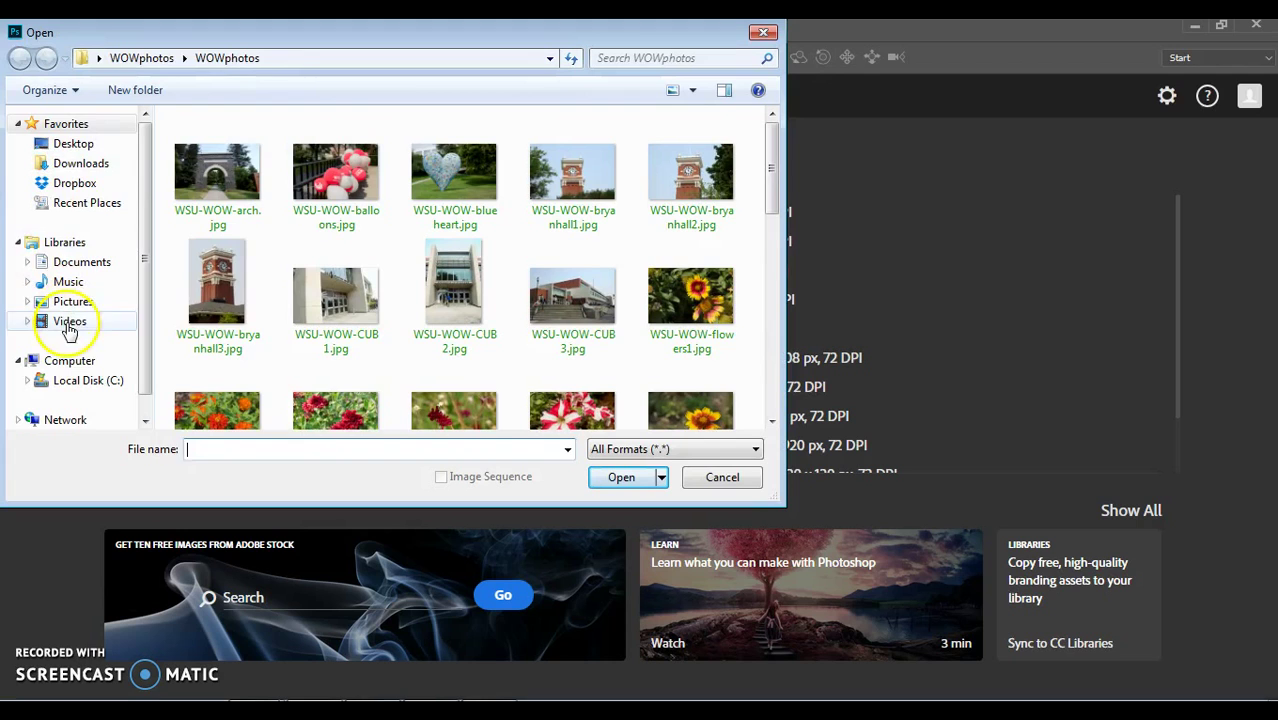
left_click(74, 147)
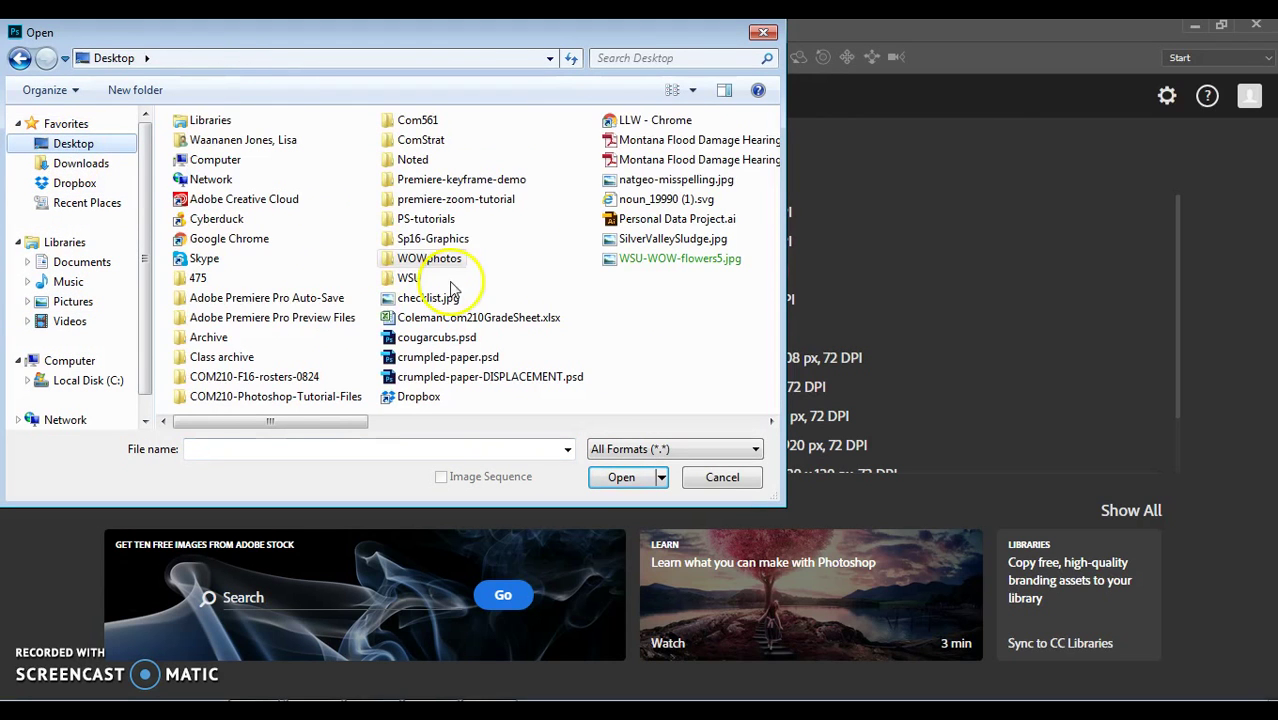
left_click(250, 397)
left_click(636, 484)
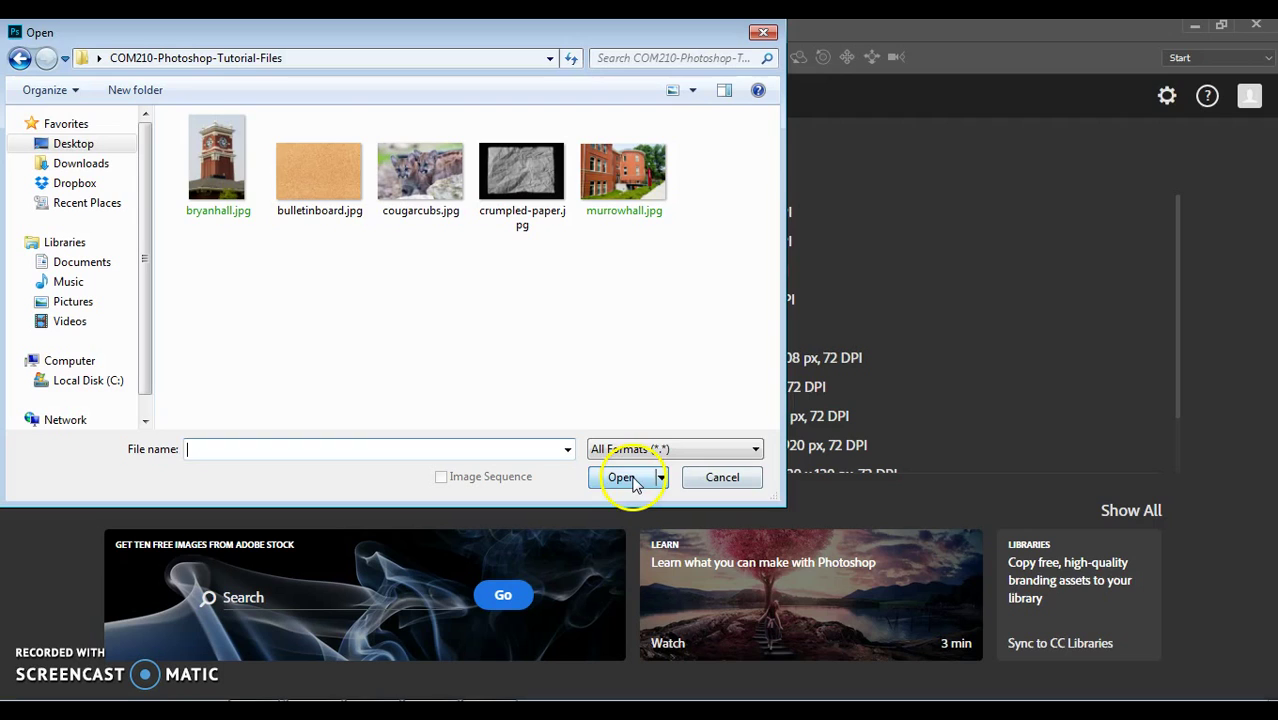
left_click(337, 188)
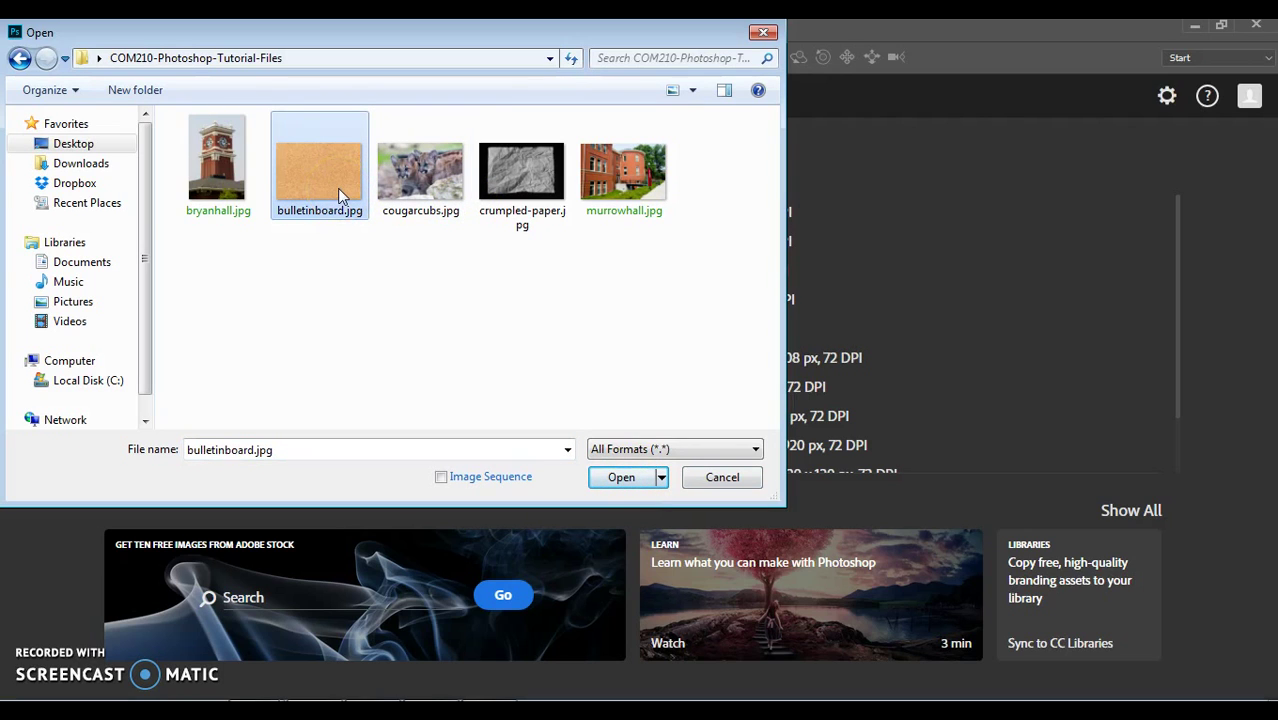
left_click(628, 484)
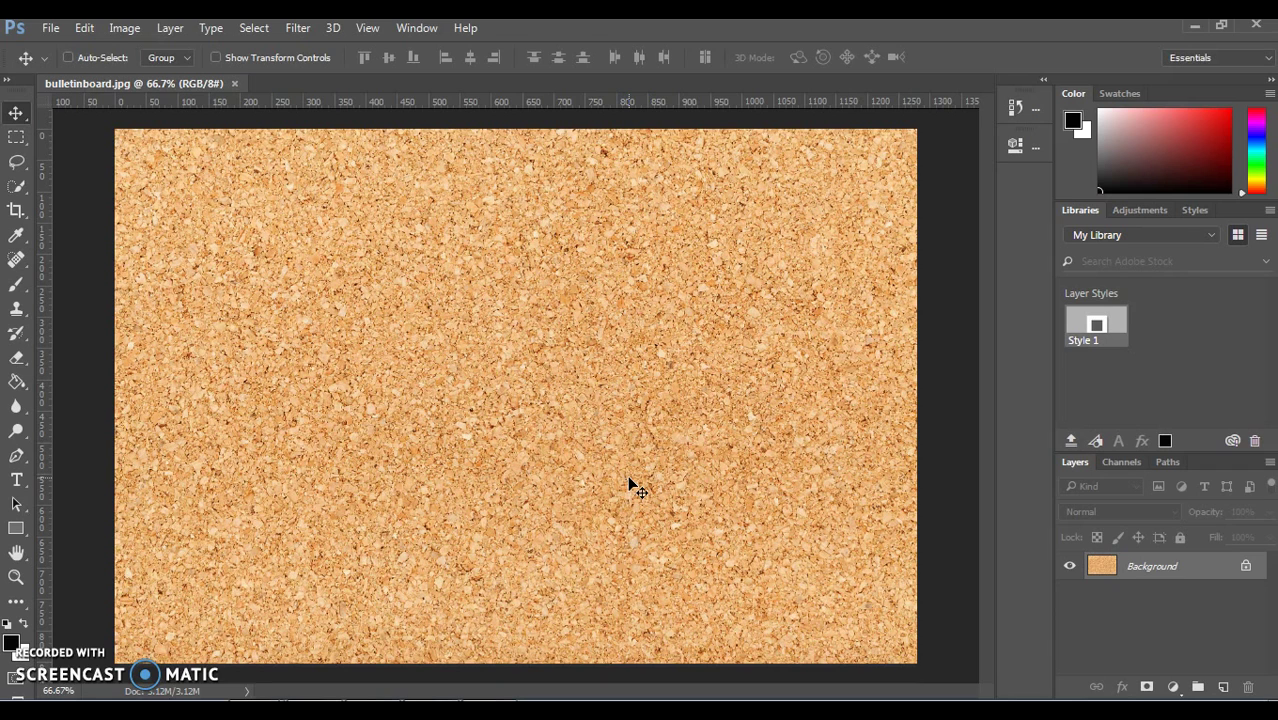
Step: Save the cork image as bulletinboard.psd in Photoshop (*.PSD) format
left_click(50, 28)
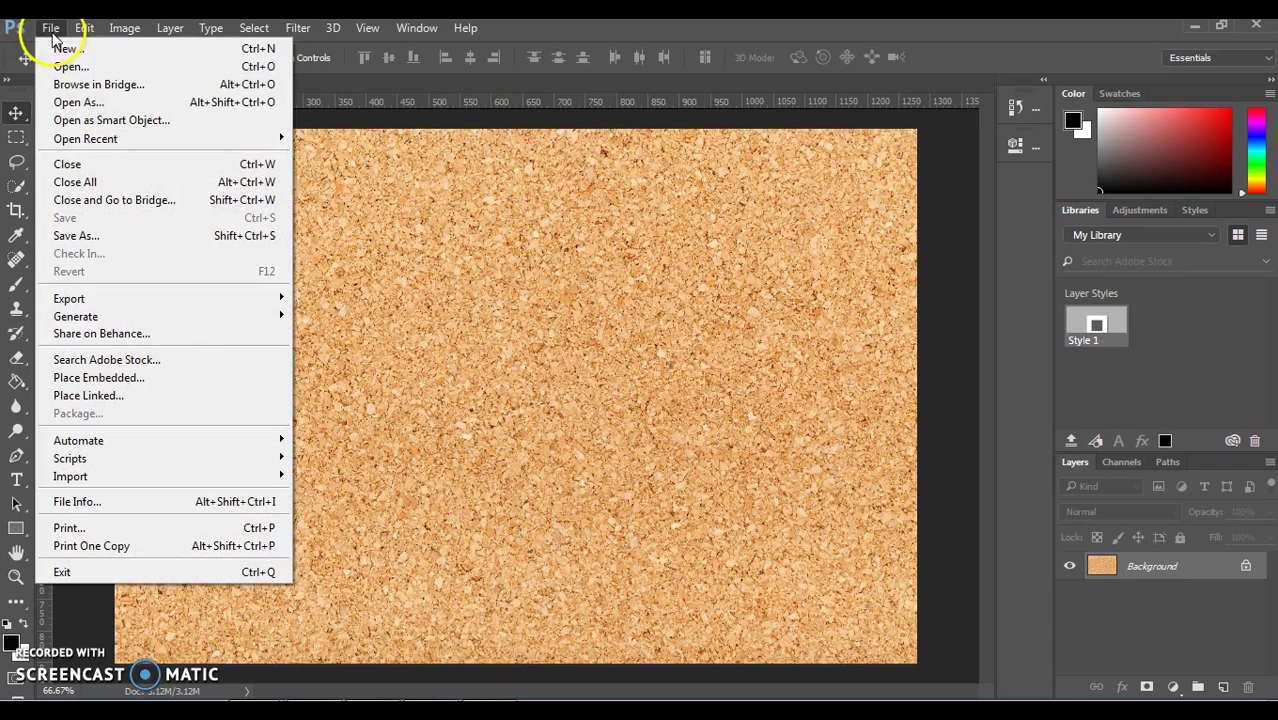
left_click(80, 236)
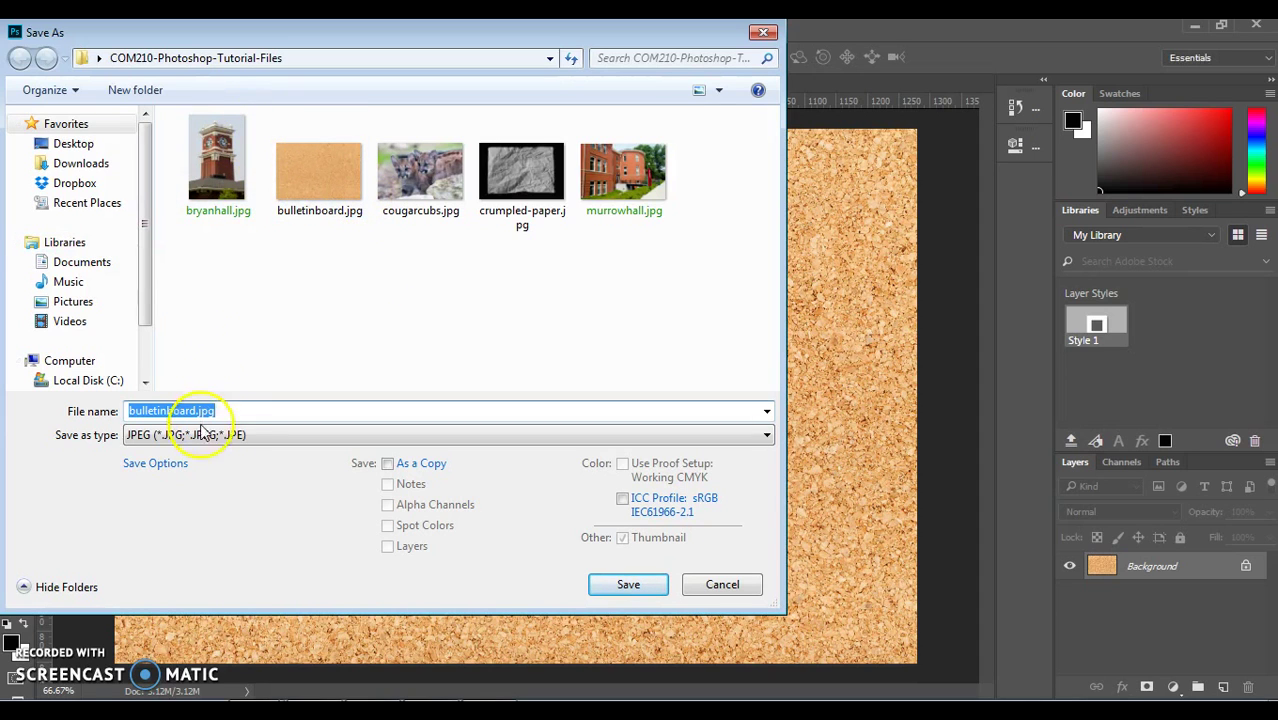
left_click(241, 437)
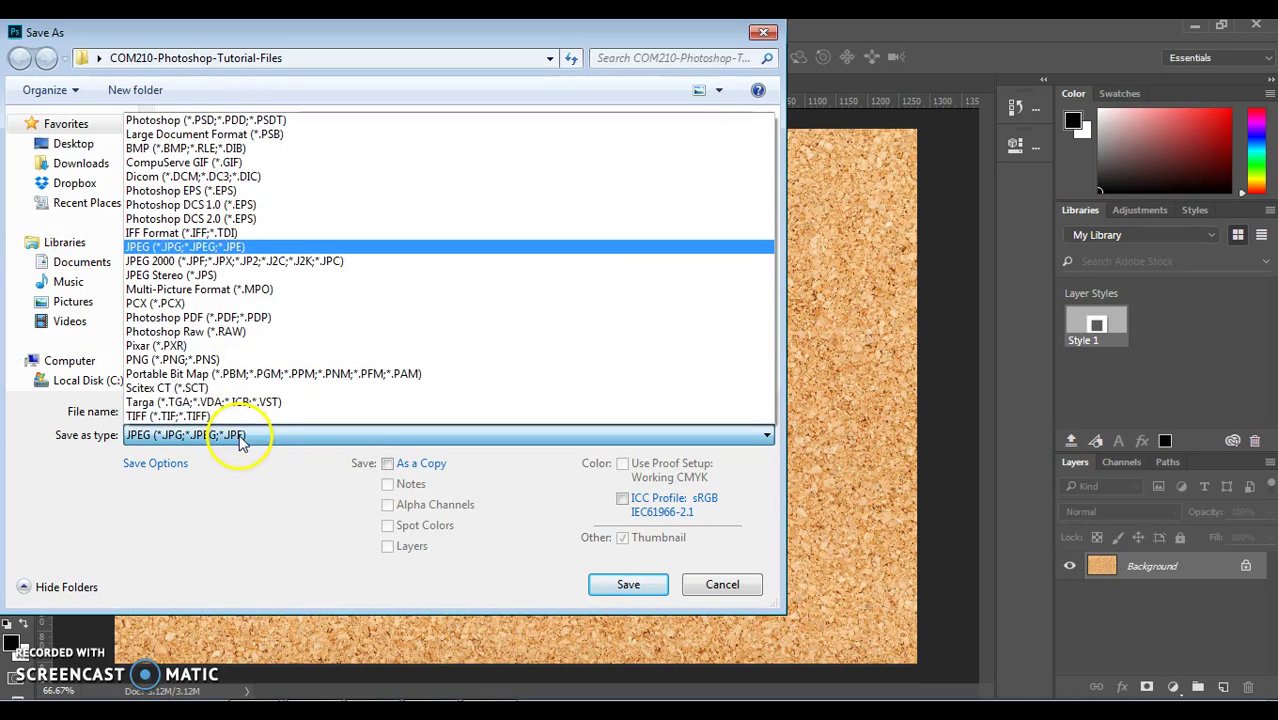
left_click(281, 124)
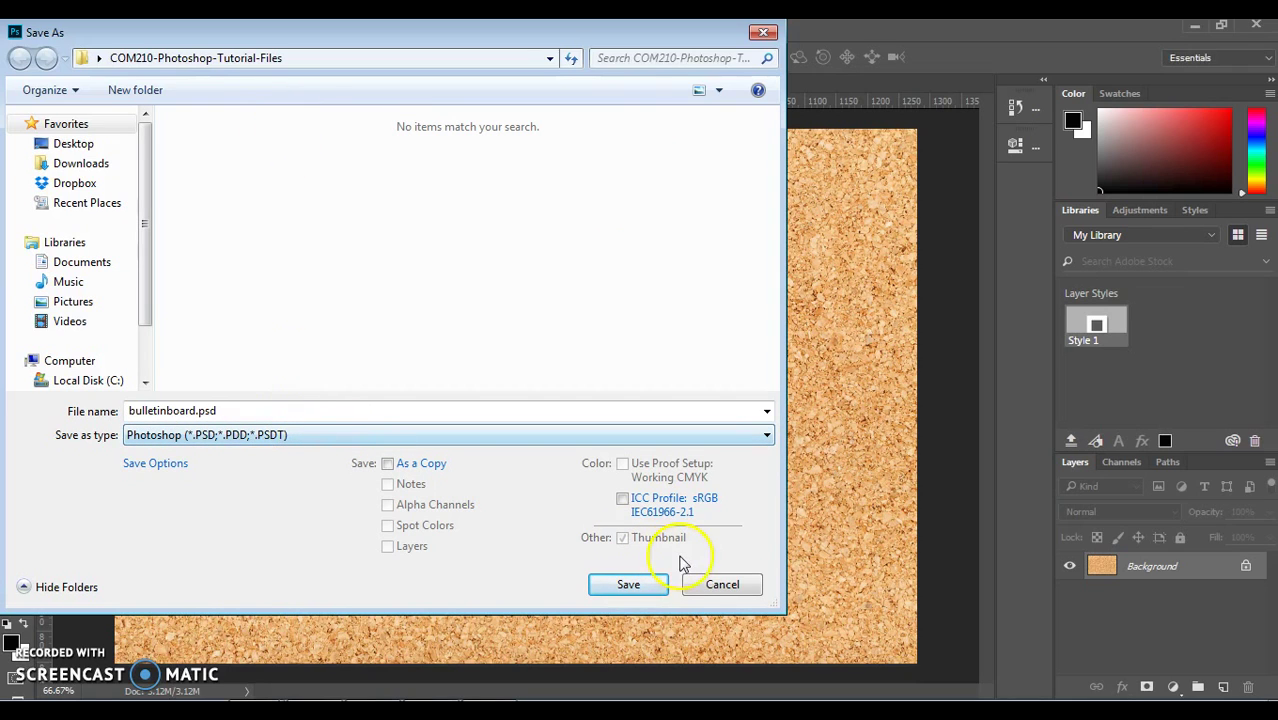
left_click(628, 585)
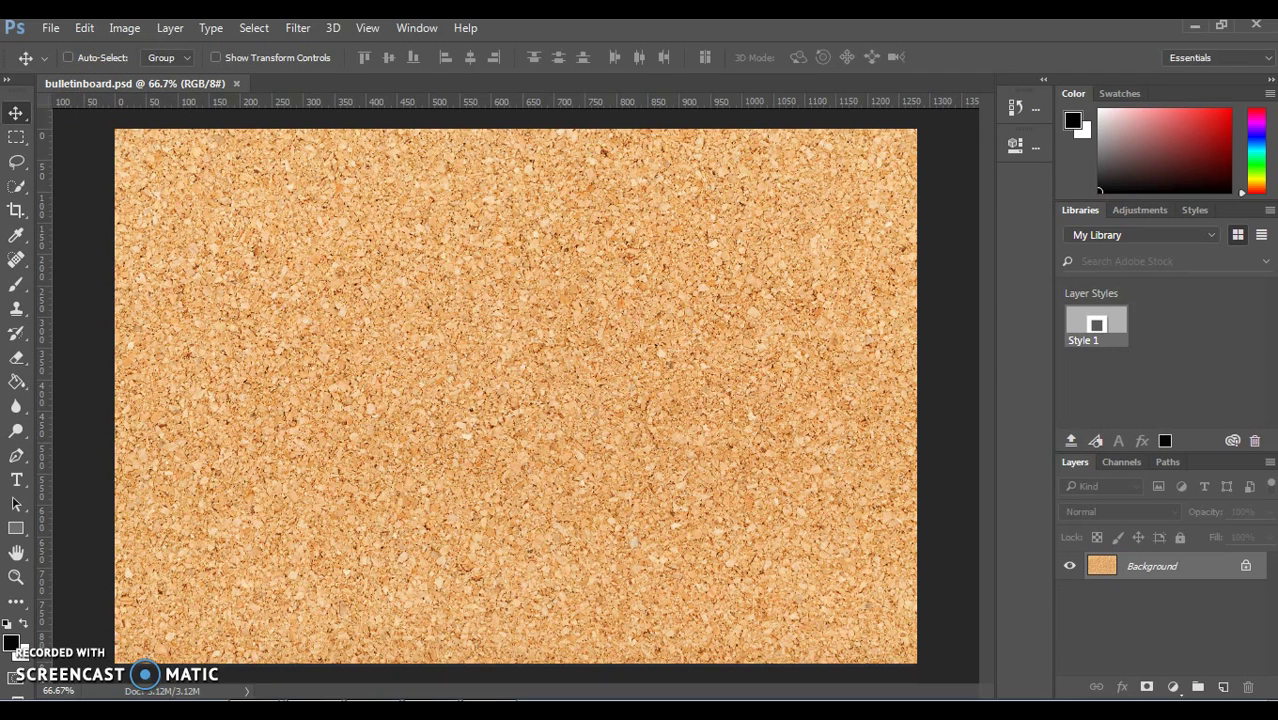
Step: Crop the bottom band off the cork board, reducing its height to about 652 px
left_click(14, 213)
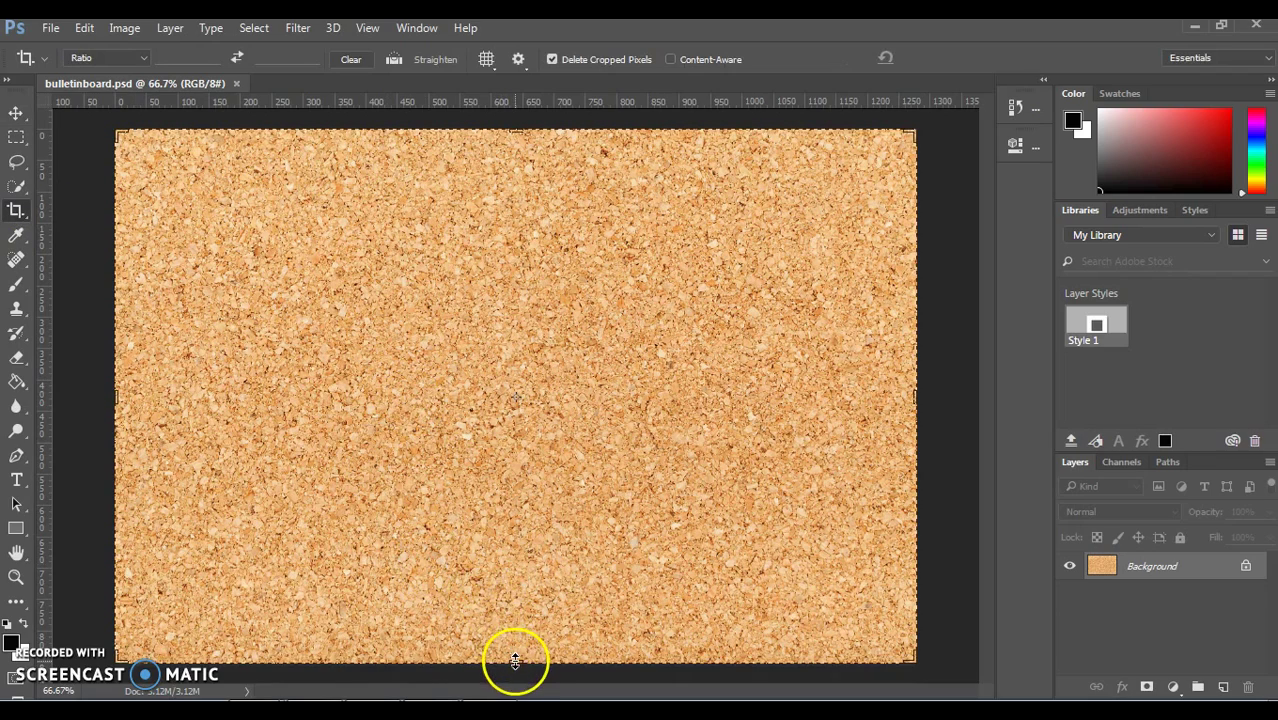
left_click_drag(514, 660, 522, 597)
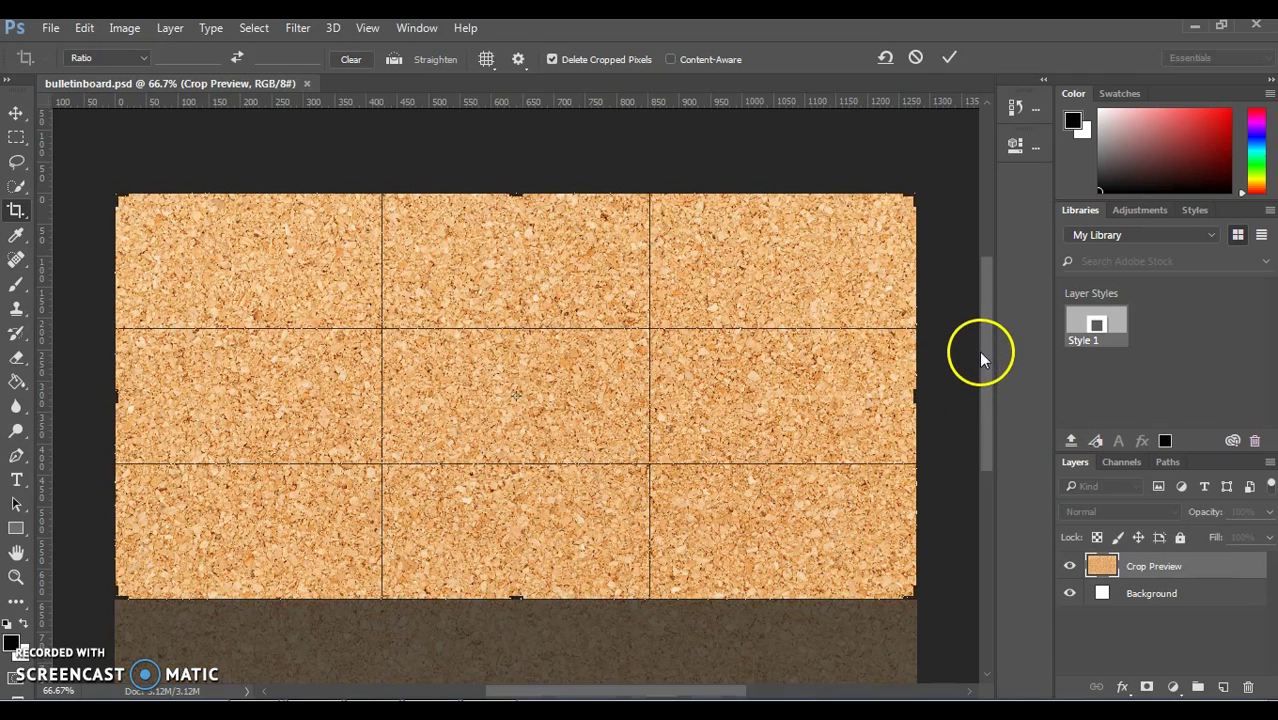
scroll(980, 358, "down", 3)
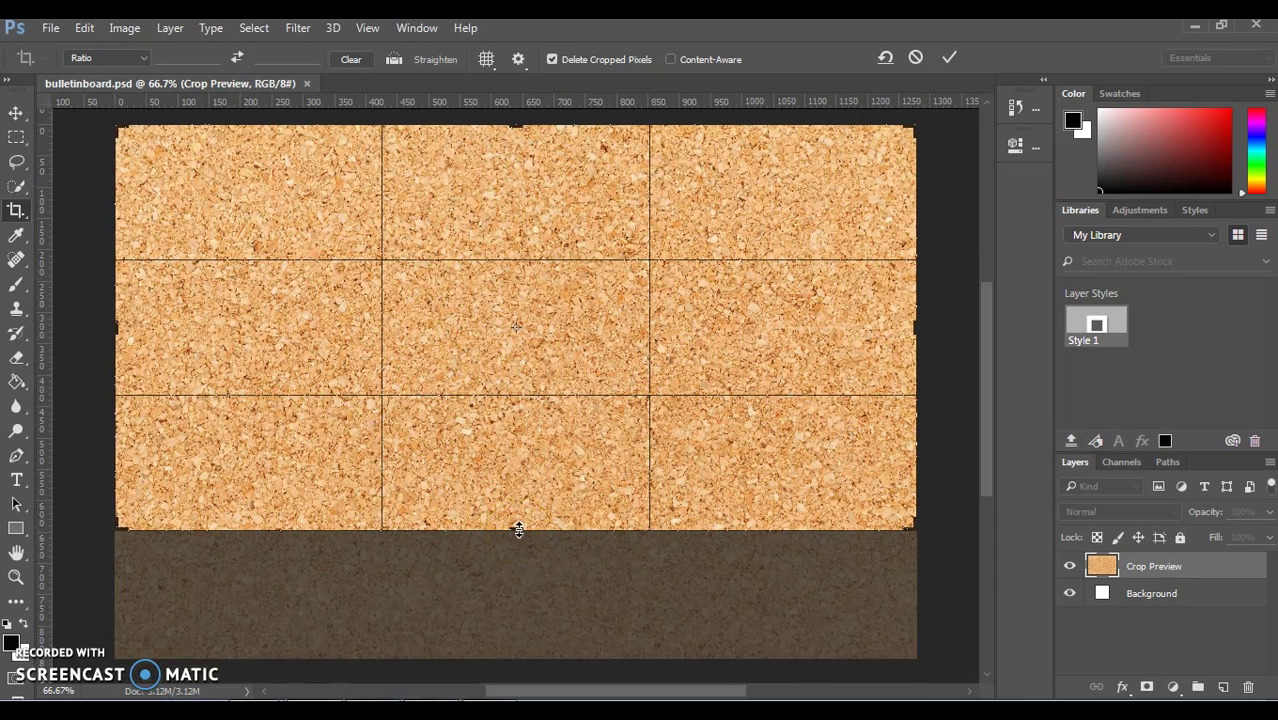
key("Return")
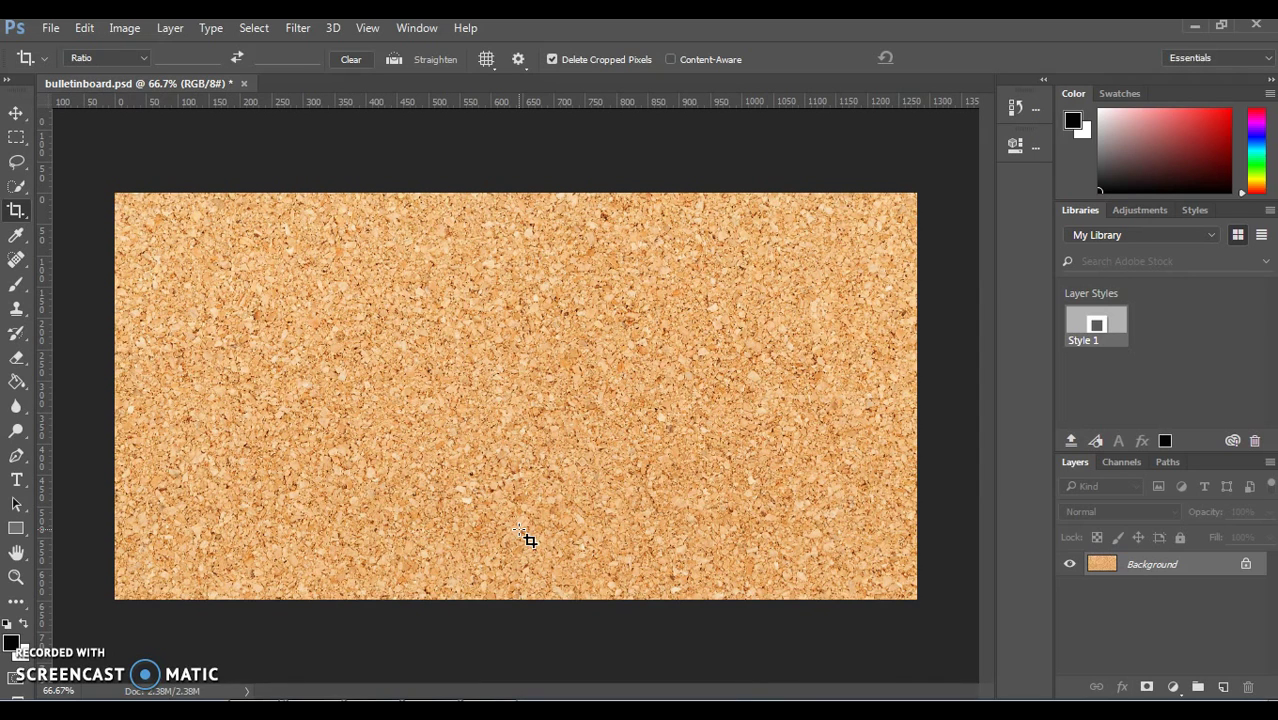
Step: Place bryanhall.jpg as an embedded layer centred on the cork board
left_click(50, 27)
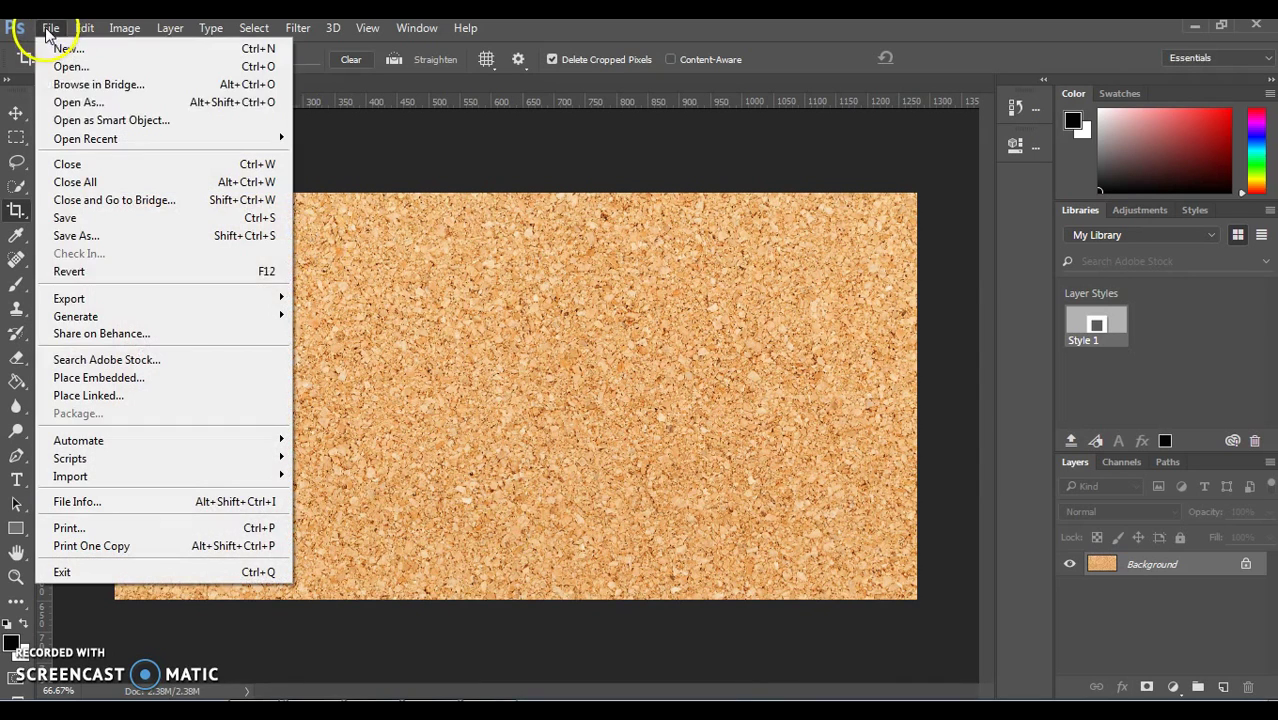
left_click(98, 378)
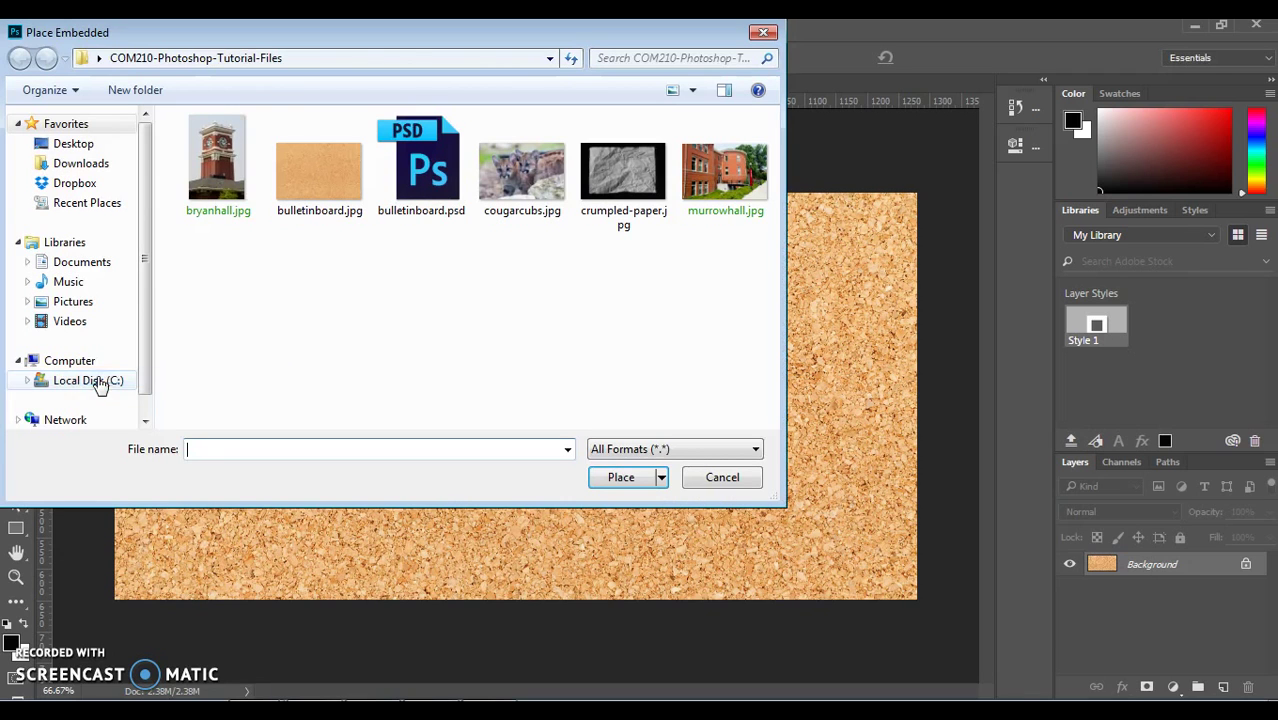
left_click(222, 172)
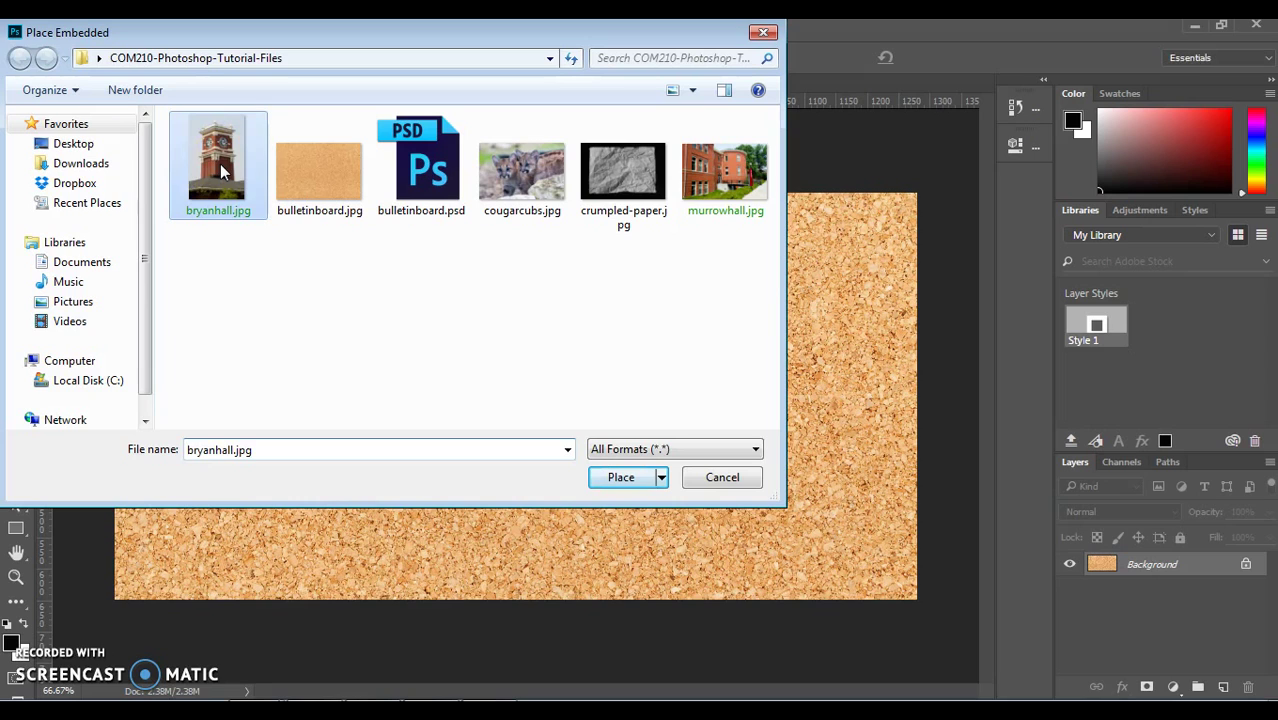
left_click(633, 479)
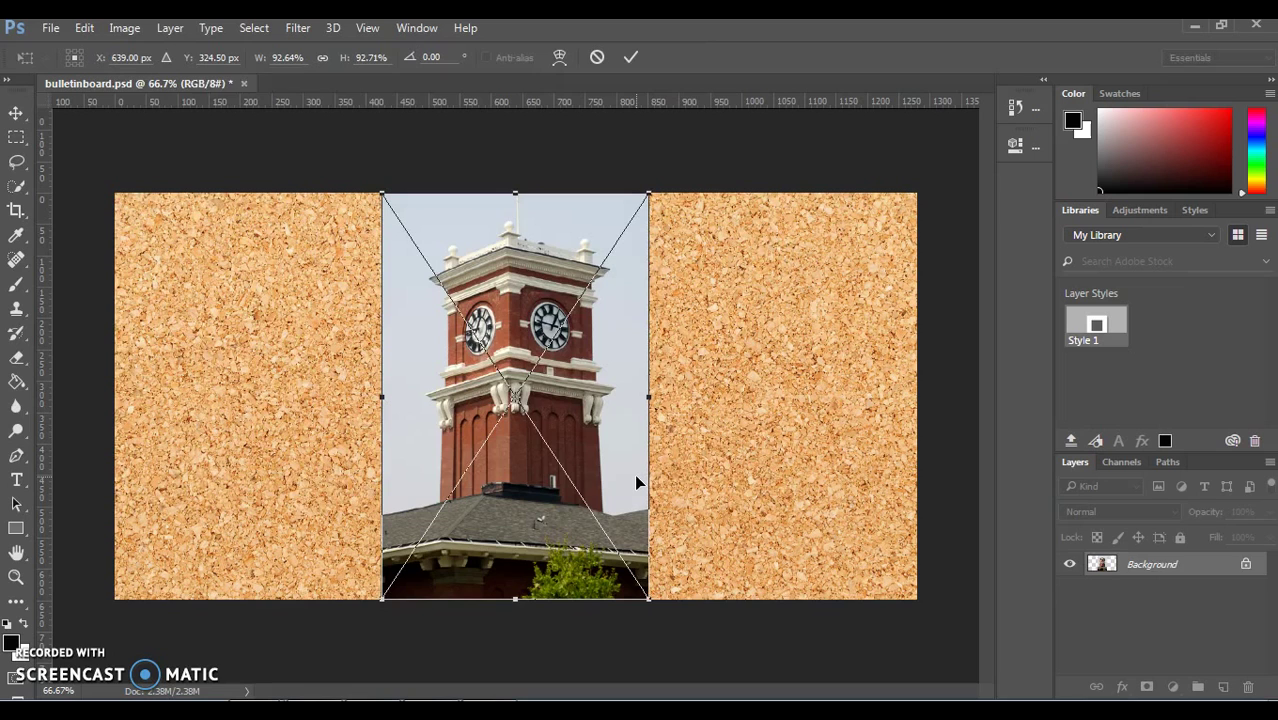
left_click(634, 474)
left_click(457, 220)
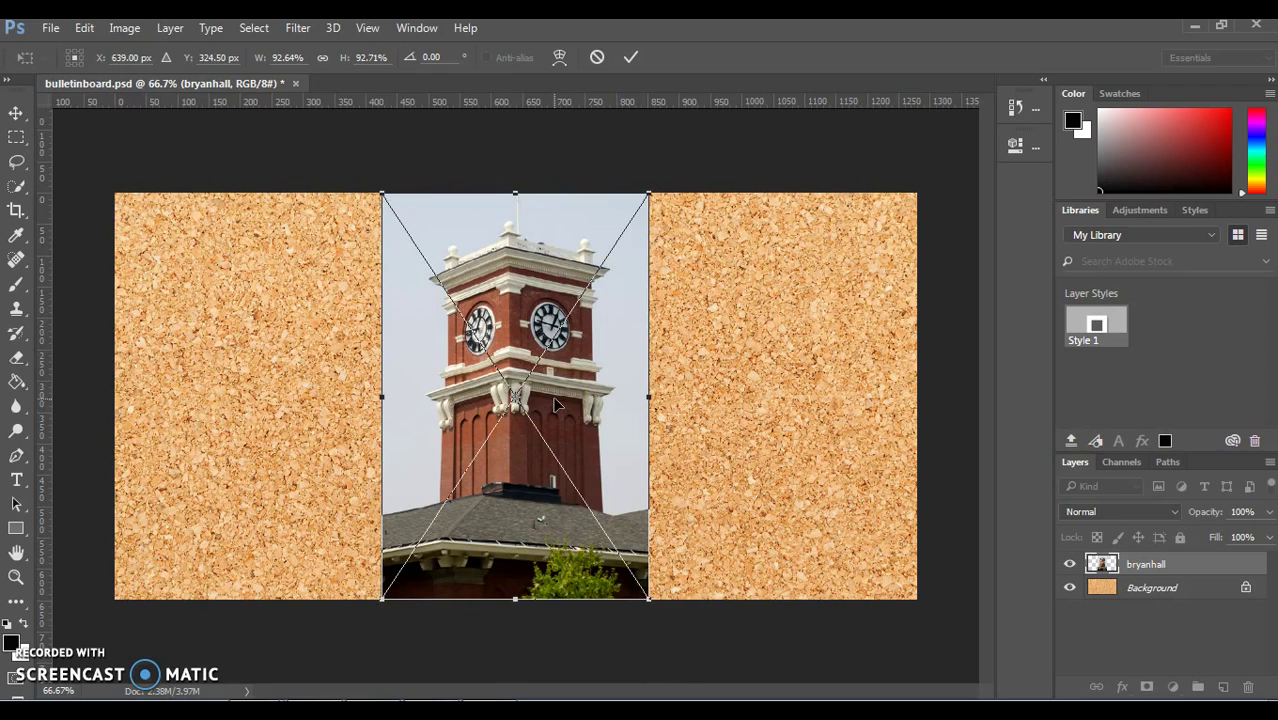
key("Return")
key("c")
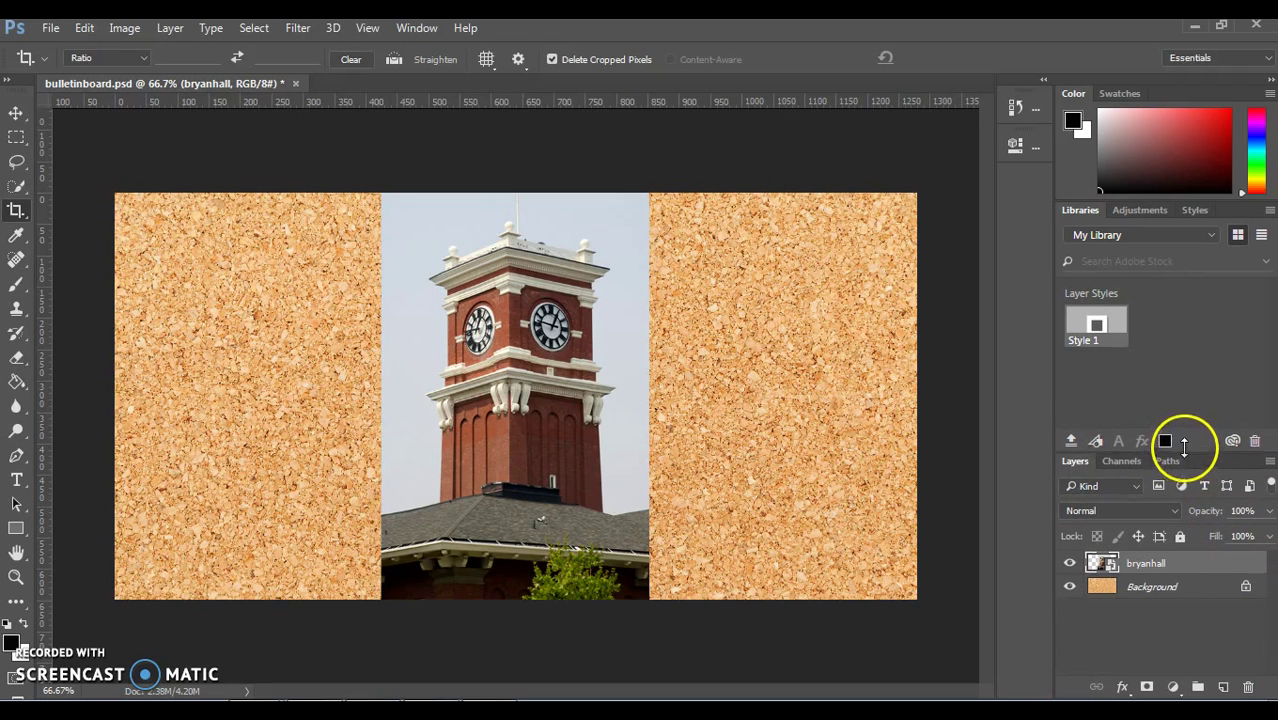
left_click_drag(1184, 446, 1189, 325)
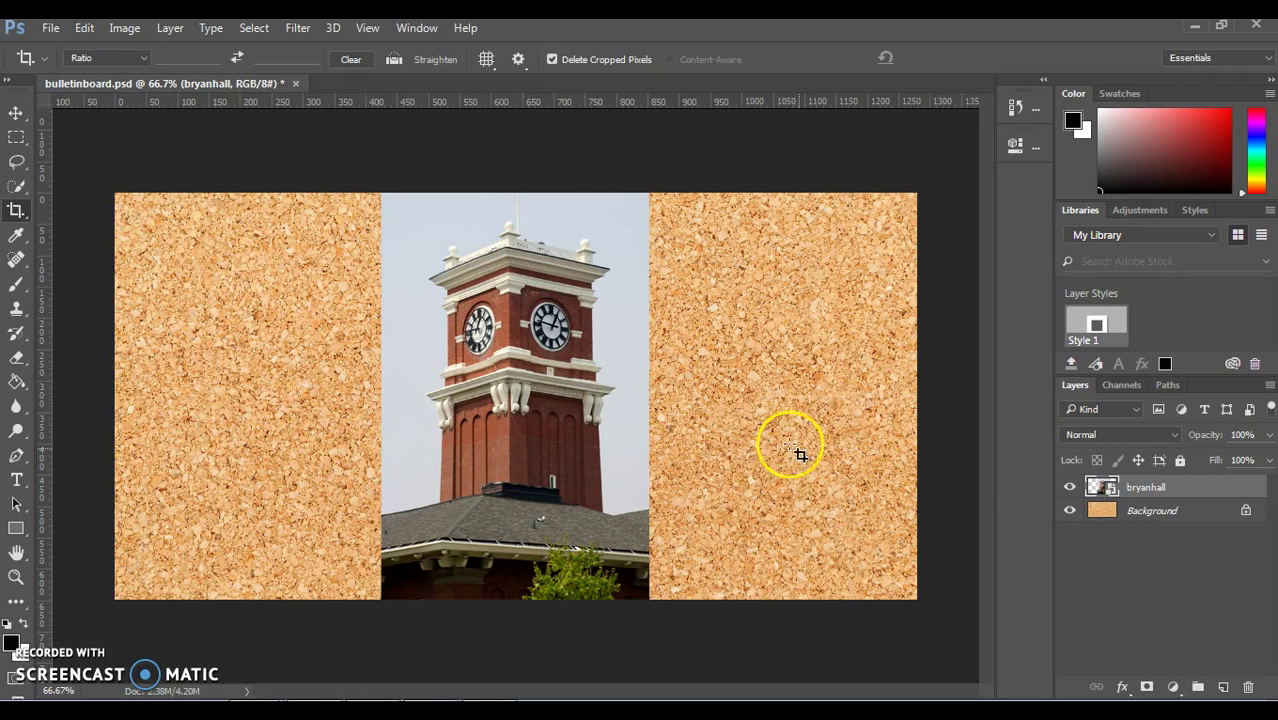
left_click(1070, 488)
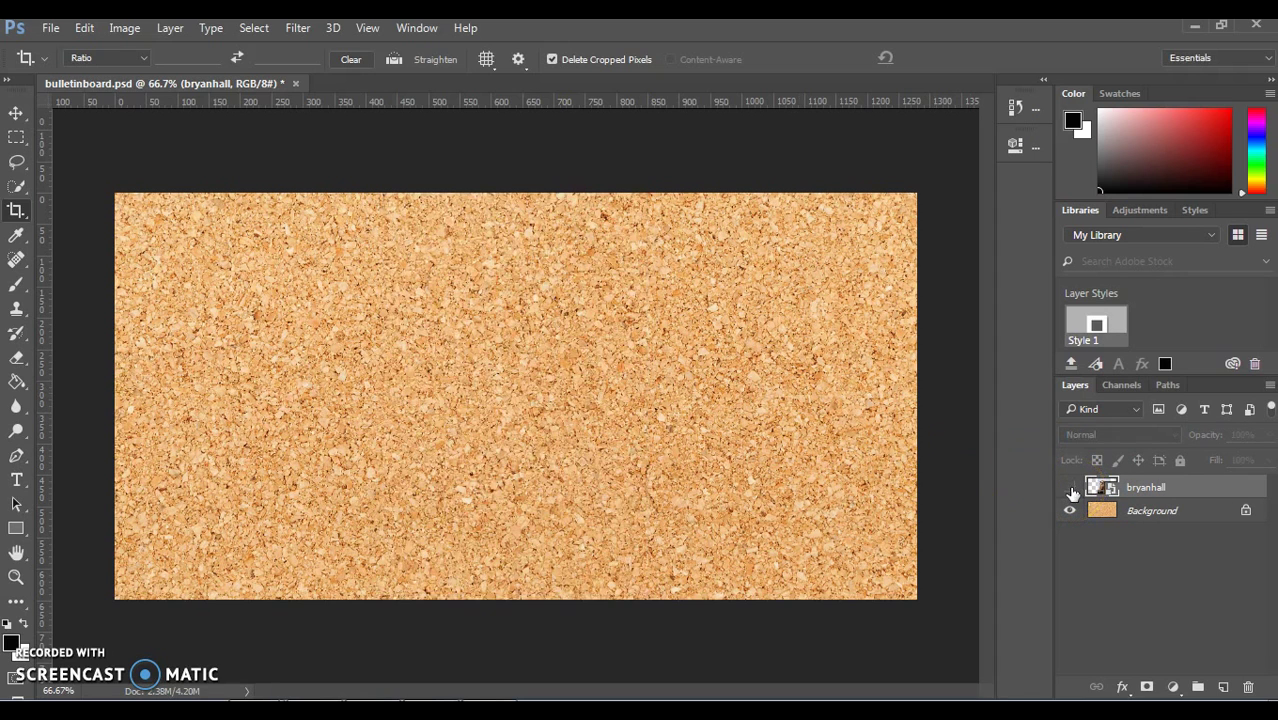
left_click(1070, 488)
left_click(1070, 511)
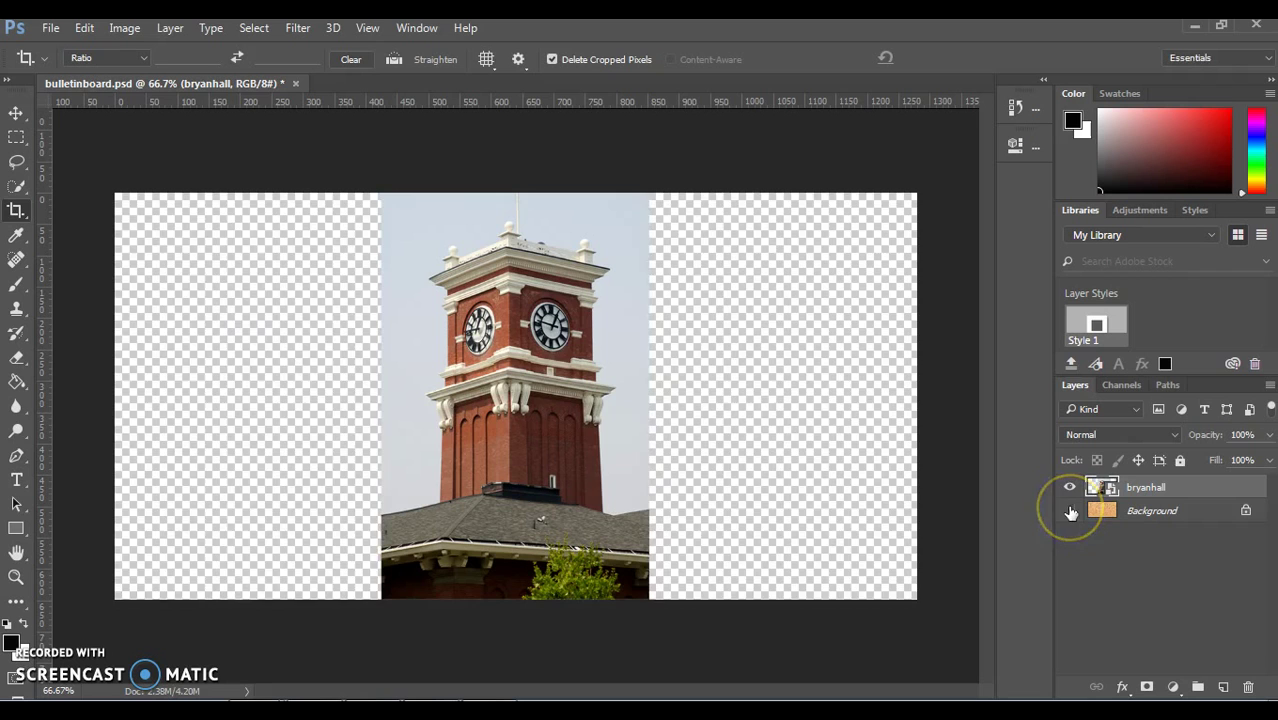
left_click(1070, 511)
left_click(1070, 488)
left_click(1070, 488)
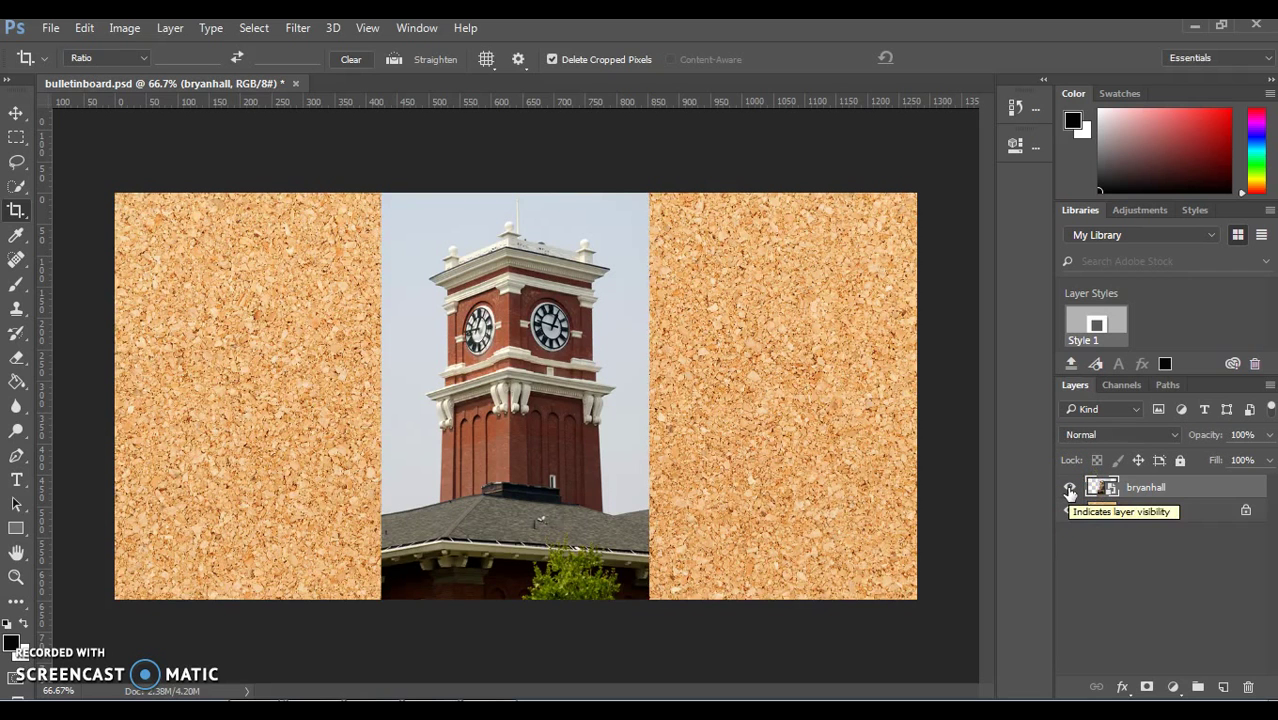
left_click(1088, 546)
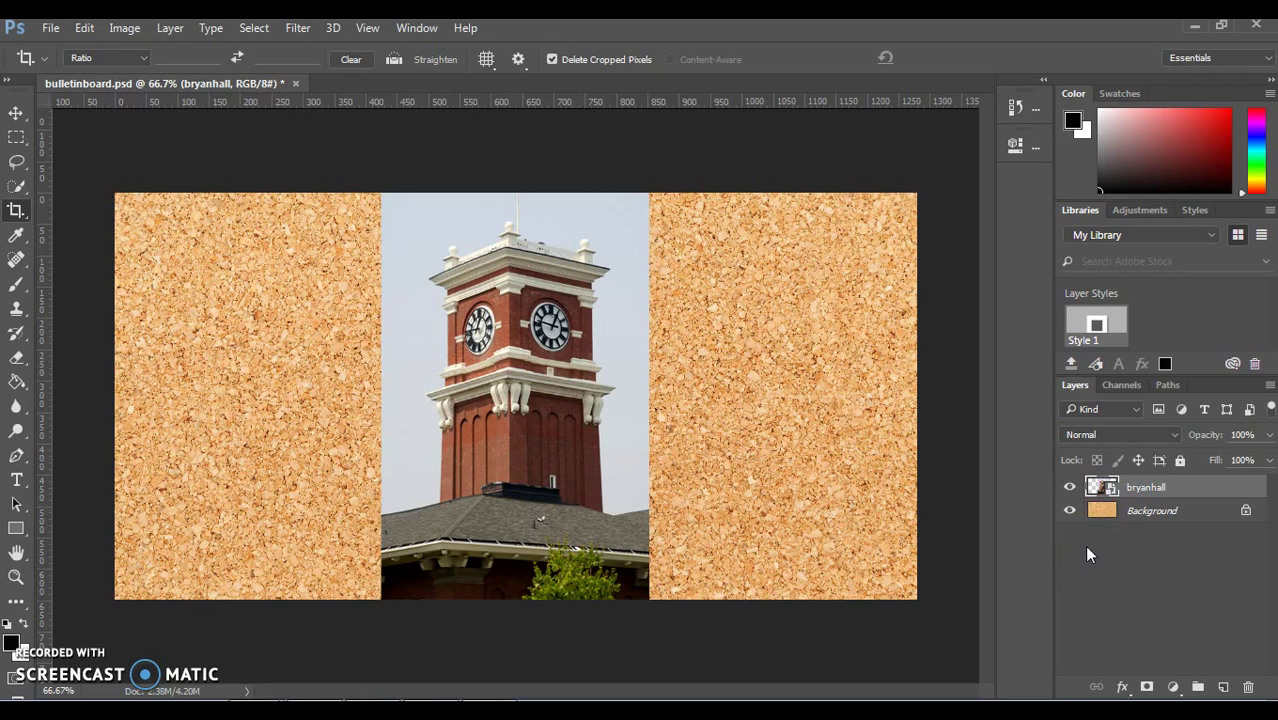
left_click(1133, 487)
left_click(1141, 513)
left_click(1145, 487)
left_click(1145, 487)
Step: Shift the bryanhall clock tower photo slightly to the right with the Move tool
left_click(15, 115)
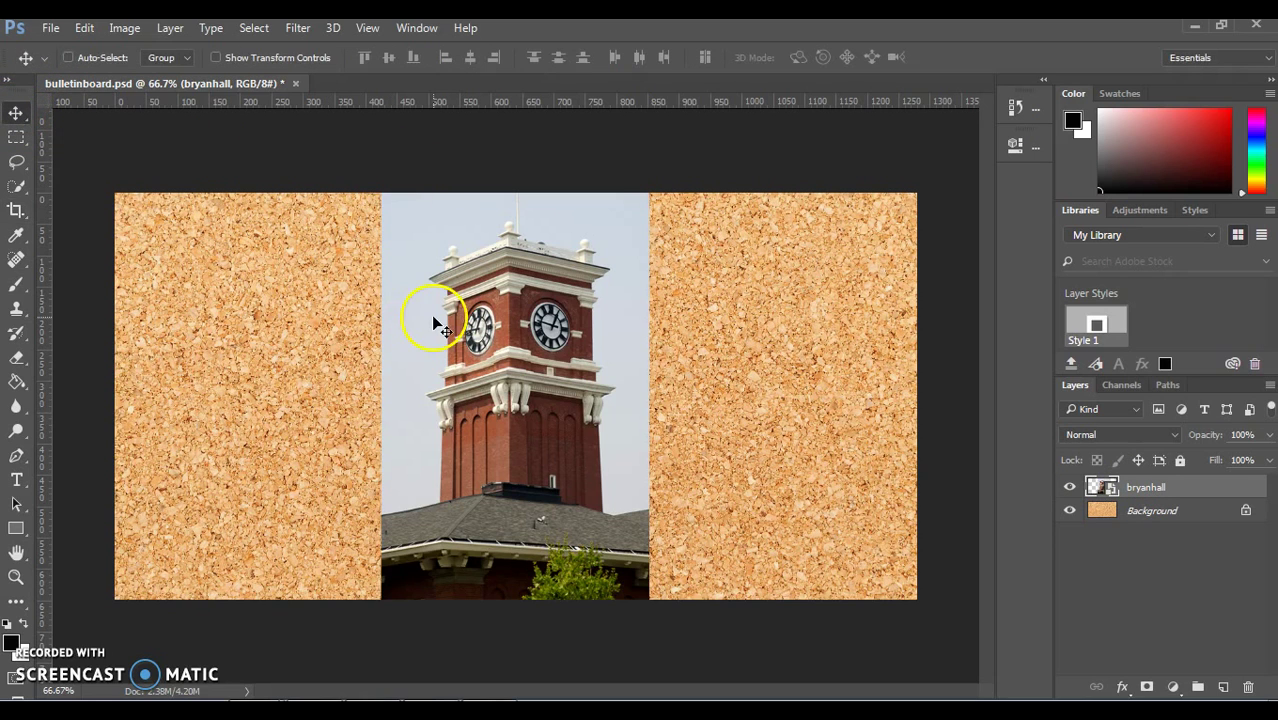
left_click_drag(433, 320, 413, 456)
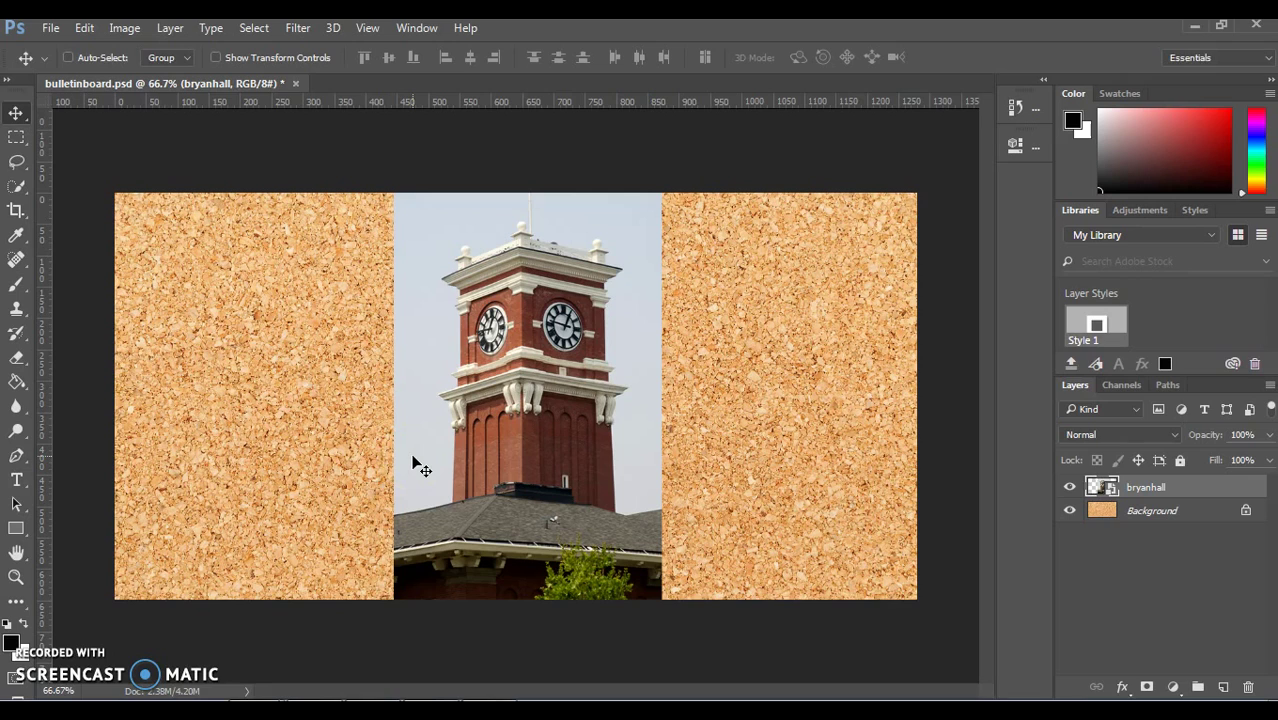
left_click(499, 333)
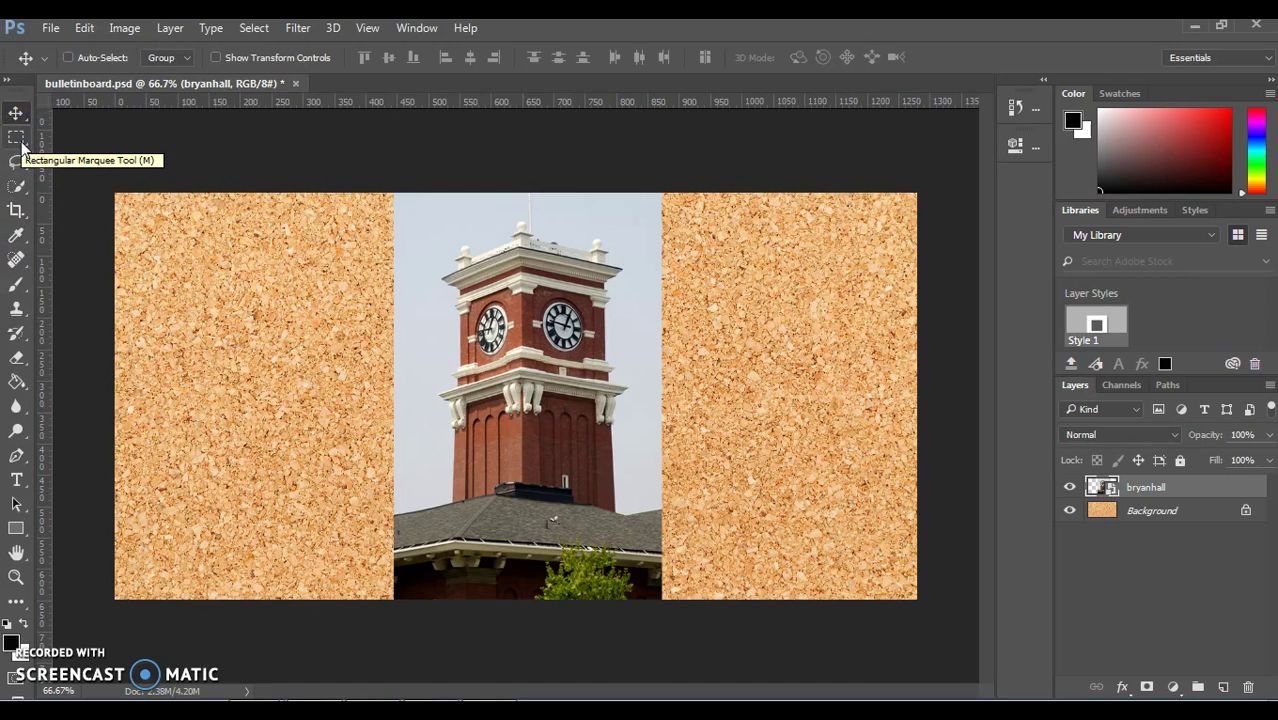
Step: Draw a roughly 388 × 388 px rectangular marquee around the top of the clock tower
left_click(17, 138)
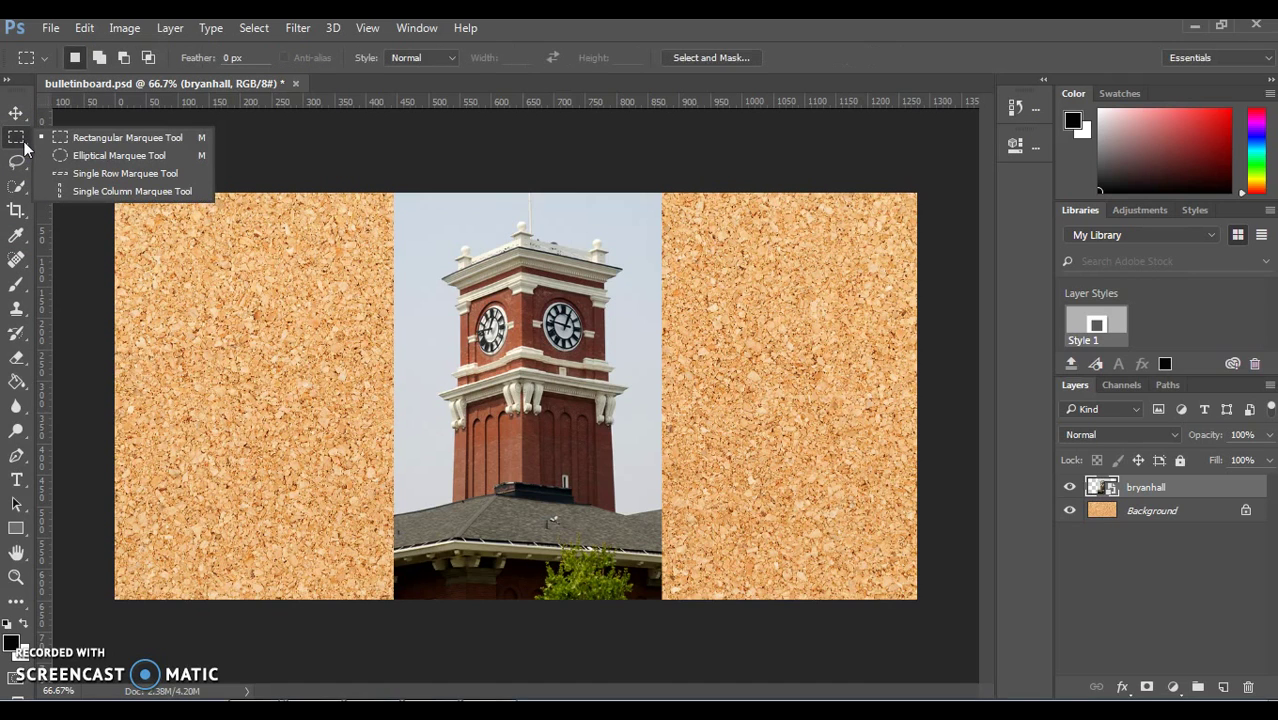
left_click_drag(24, 148, 49, 139)
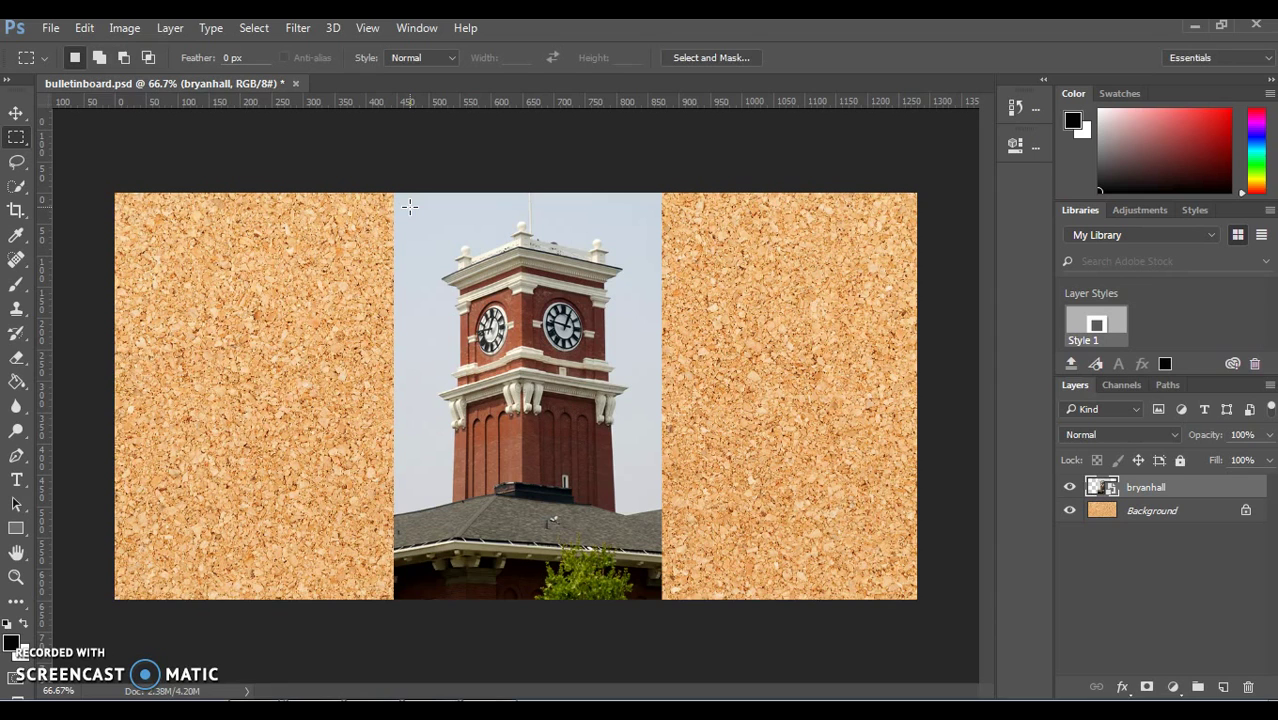
left_click_drag(410, 206, 650, 448)
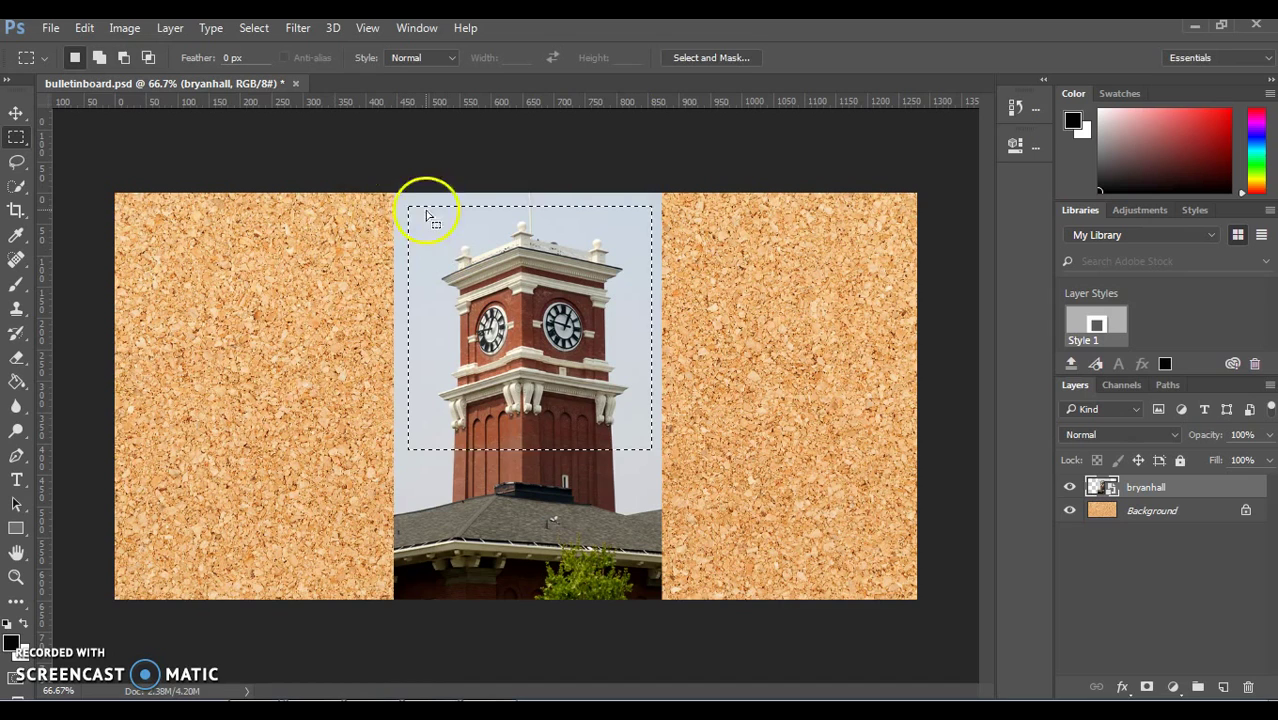
mouse_move(416, 208)
left_mouse_down()
mouse_move(466, 212)
mouse_move(424, 190)
mouse_move(413, 209)
left_mouse_up()
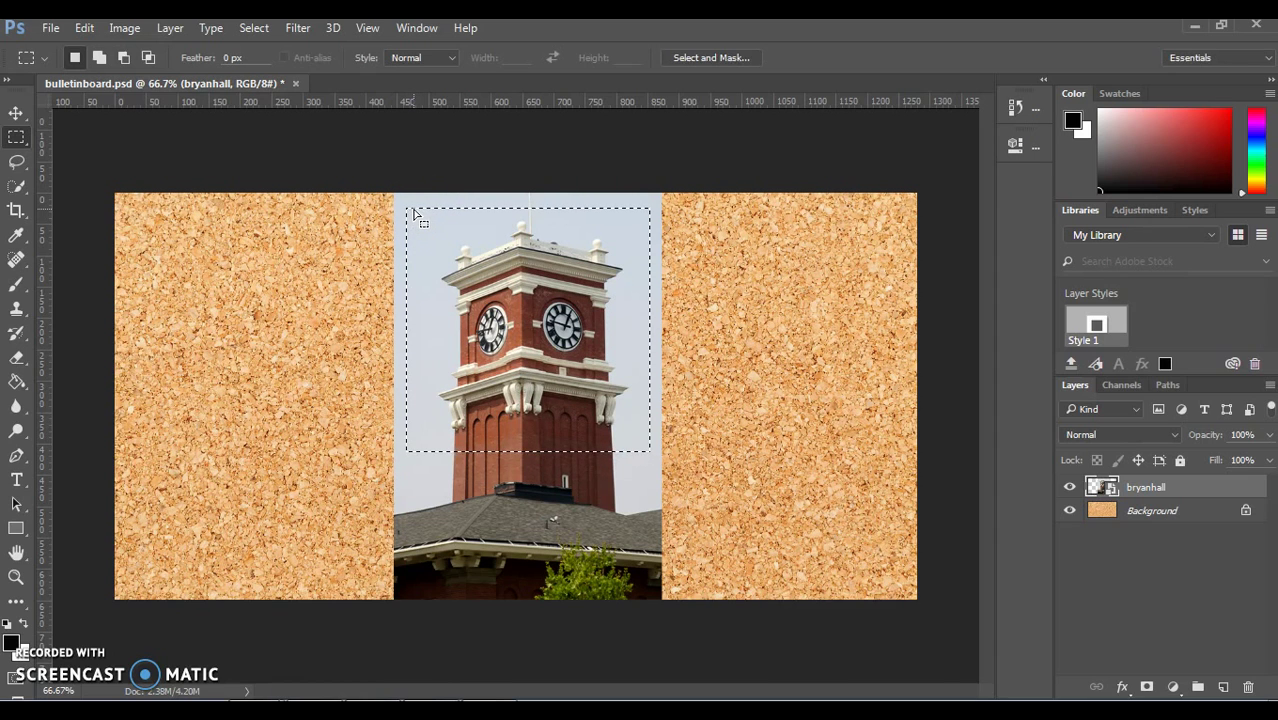
Step: Copy the tower selection to a new Layer 1 via Layer Via Copy and hide bryanhall
left_click(236, 42)
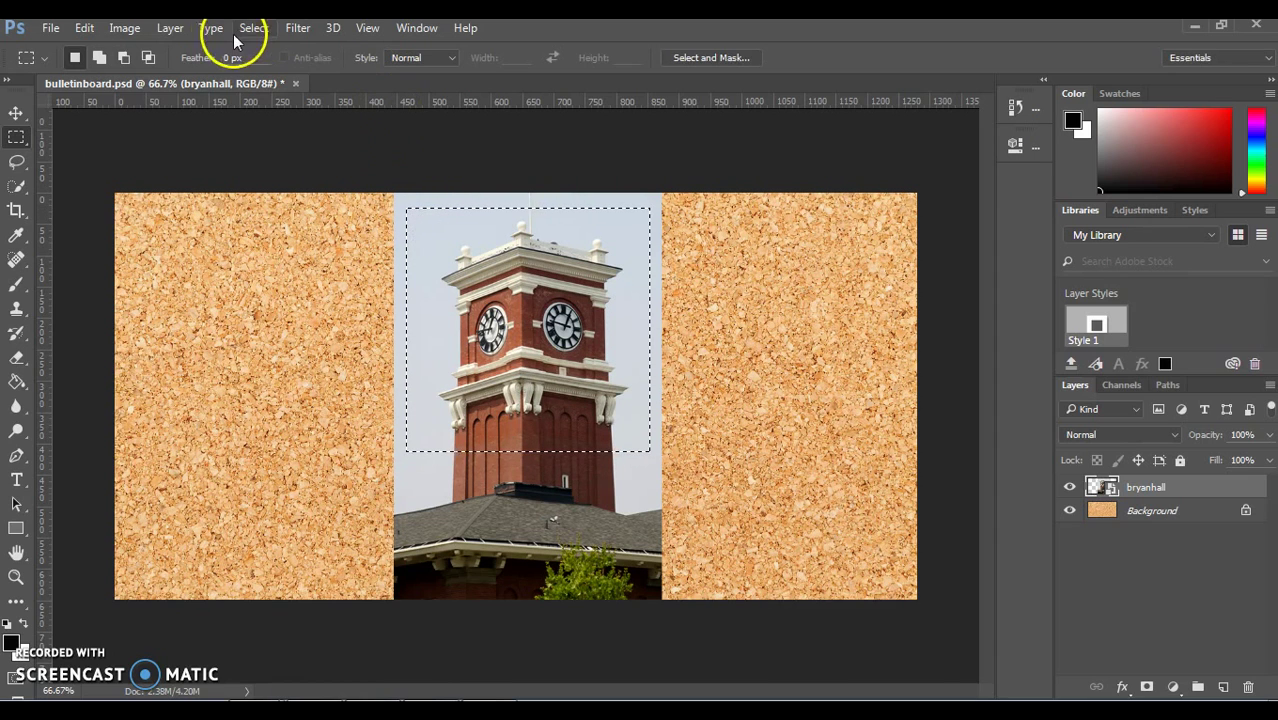
left_click(189, 28)
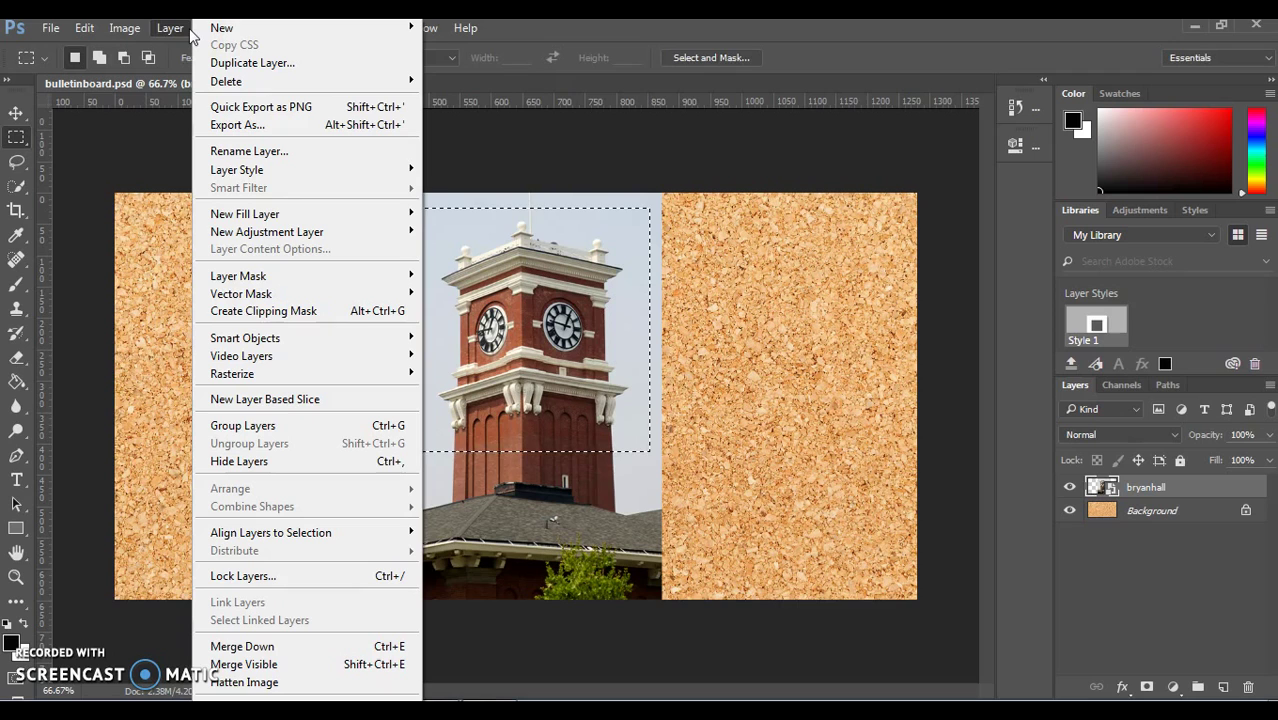
left_click(222, 28)
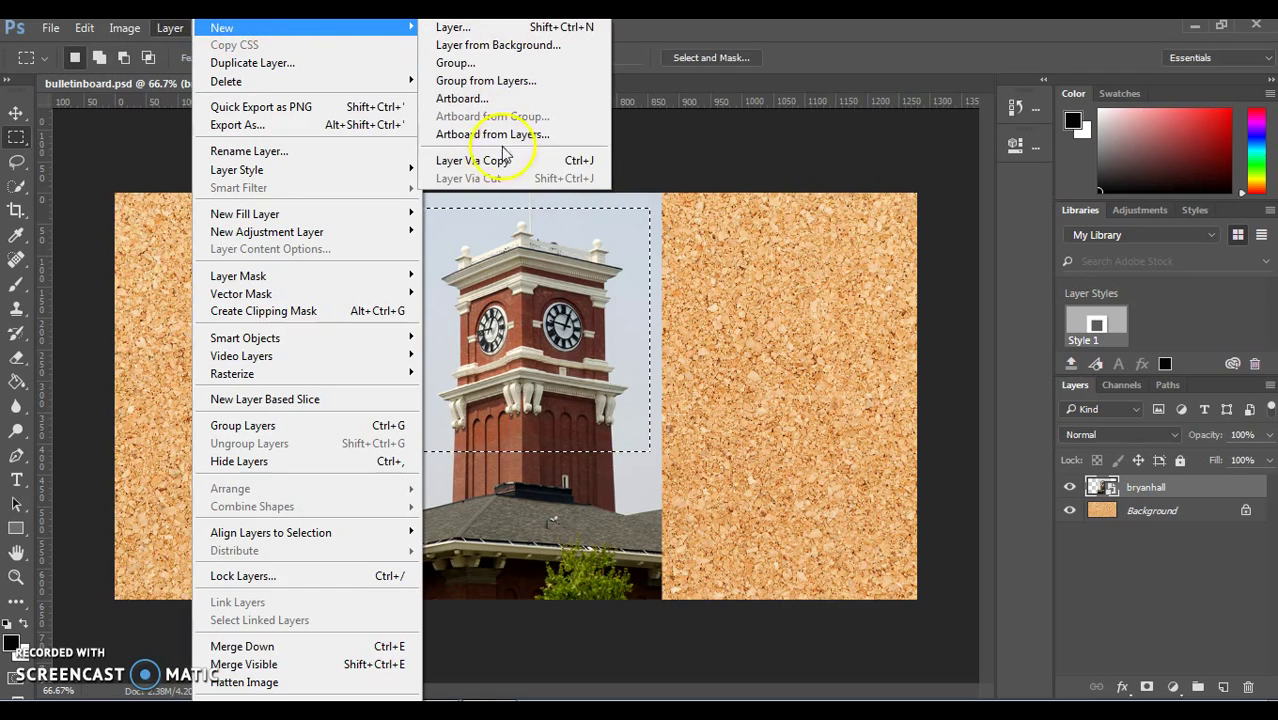
left_click(503, 161)
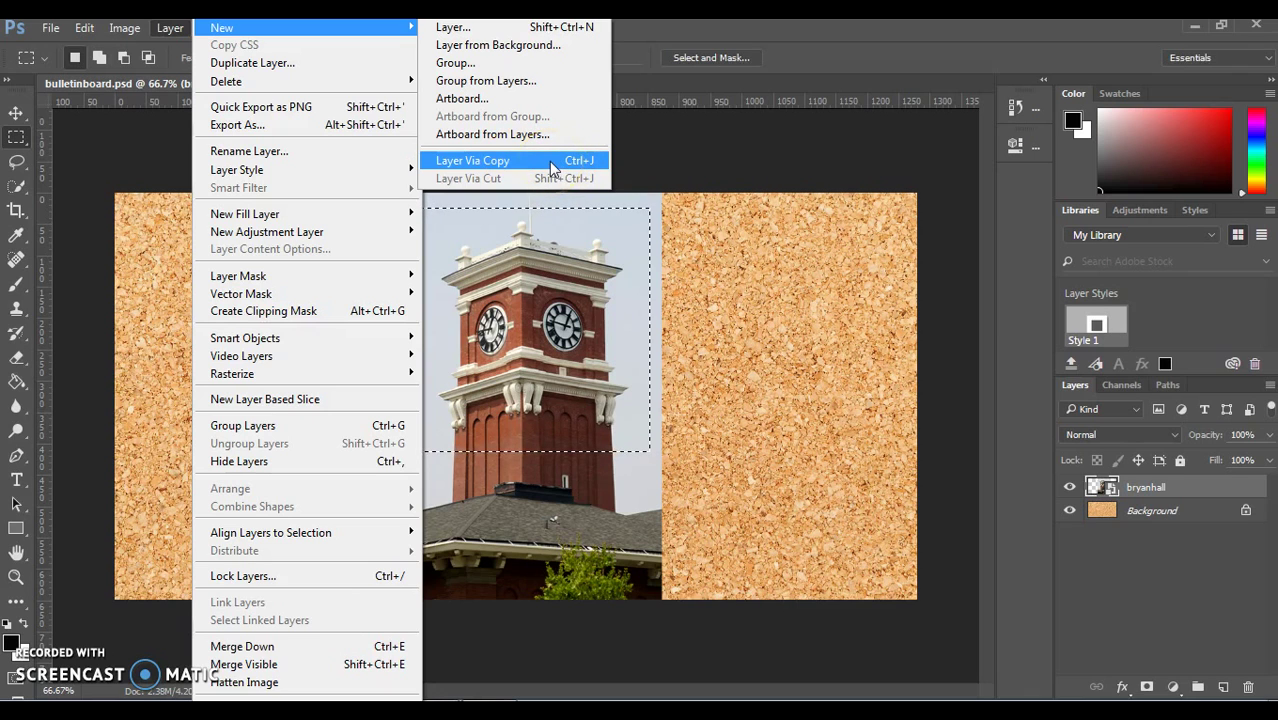
left_click(552, 169)
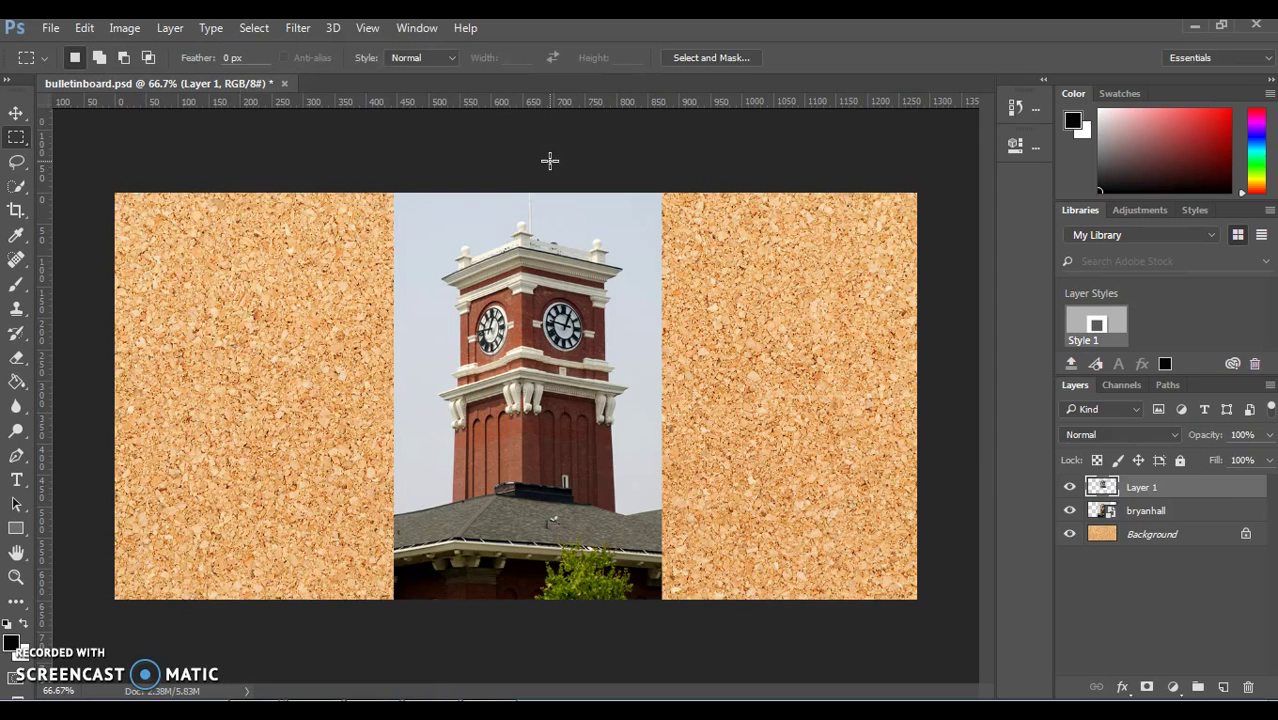
left_click(1068, 512)
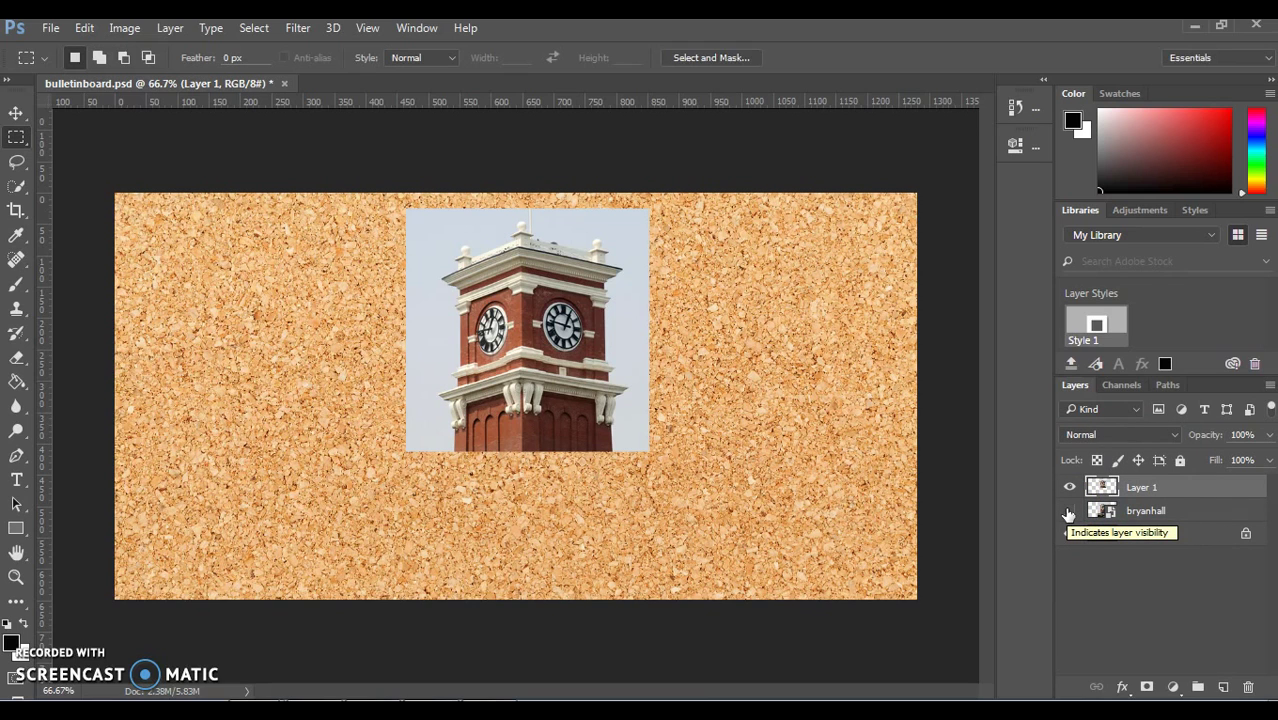
left_click(1148, 491)
double_click(1145, 490)
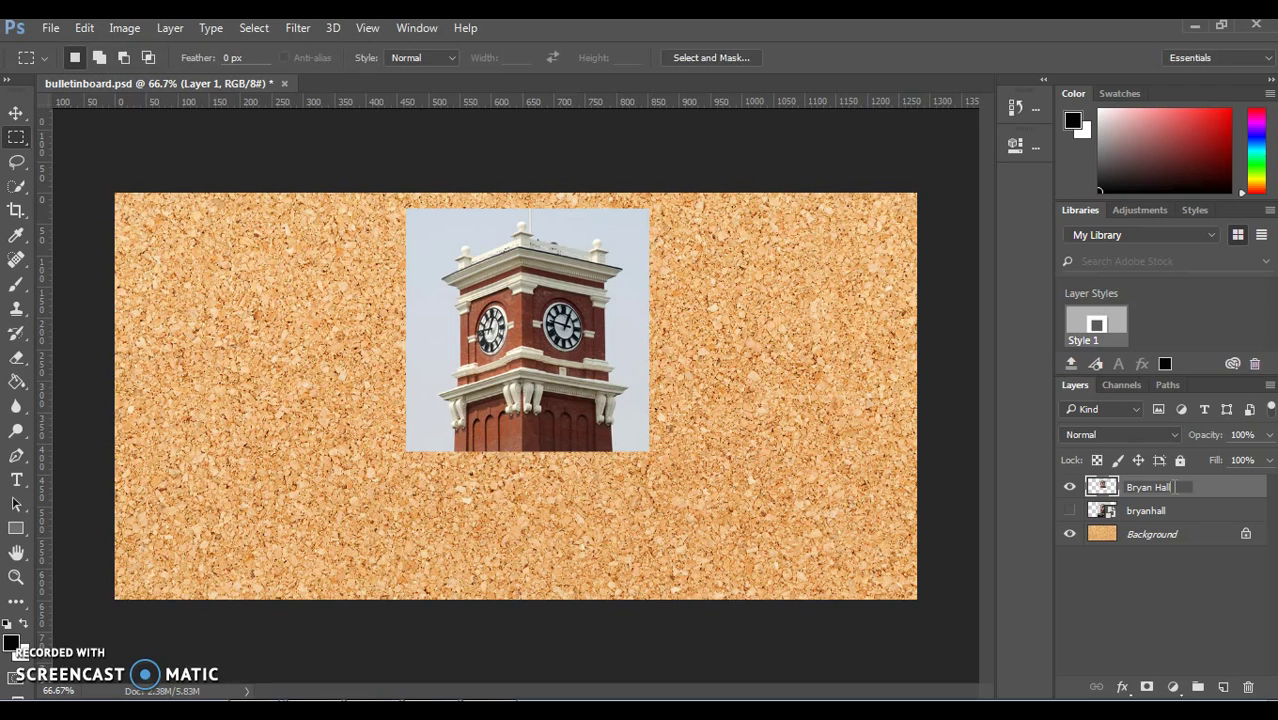
Step: Confirm the Bryan Hall name, then place murrowhall.jpg and stack it above Bryan Hall
left_click(1204, 505)
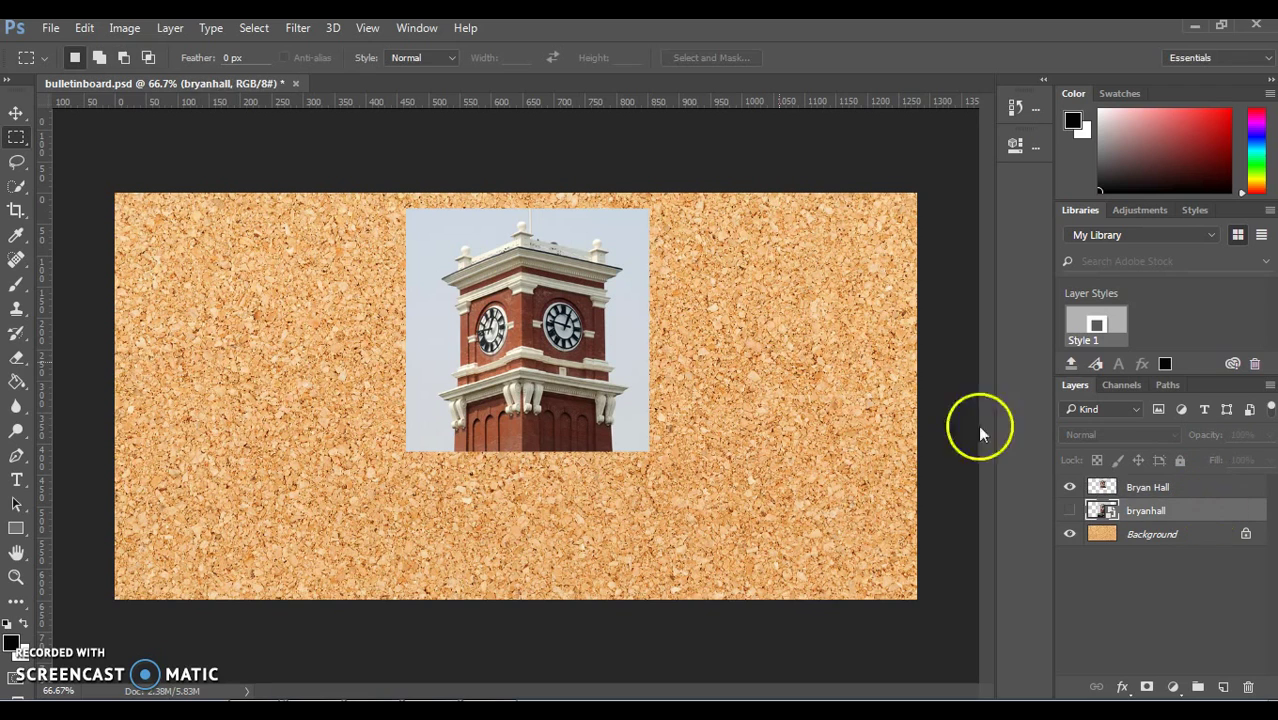
left_click(52, 28)
left_click(140, 377)
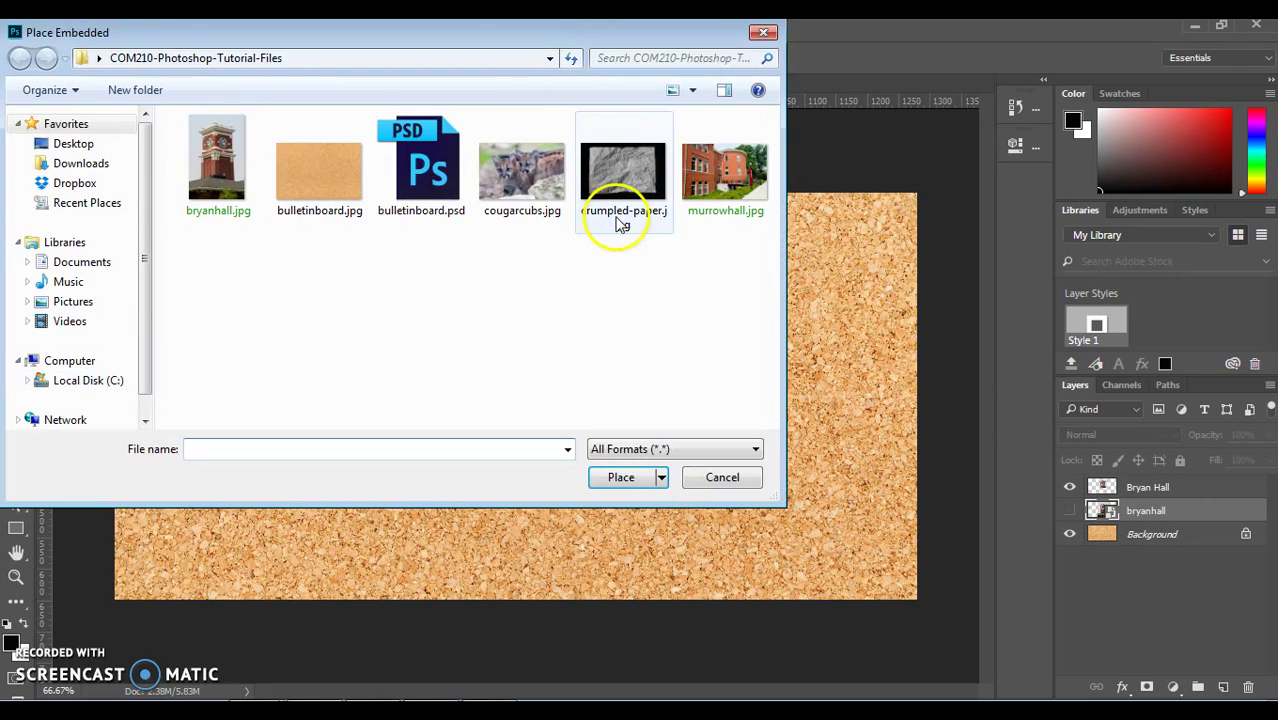
left_click(720, 188)
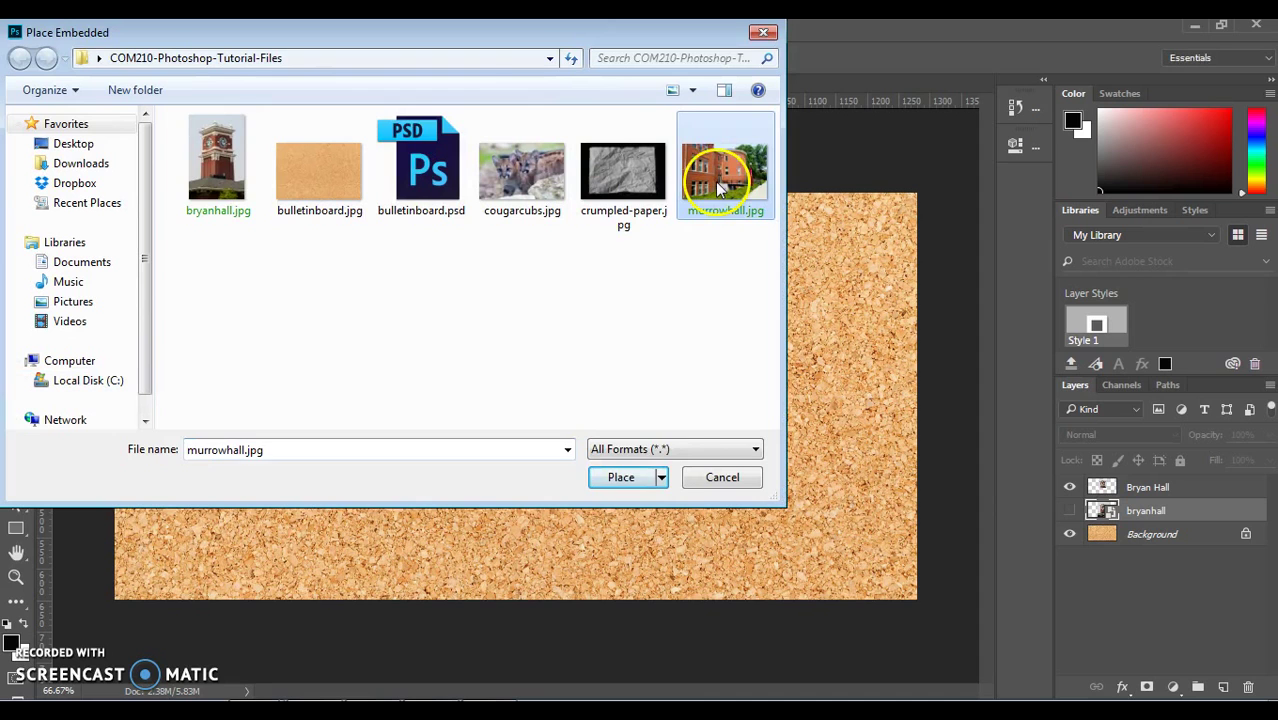
left_click(618, 477)
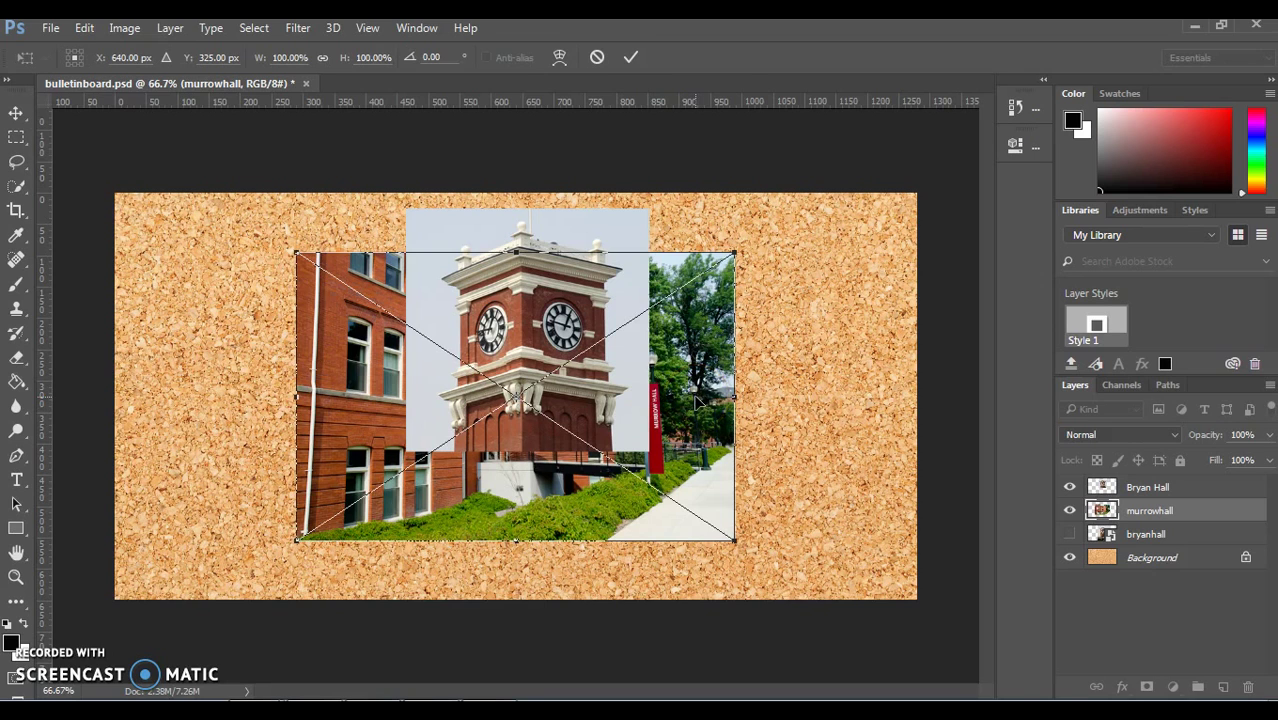
key("Return")
key("m")
mouse_move(1150, 510)
left_mouse_down()
mouse_move(1136, 466)
mouse_move(1138, 524)
mouse_move(1141, 460)
mouse_move(1138, 492)
left_mouse_up()
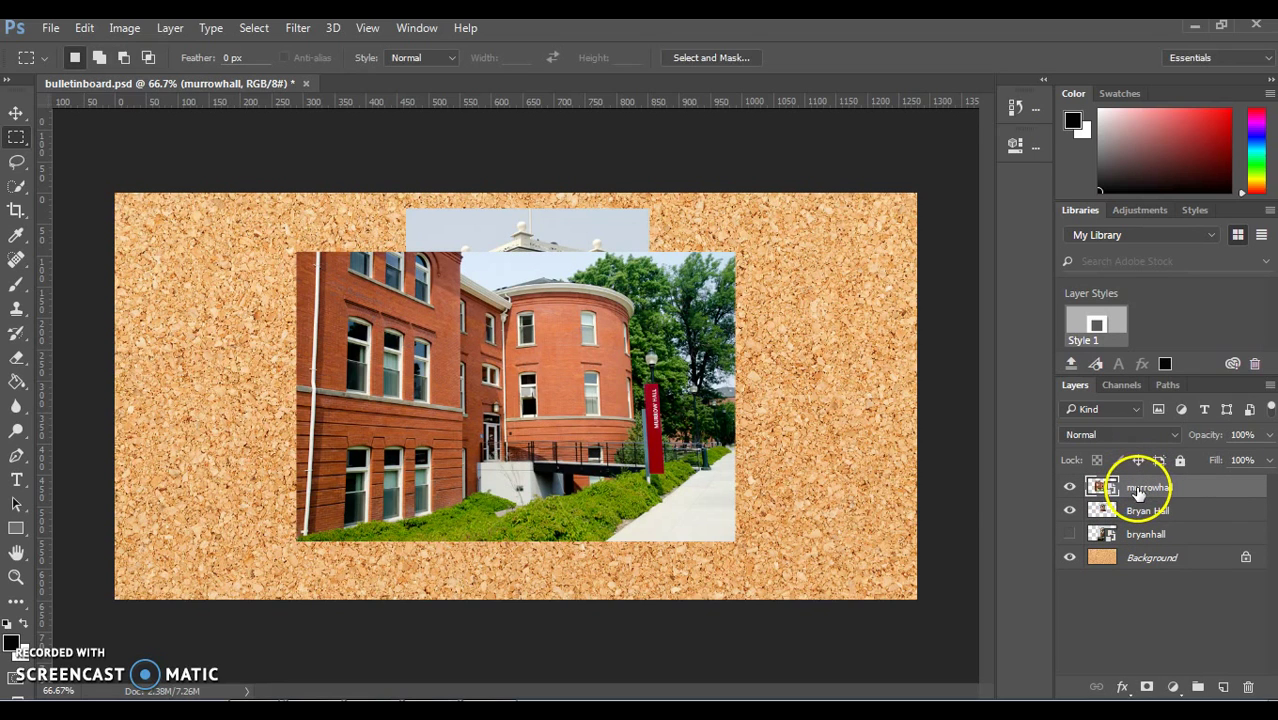
Step: Move the murrowhall photo right, then copy a marquee rectangle of it onto new Layer 1
left_click(16, 113)
left_click_drag(456, 386, 648, 396)
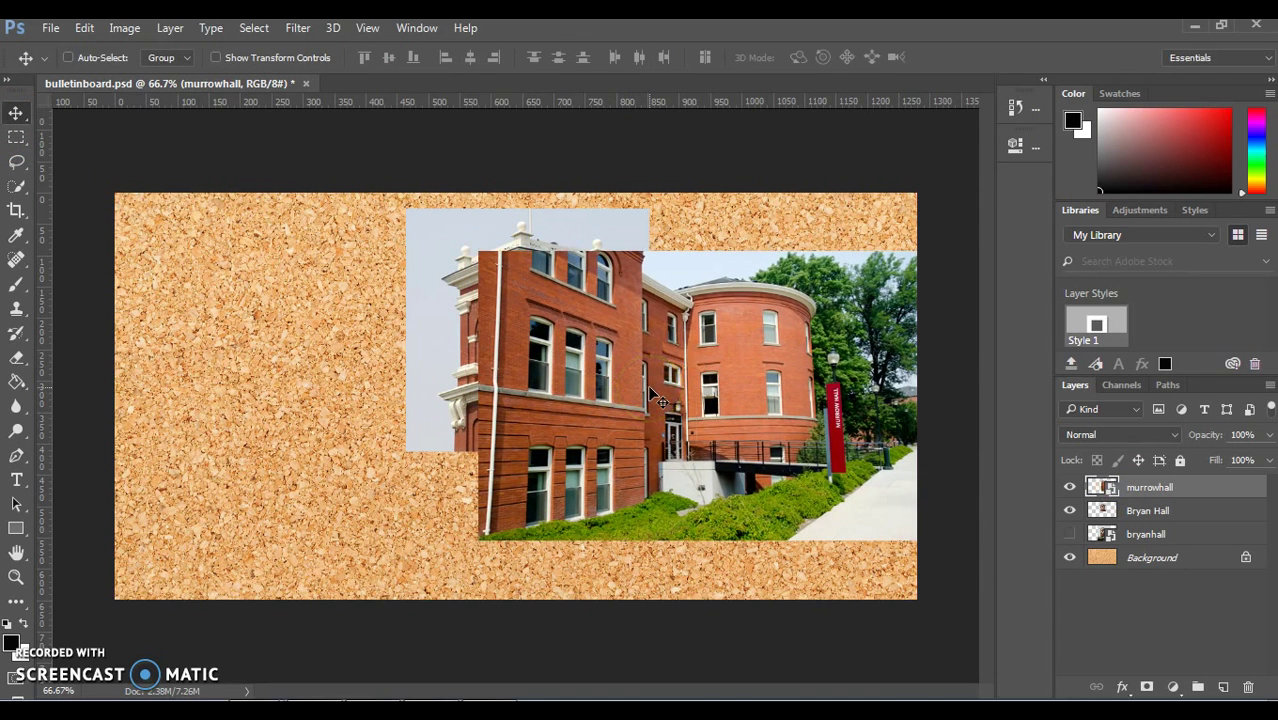
left_click(15, 137)
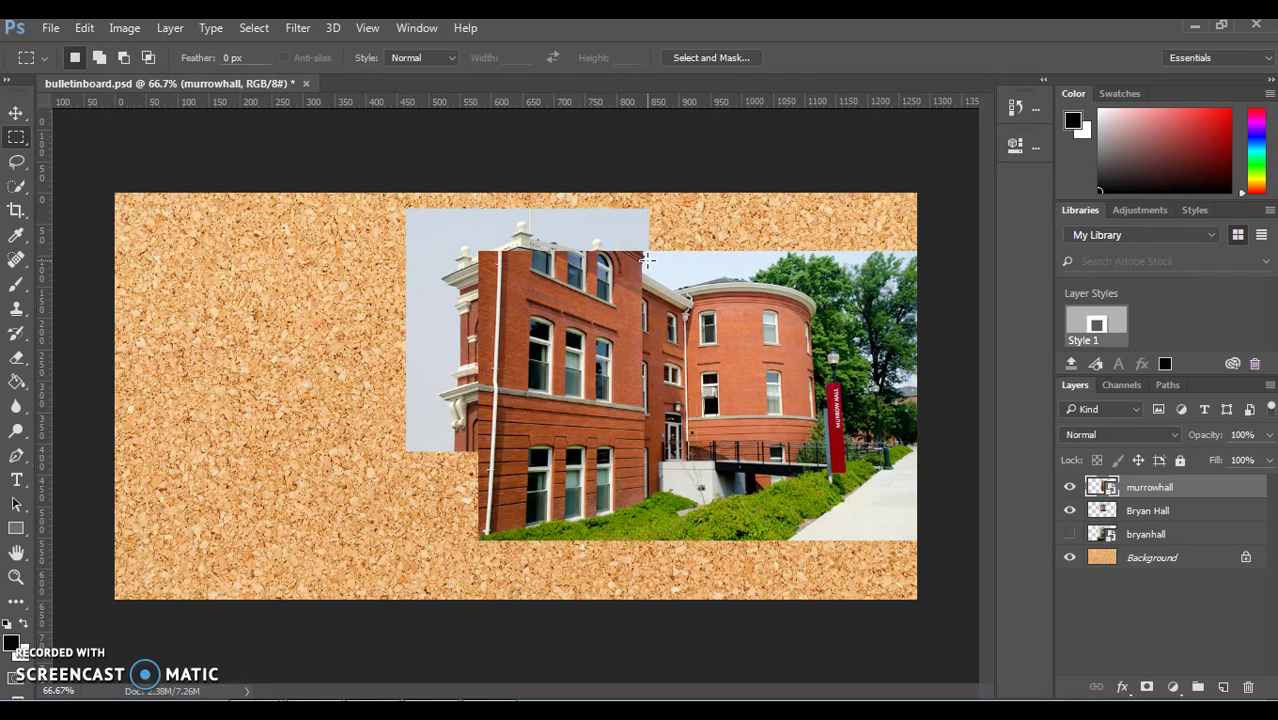
mouse_move(647, 259)
left_mouse_down()
mouse_move(906, 567)
mouse_move(807, 491)
mouse_move(690, 243)
mouse_move(681, 267)
mouse_move(643, 272)
left_mouse_up()
left_click(906, 567)
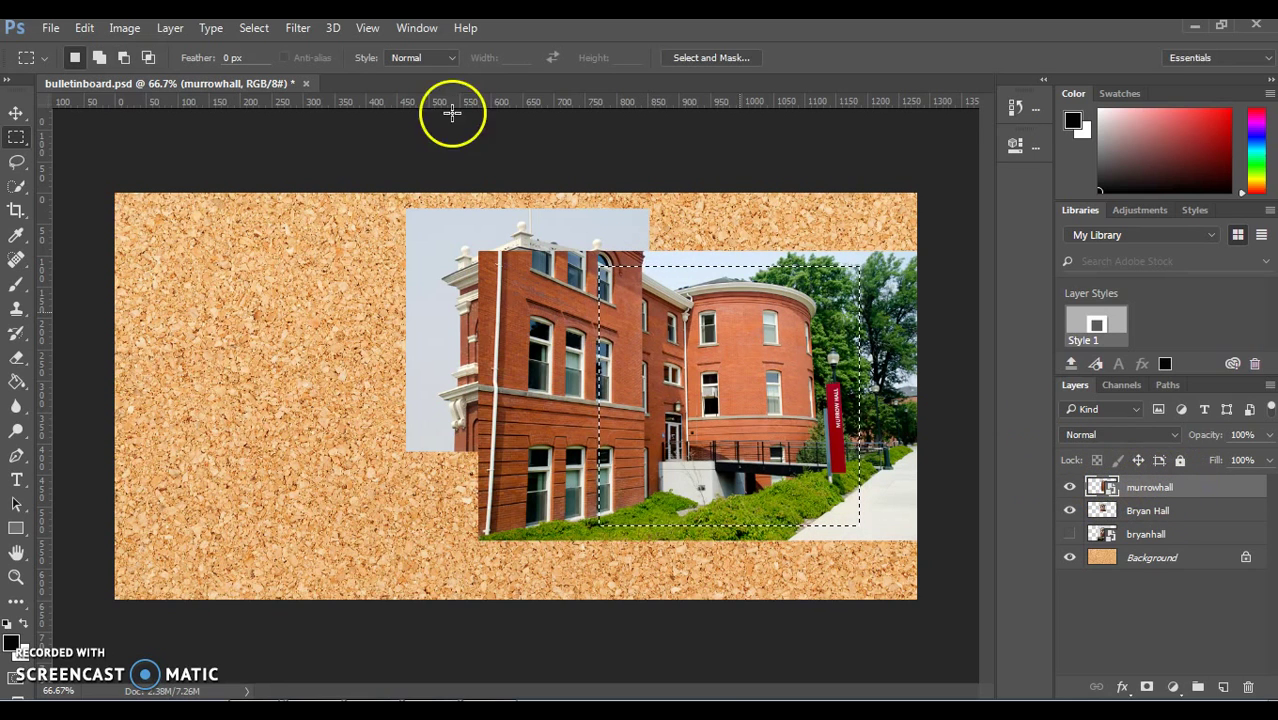
left_click(172, 30)
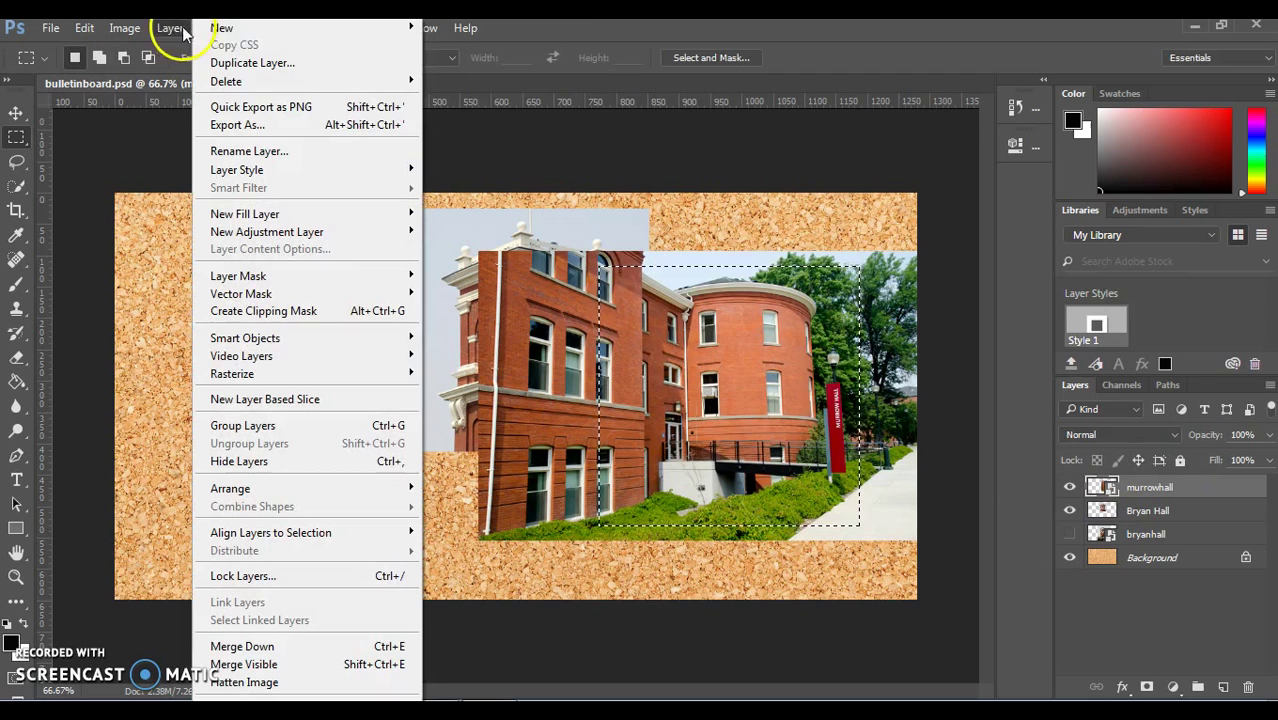
mouse_move(222, 27)
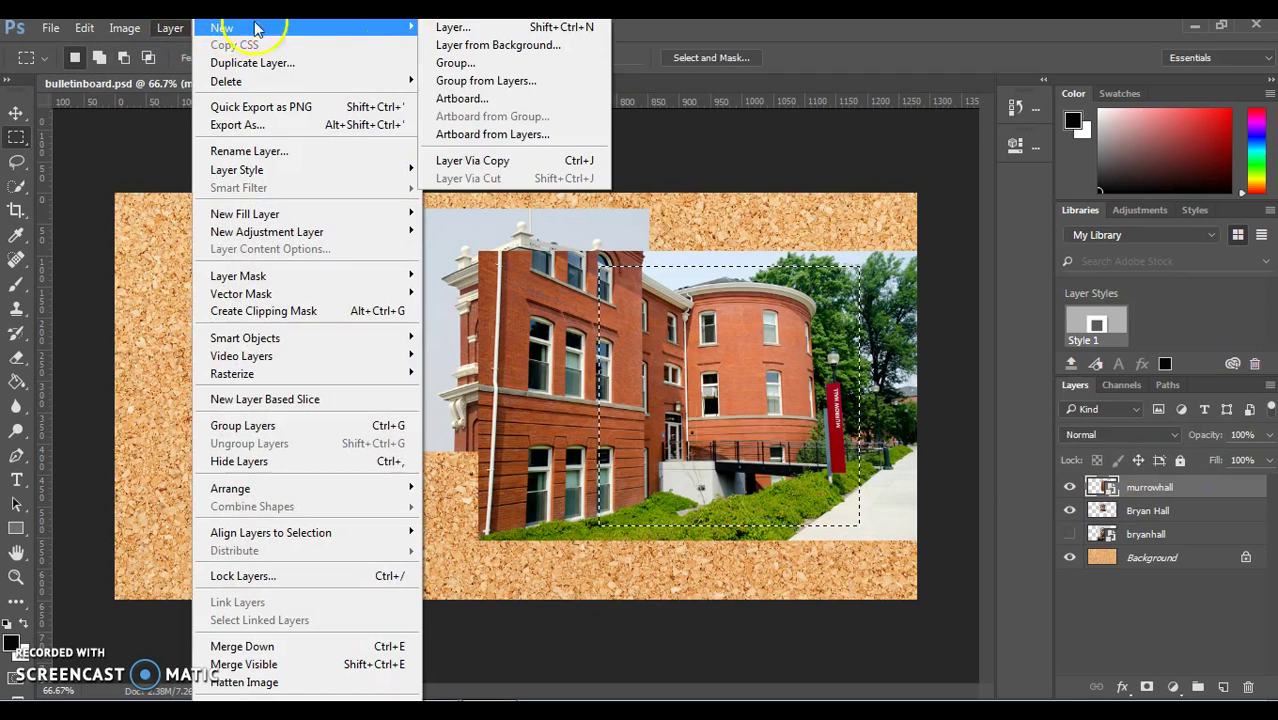
left_click(458, 160)
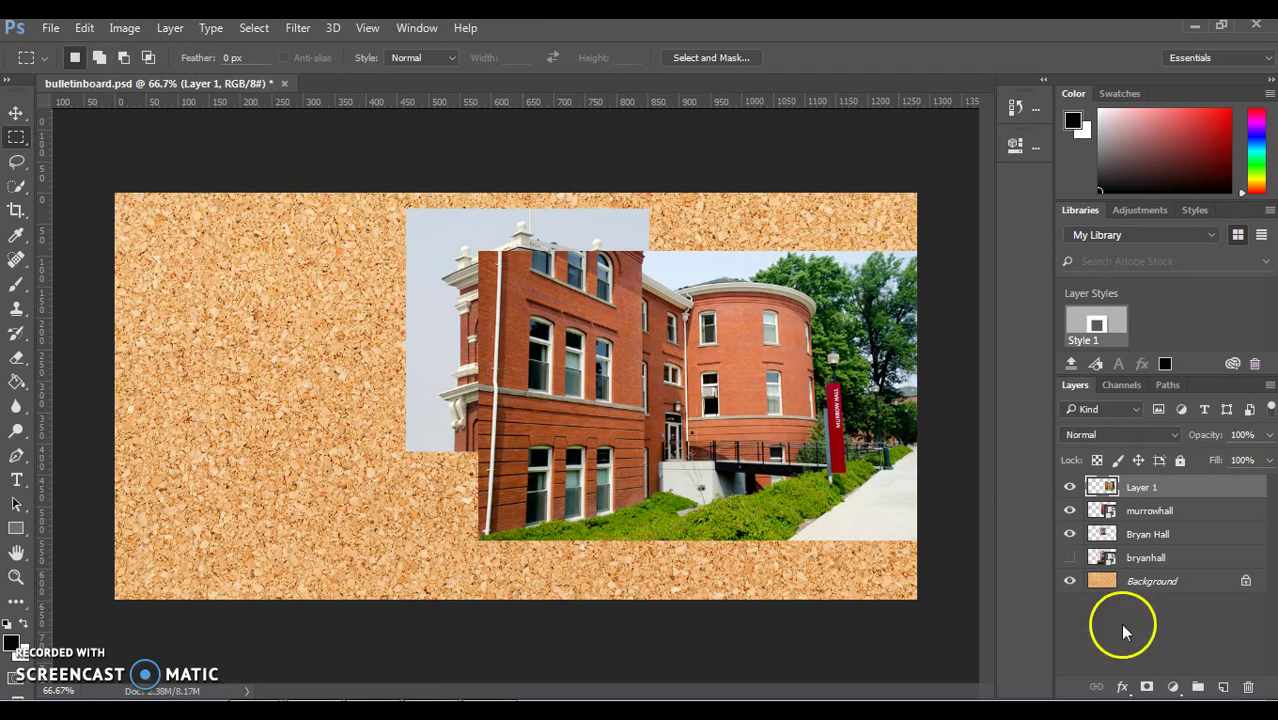
Step: Hide the full murrowhall layer and move the Layer 1 crop up-right beside the clock tower
left_click(1069, 511)
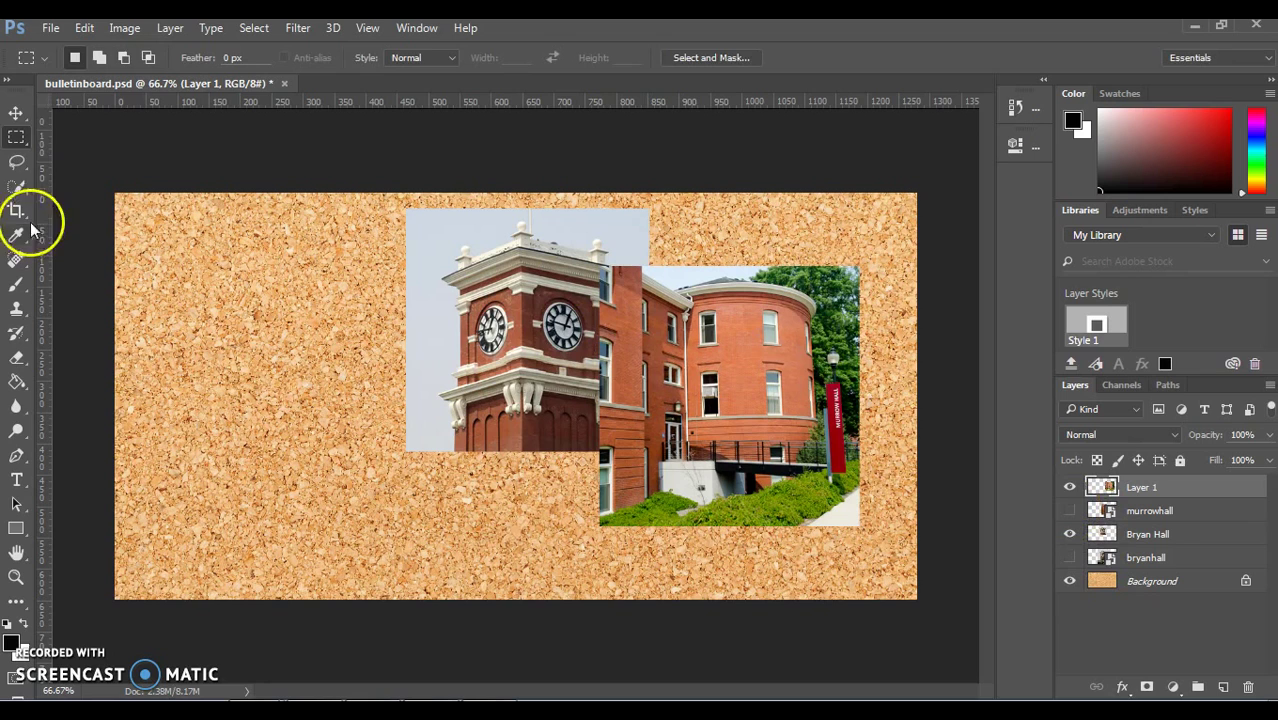
left_click(16, 113)
left_click_drag(708, 376, 763, 352)
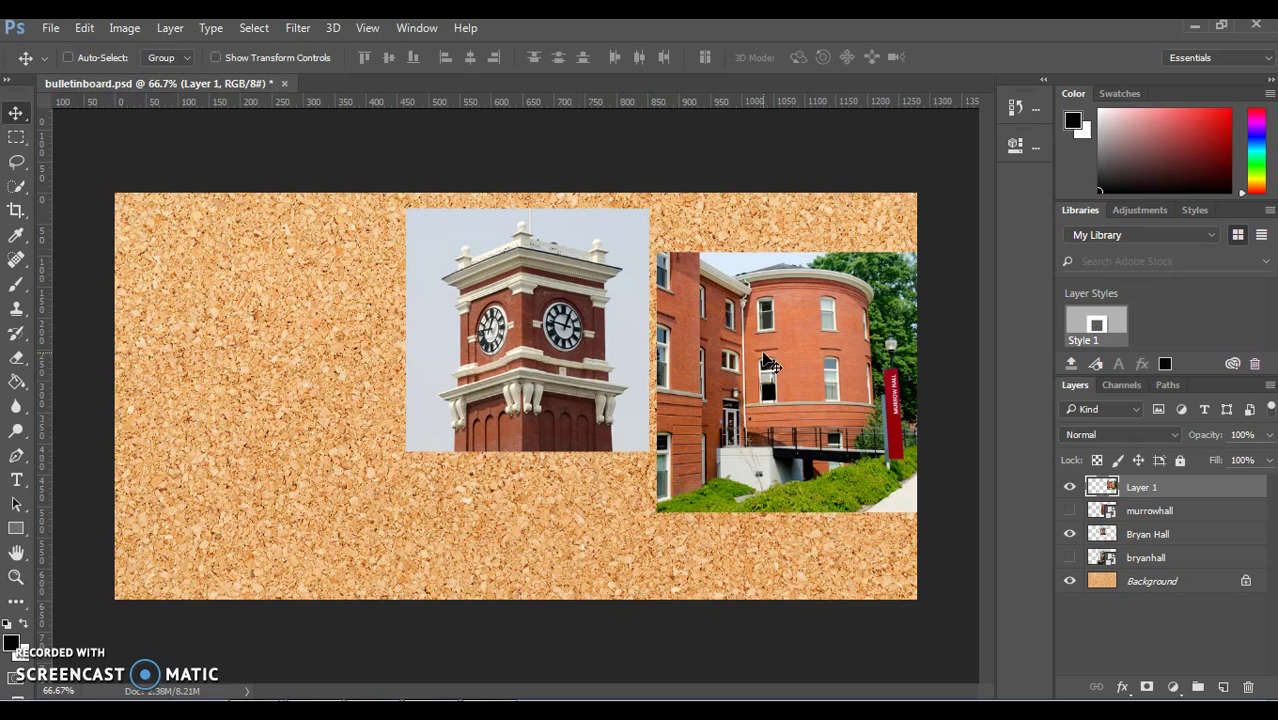
Step: Place WSU-WOW-blueheart.jpg from Desktop > WOWphotos > WOWphotos, positioned left of the clock tower
left_click(52, 28)
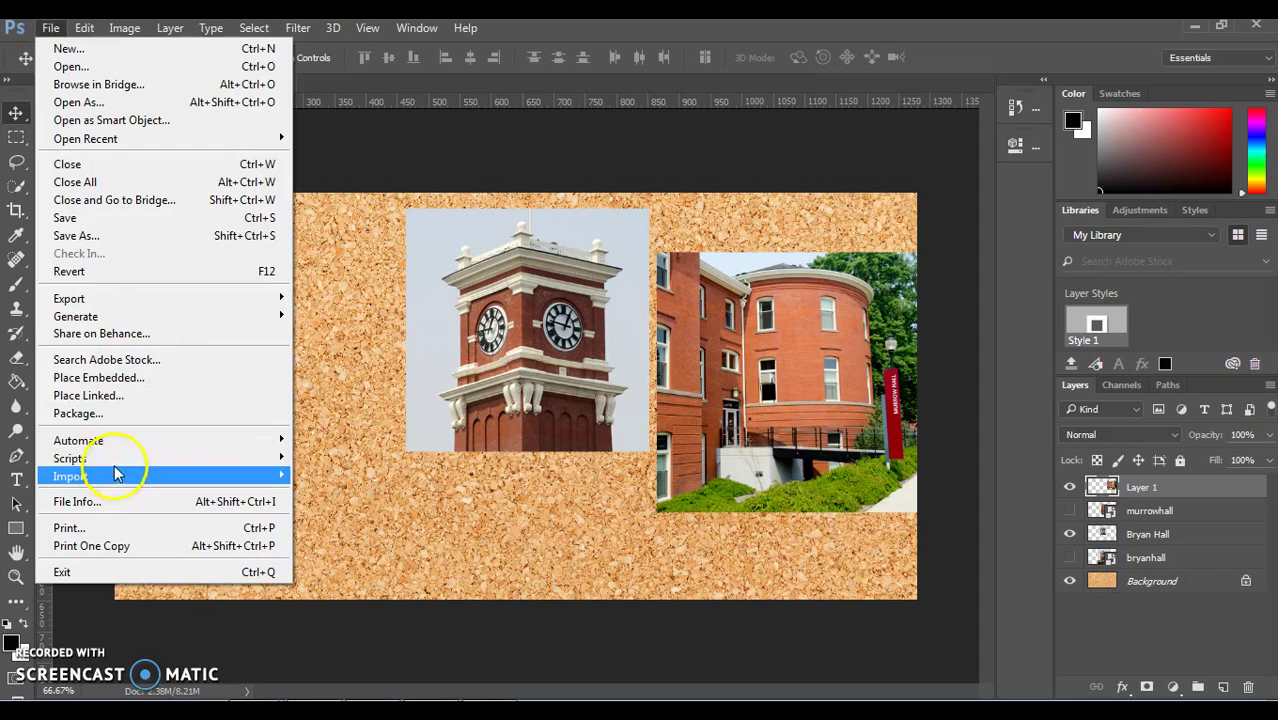
left_click(114, 378)
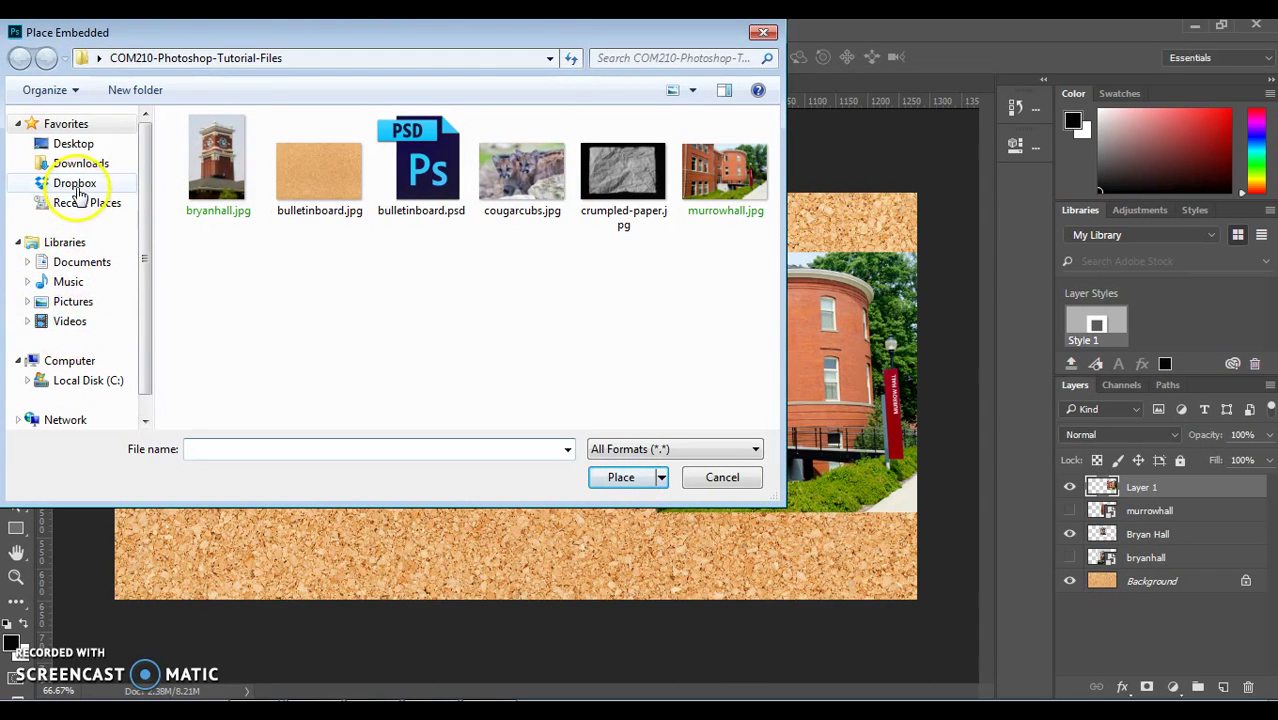
left_click(73, 143)
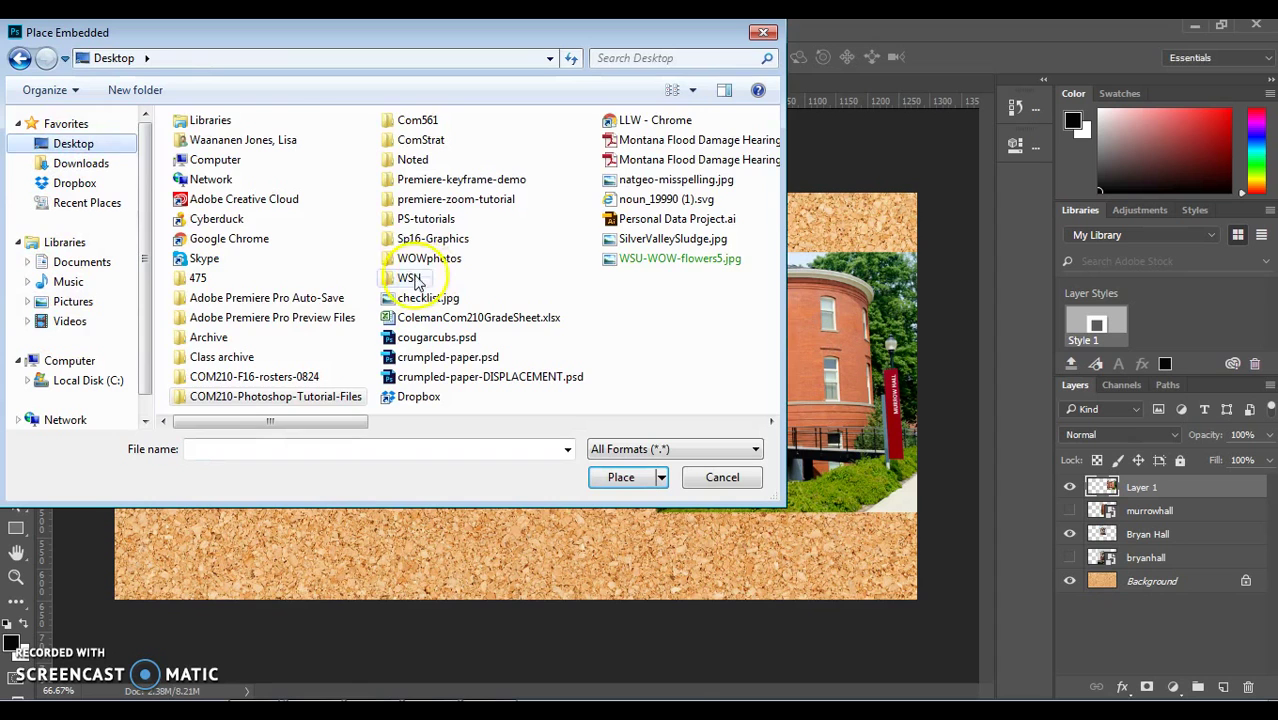
double_click(420, 259)
double_click(270, 165)
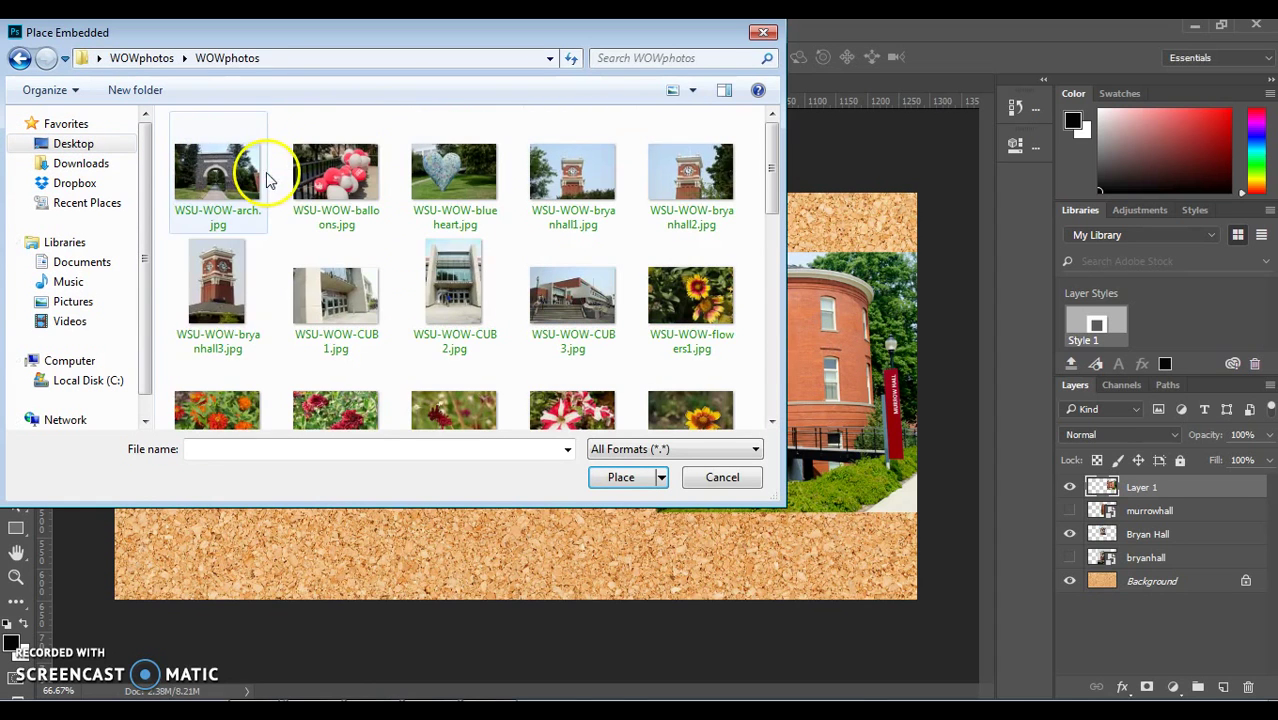
left_click(471, 187)
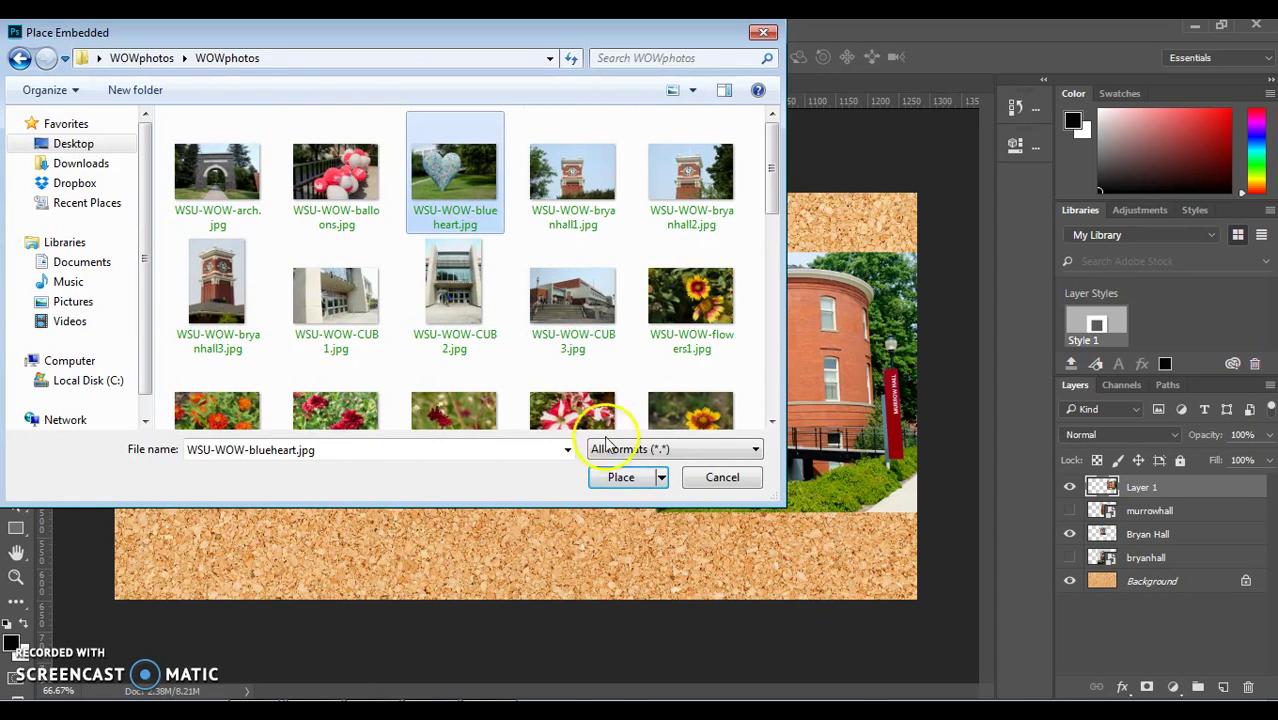
left_click(621, 476)
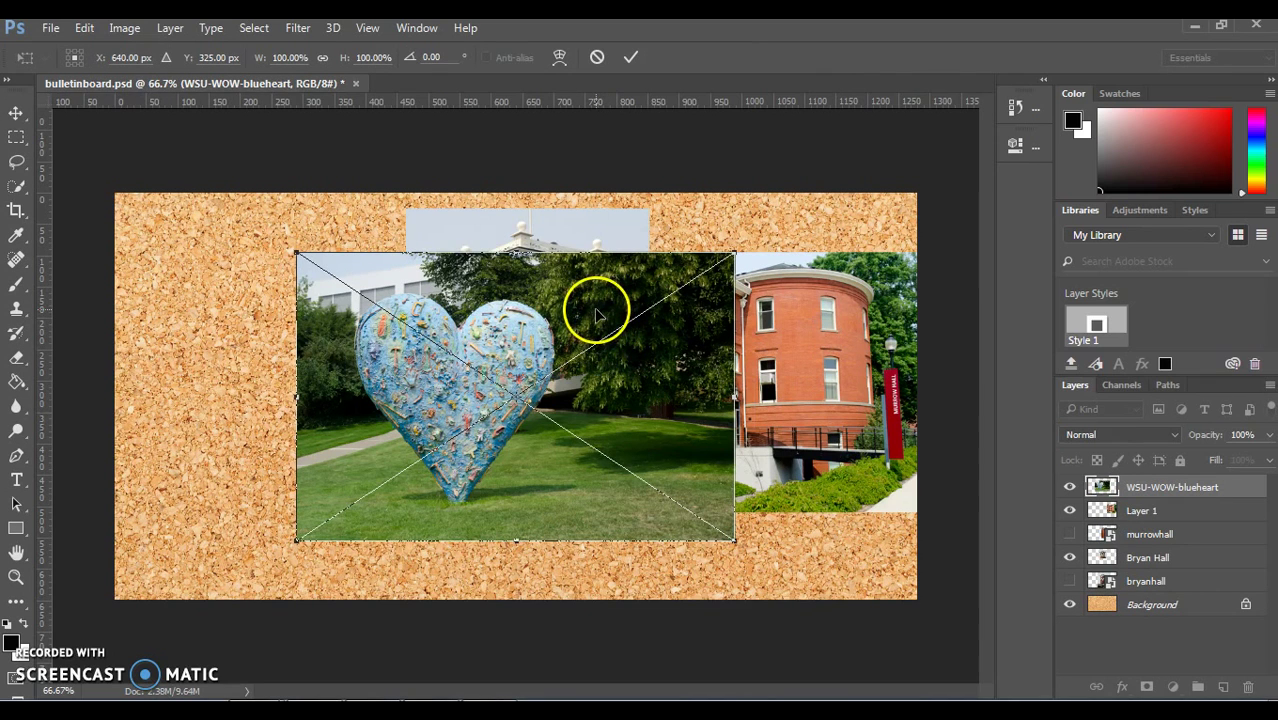
left_click_drag(590, 308, 420, 300)
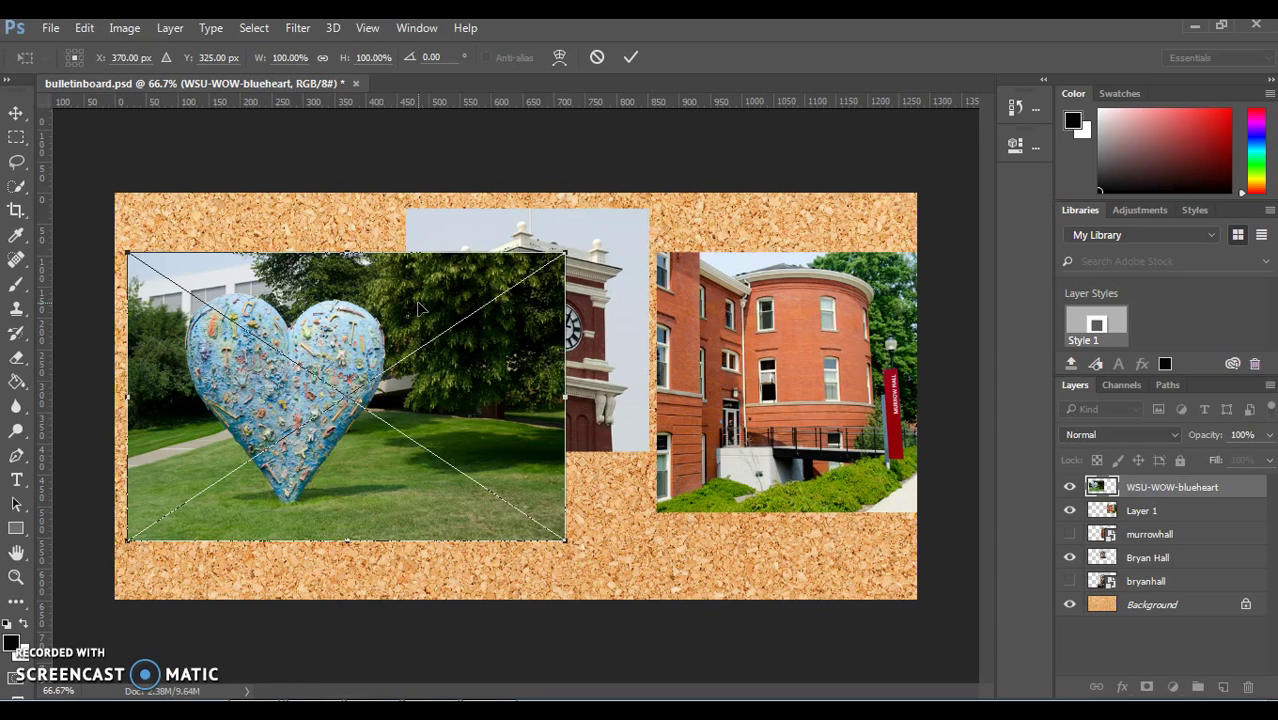
key("Return")
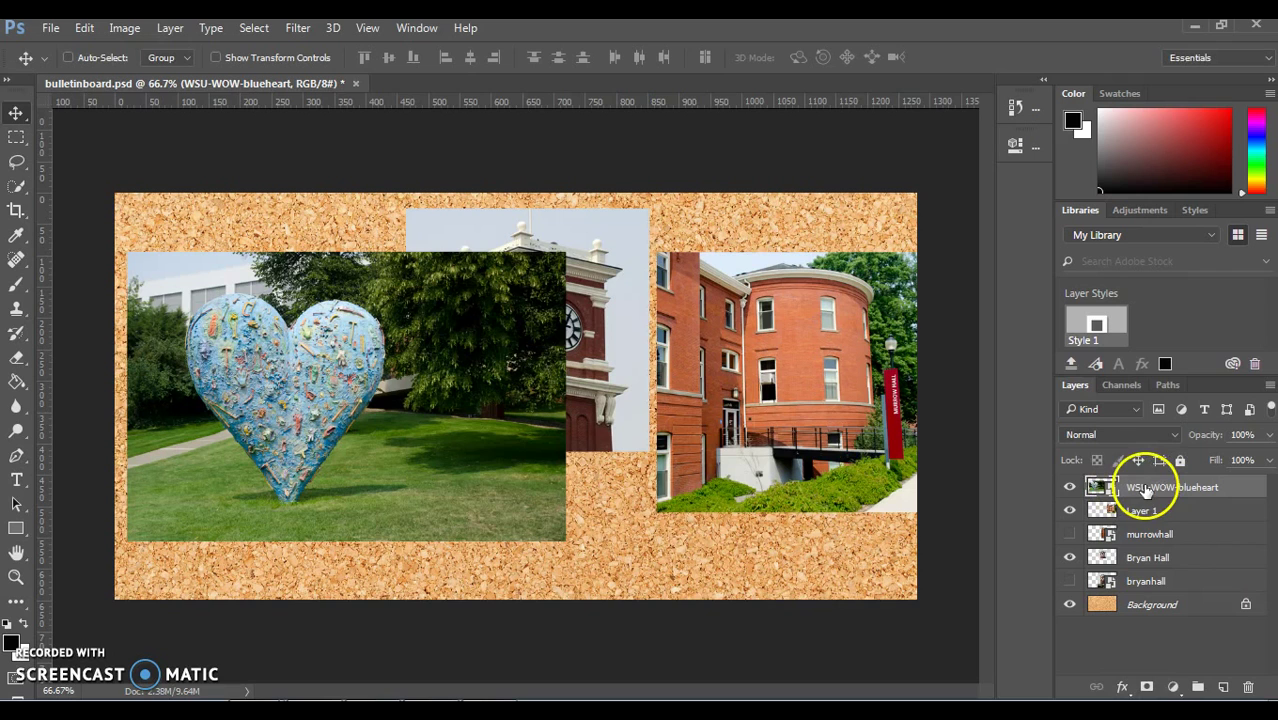
Step: Copy a square selection of the heart photo onto a new Layer 2
left_click(16, 137)
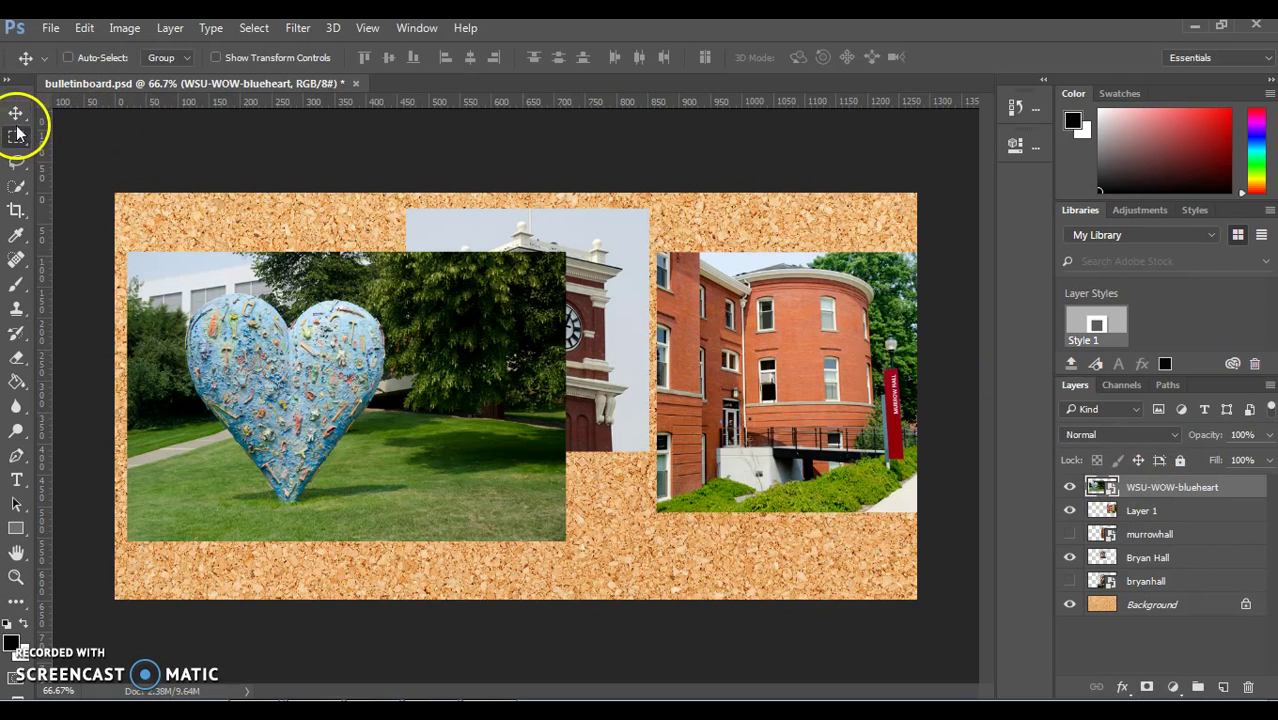
left_click_drag(155, 270, 415, 530)
left_click(170, 28)
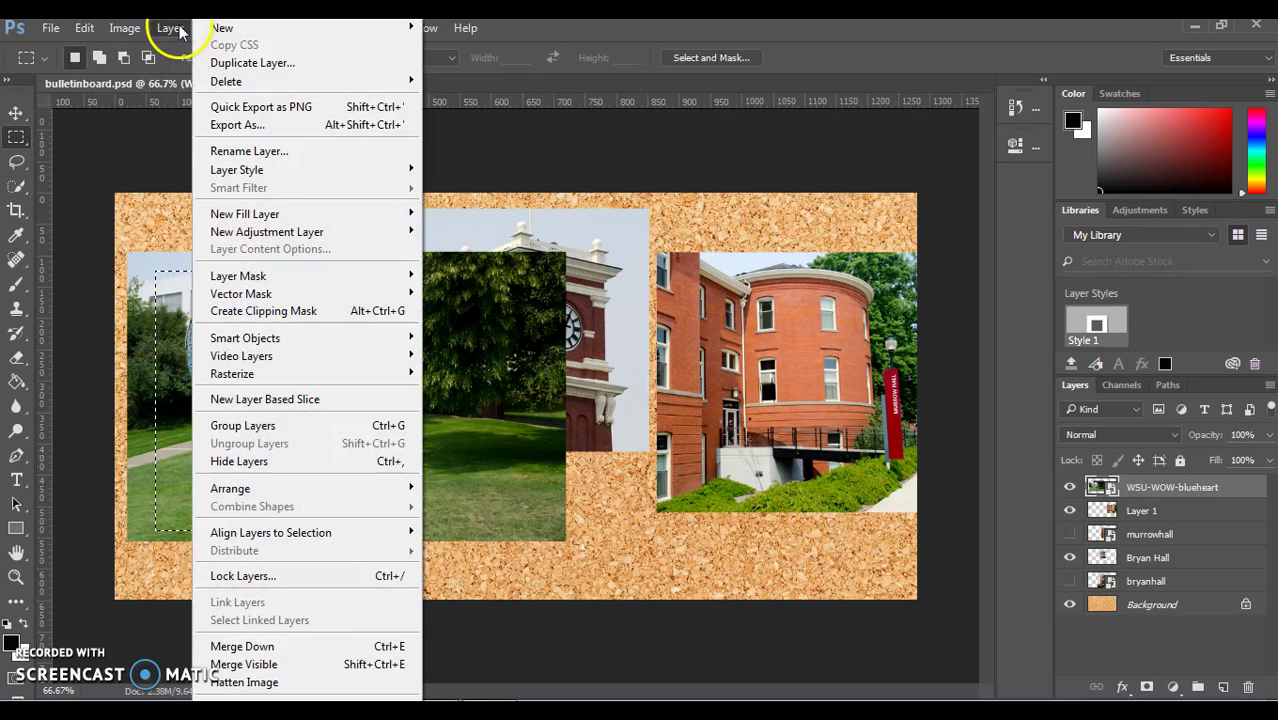
mouse_move(222, 28)
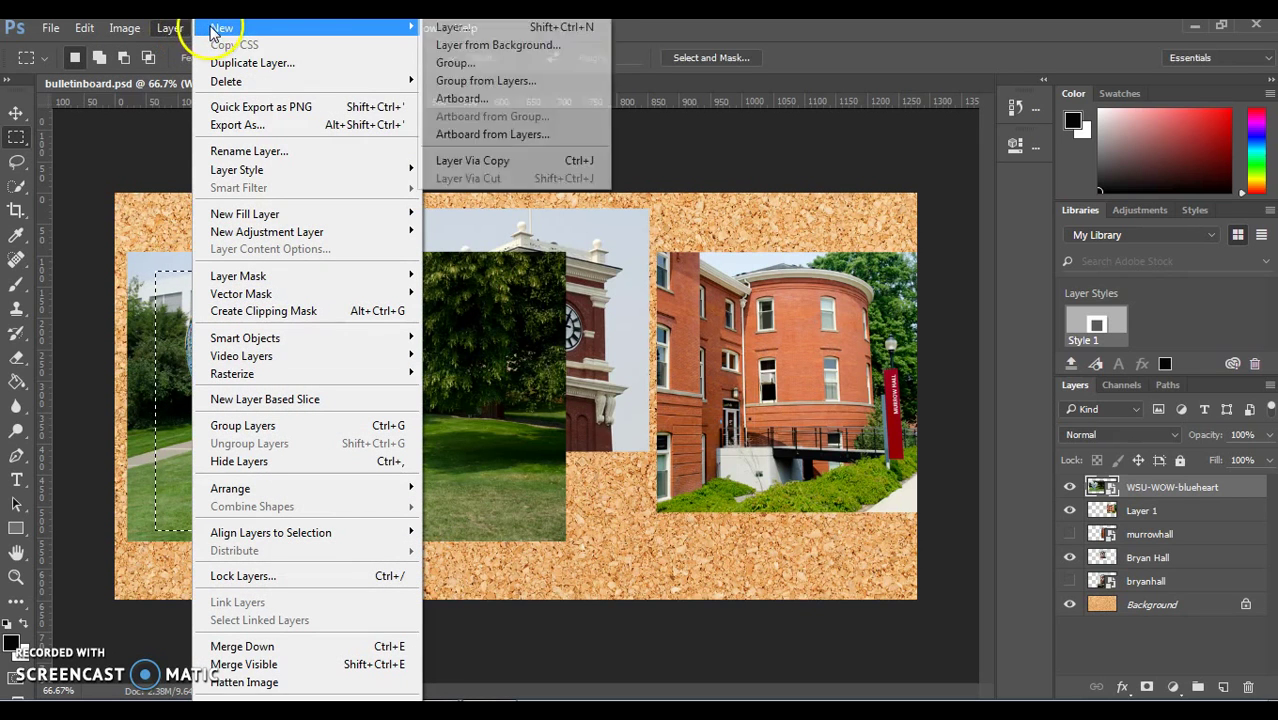
left_click(563, 159)
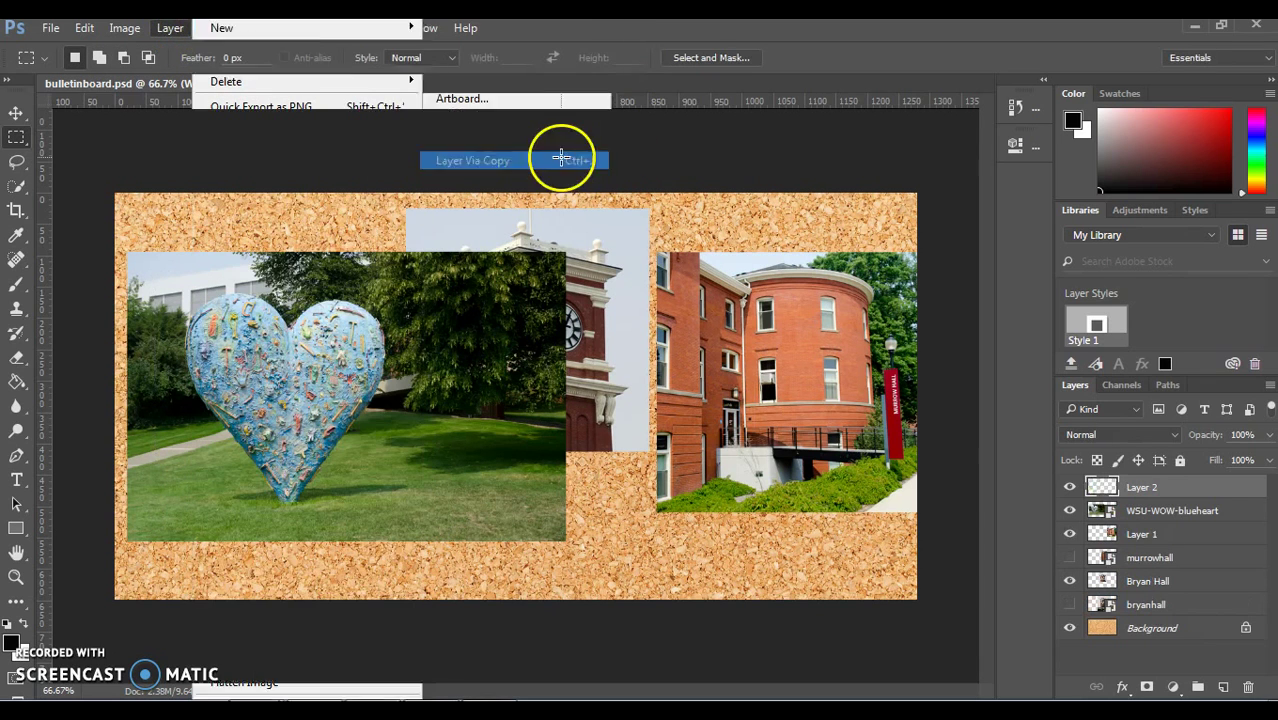
Step: Hide the original blueheart layer and move the cropped heart up and left
left_click(1068, 511)
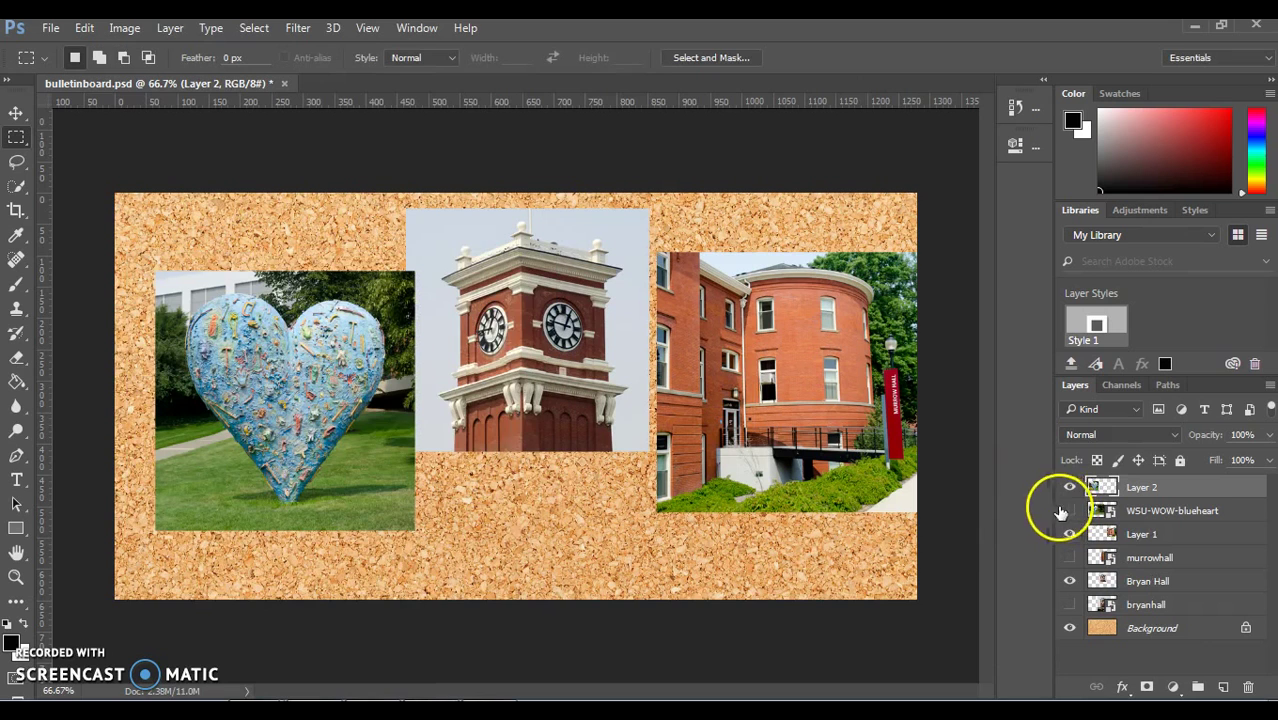
left_click(16, 113)
left_click_drag(371, 433, 334, 386)
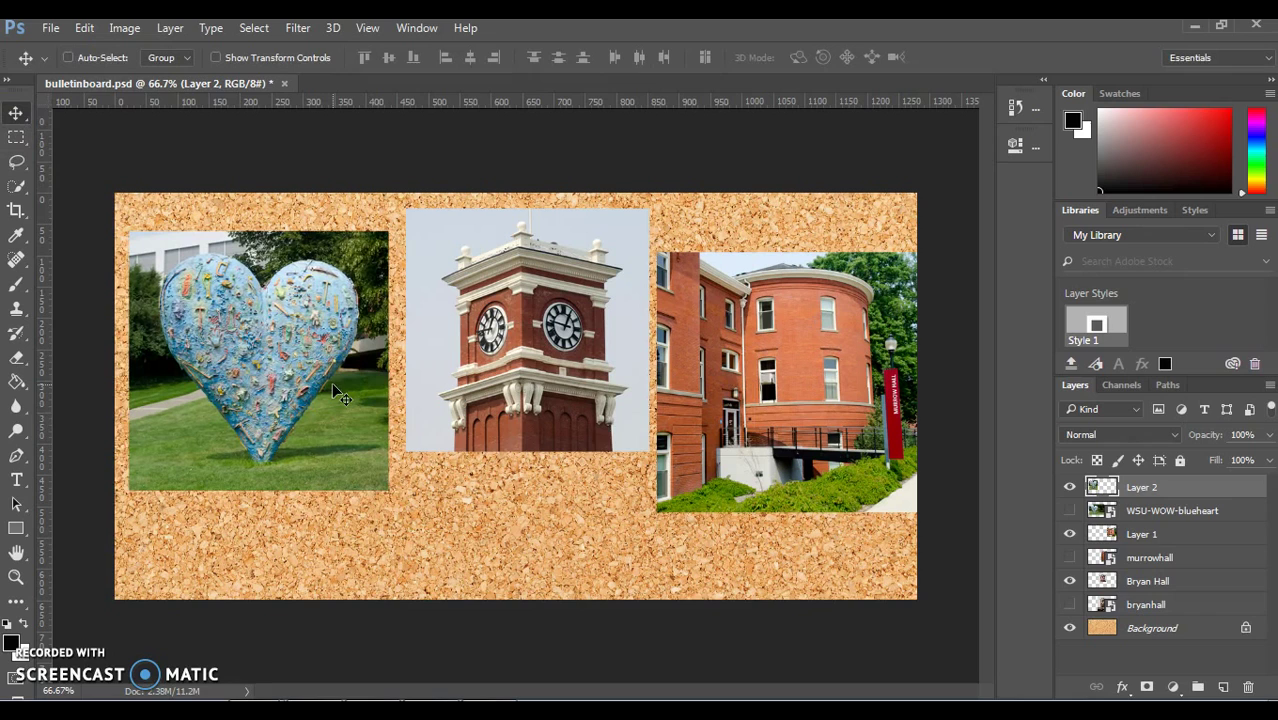
left_click_drag(1100, 487, 1142, 535)
Step: Rename Layer 1 to 'Murrow Hall'
double_click(1142, 535)
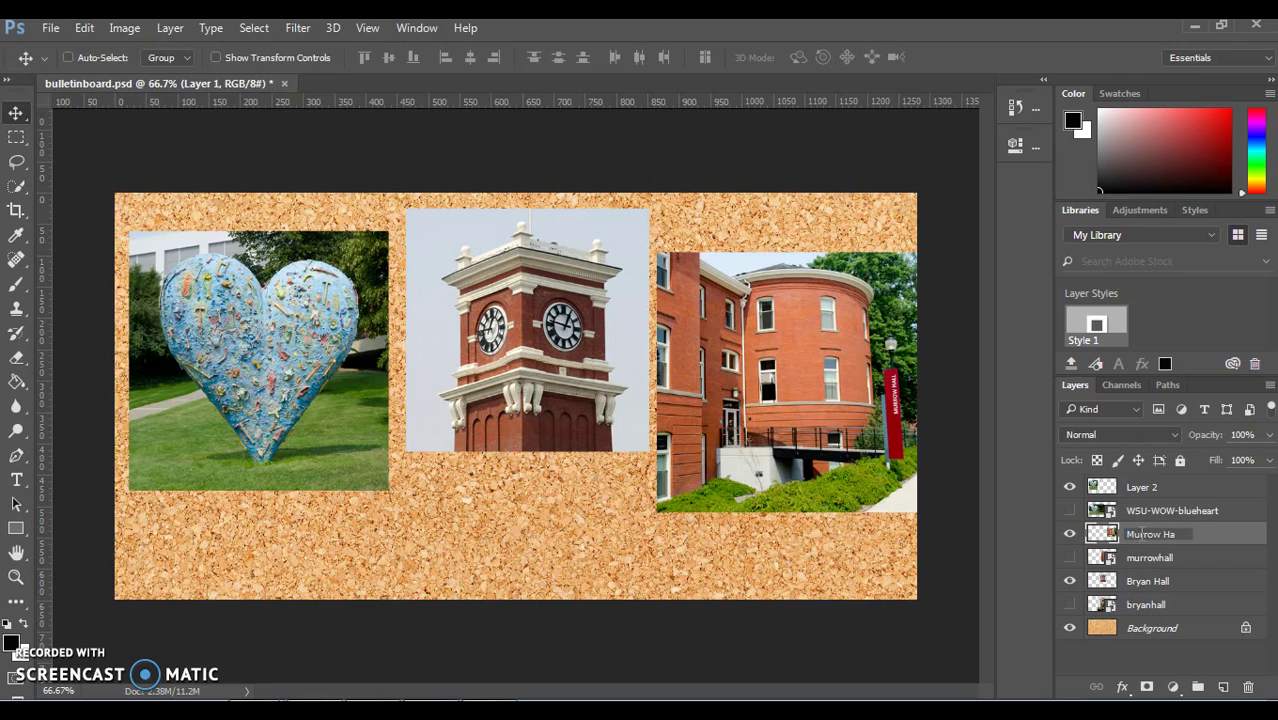
type("Murrow Hall")
left_click(1139, 487)
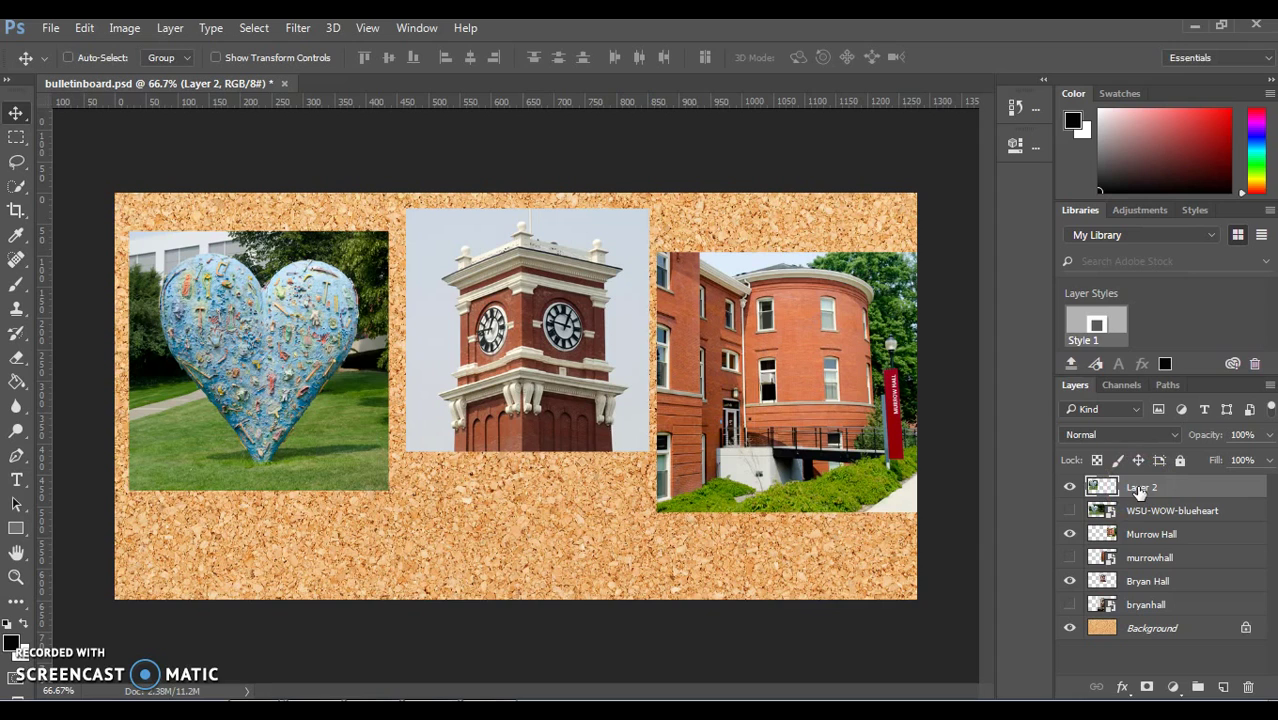
Step: Rename Layer 2 to 'Big Blue Heart'
left_click(1139, 487)
left_click(1149, 488)
double_click(1141, 487)
left_click(548, 165)
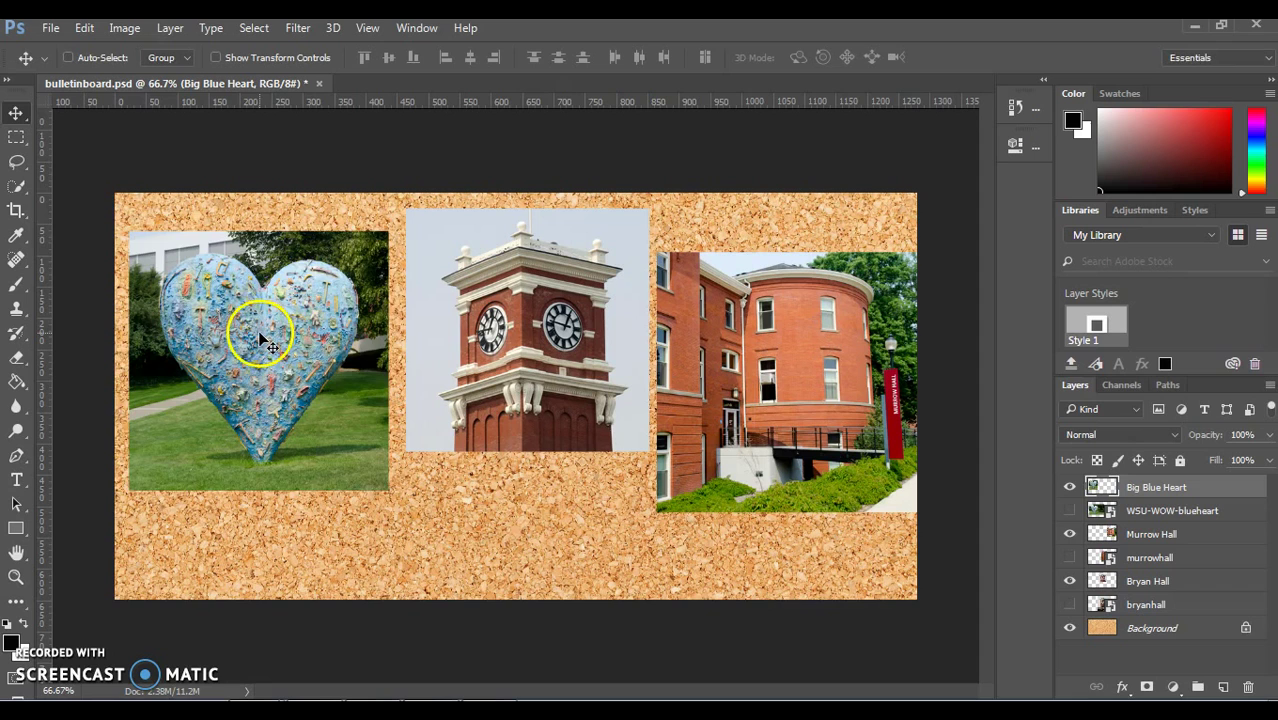
Step: Drag Big Blue Heart up against the clock tower and nudge Murrow Hall up-left beside it
left_click_drag(260, 340, 278, 317)
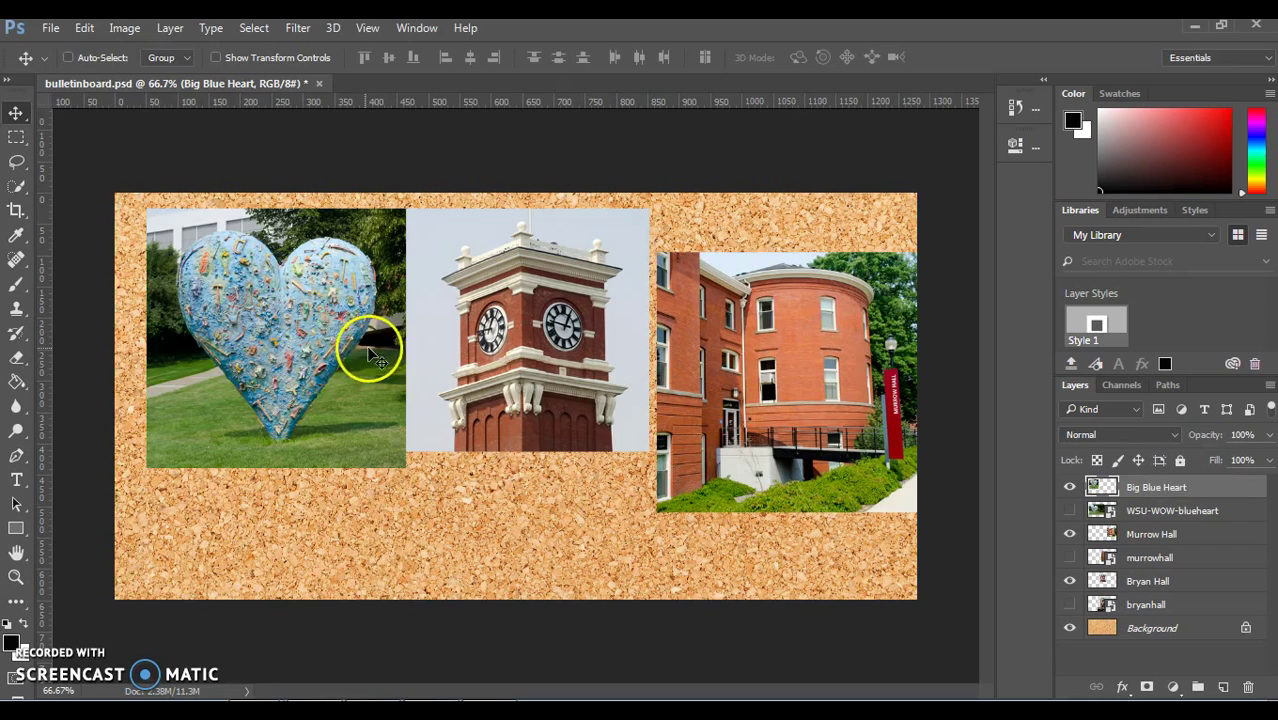
left_click_drag(368, 350, 352, 324)
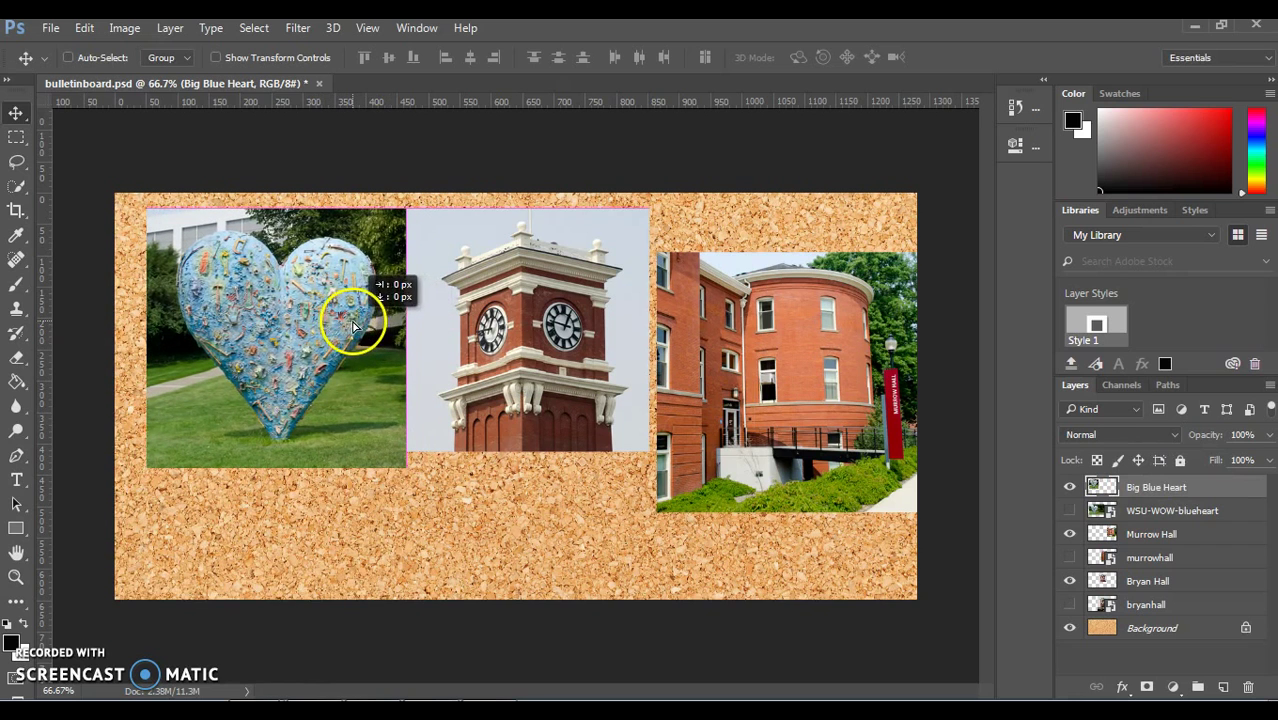
left_click(1152, 534)
left_click_drag(756, 419, 747, 366)
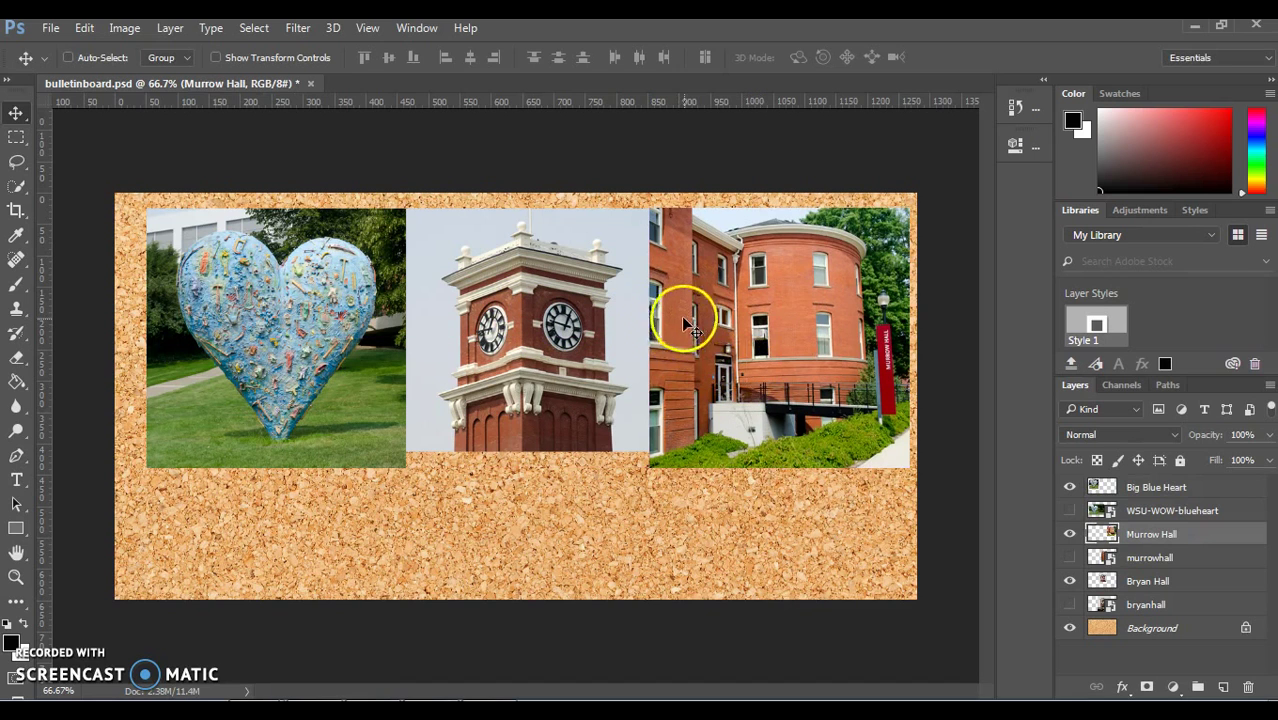
left_click_drag(684, 325, 690, 328)
Step: Shrink the Murrow Hall crop to 390 px with Free Transform
left_click(92, 29)
left_click(180, 383)
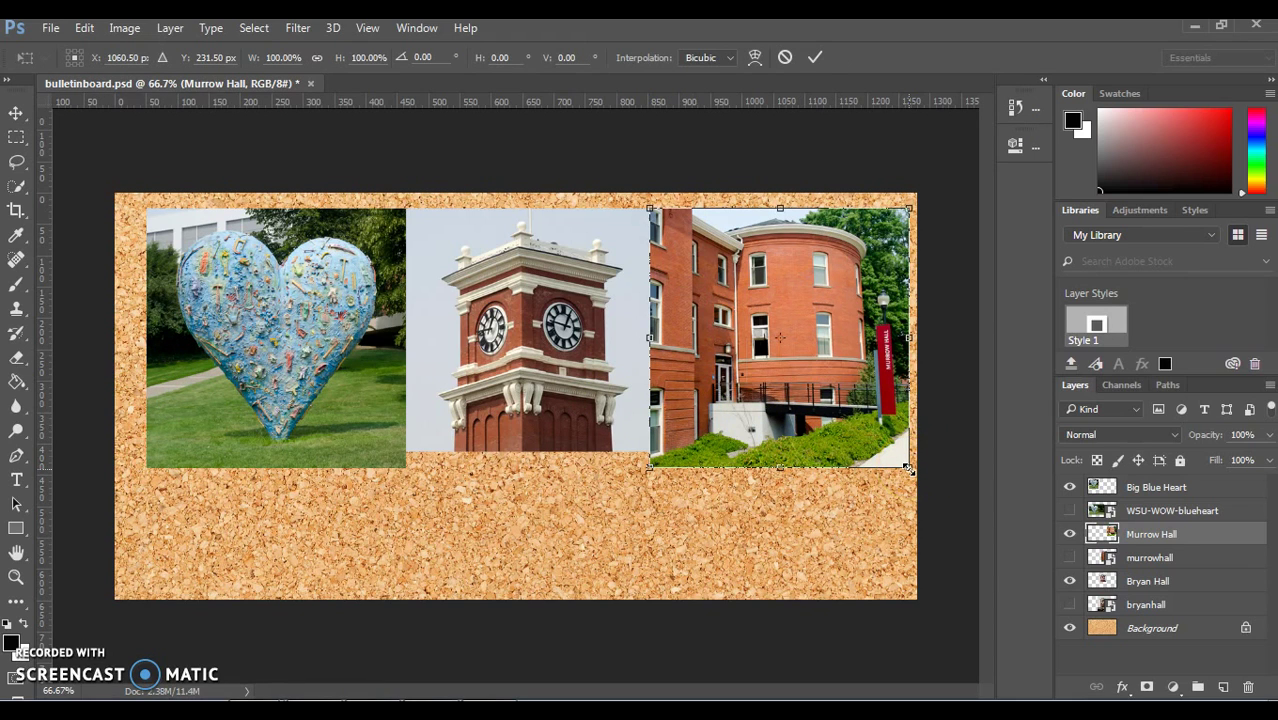
mouse_move(908, 467)
left_mouse_down()
mouse_move(893, 450)
mouse_move(950, 471)
mouse_move(796, 523)
mouse_move(902, 468)
mouse_move(920, 343)
mouse_move(926, 366)
mouse_move(887, 456)
left_mouse_up()
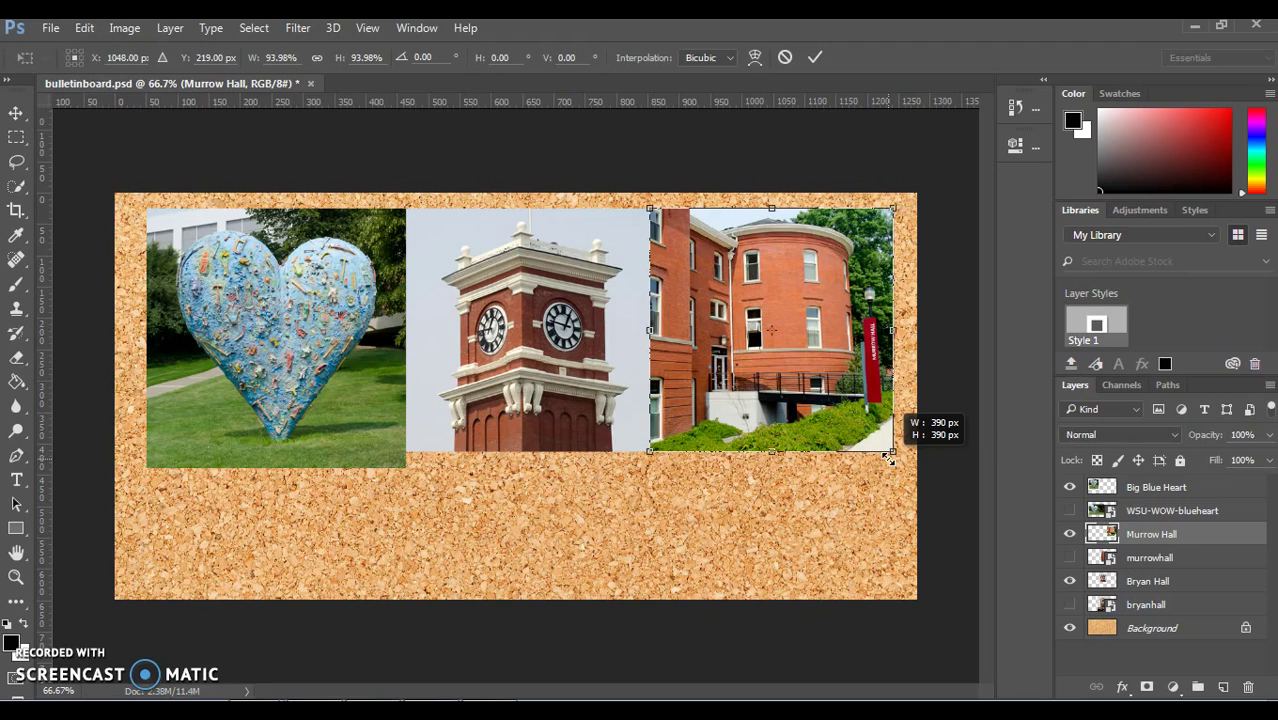
left_click_drag(887, 456, 887, 456)
left_click(870, 427)
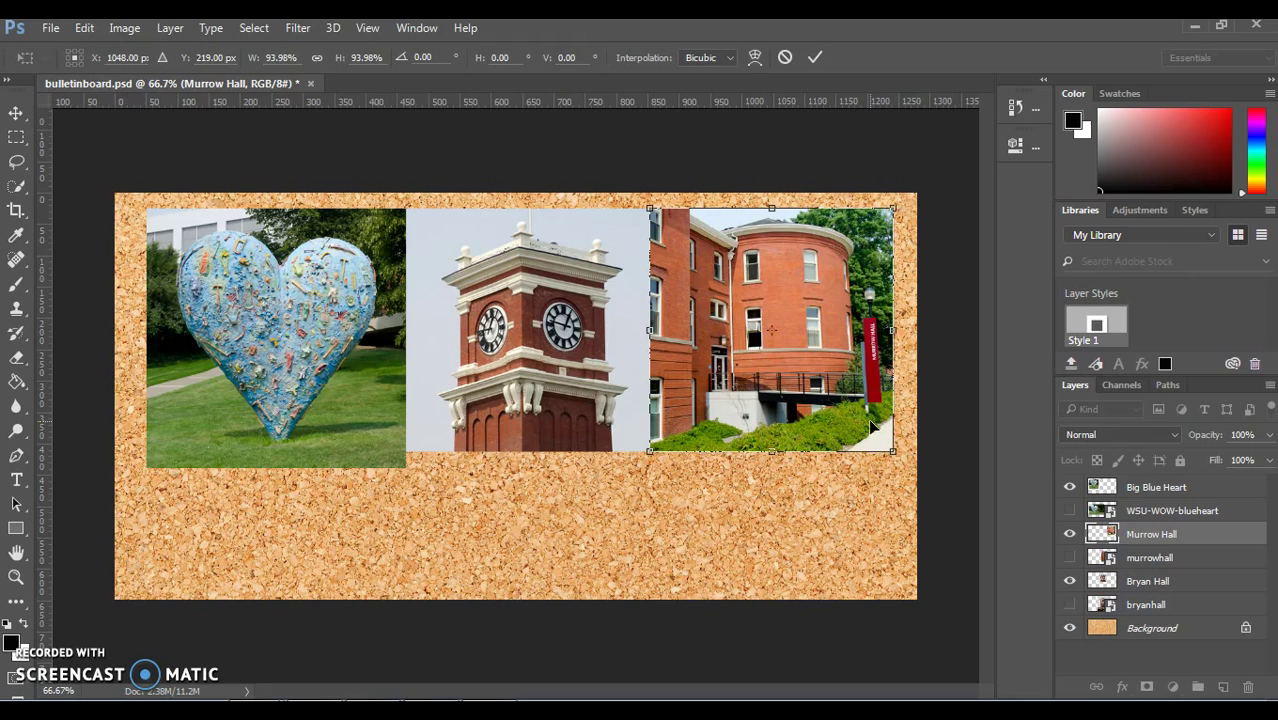
key("Return")
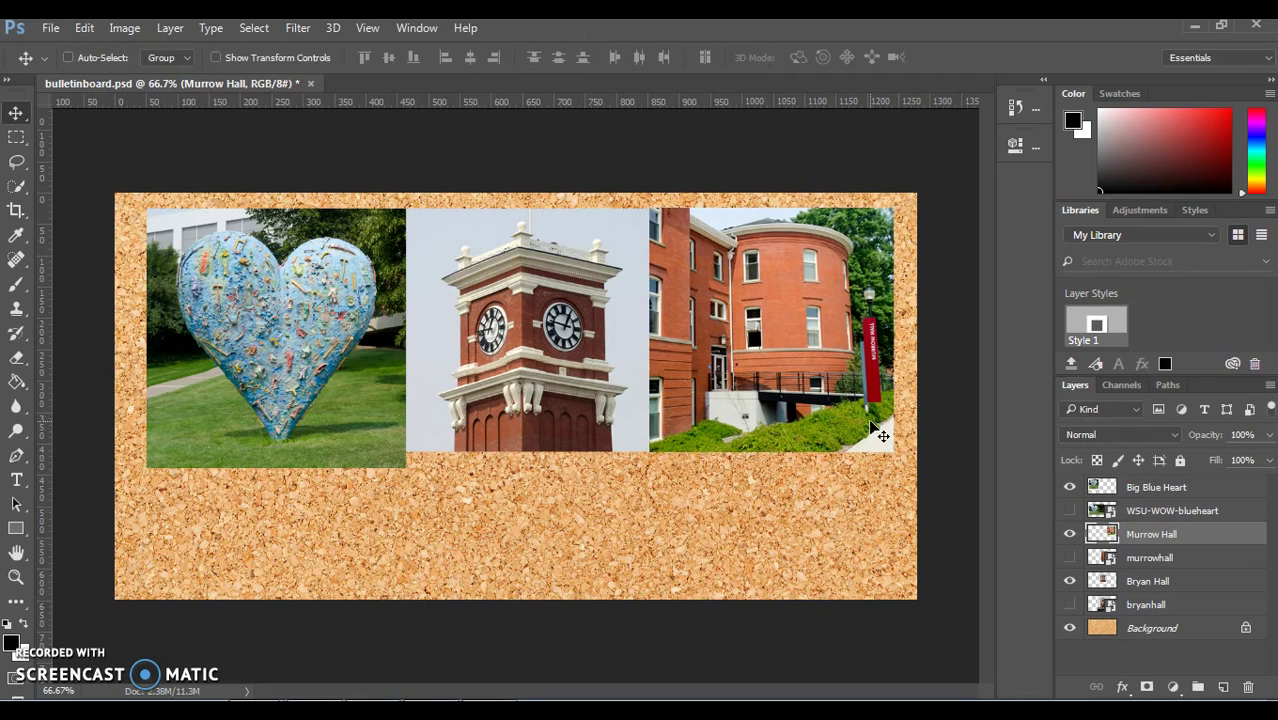
Step: Scale the Big Blue Heart photo down to match the others, then select the Bryan Hall layer
left_click(1150, 485)
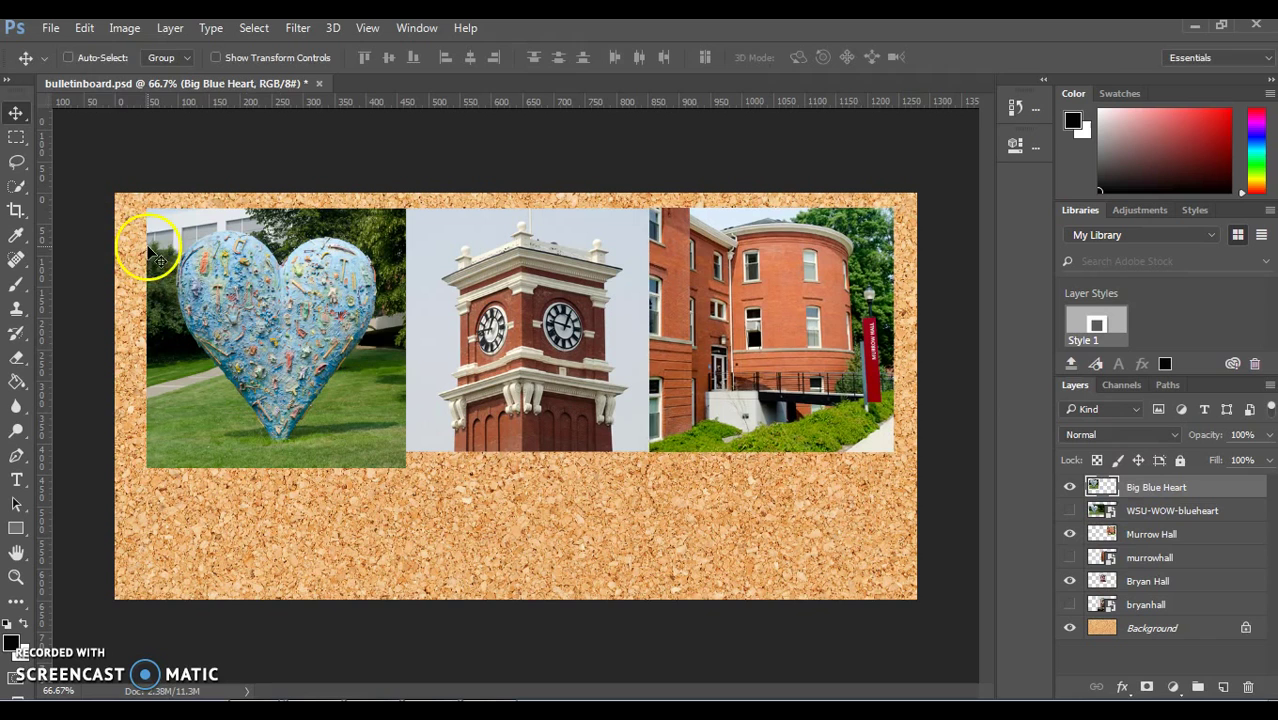
left_click(84, 27)
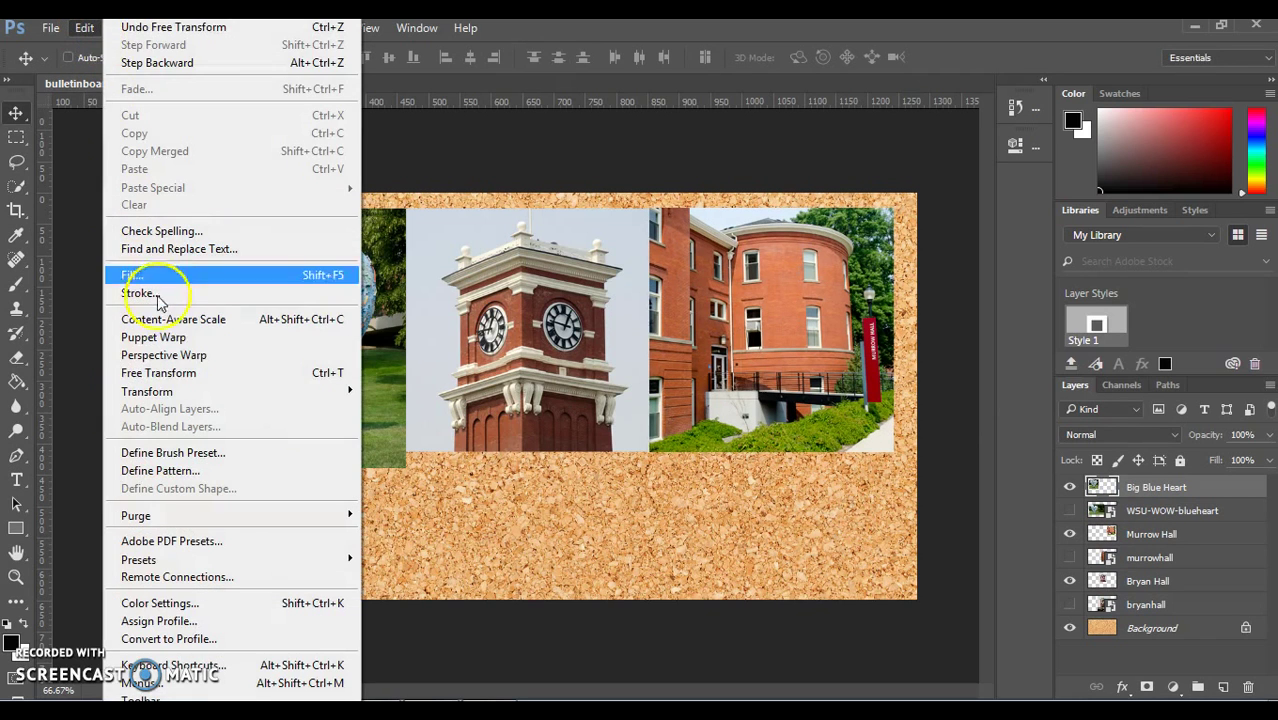
left_click(160, 372)
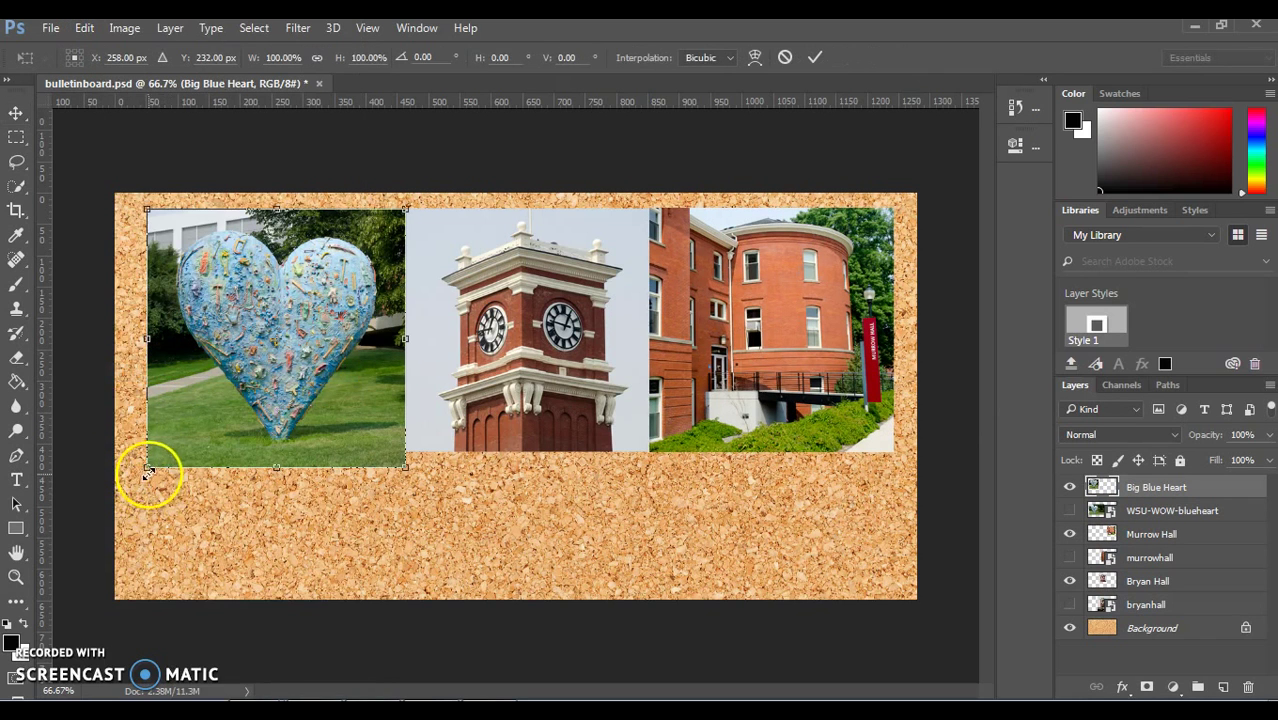
left_click_drag(147, 468, 160, 450)
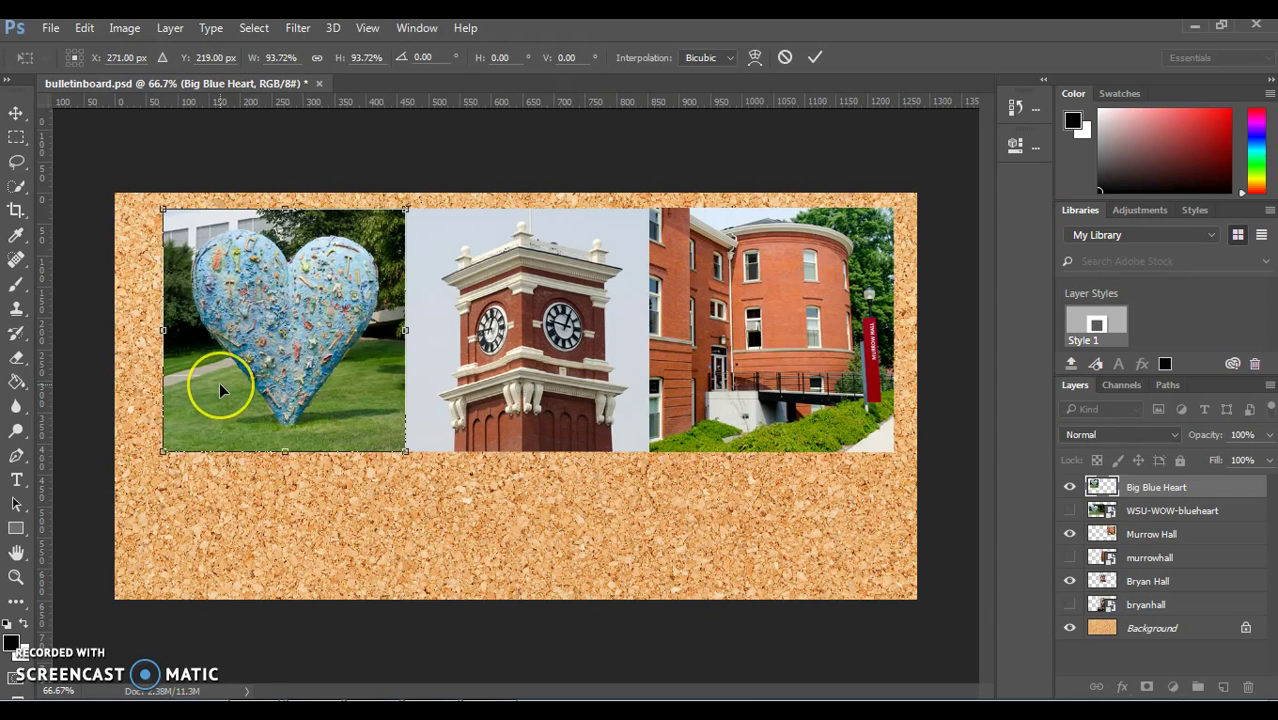
key("Return")
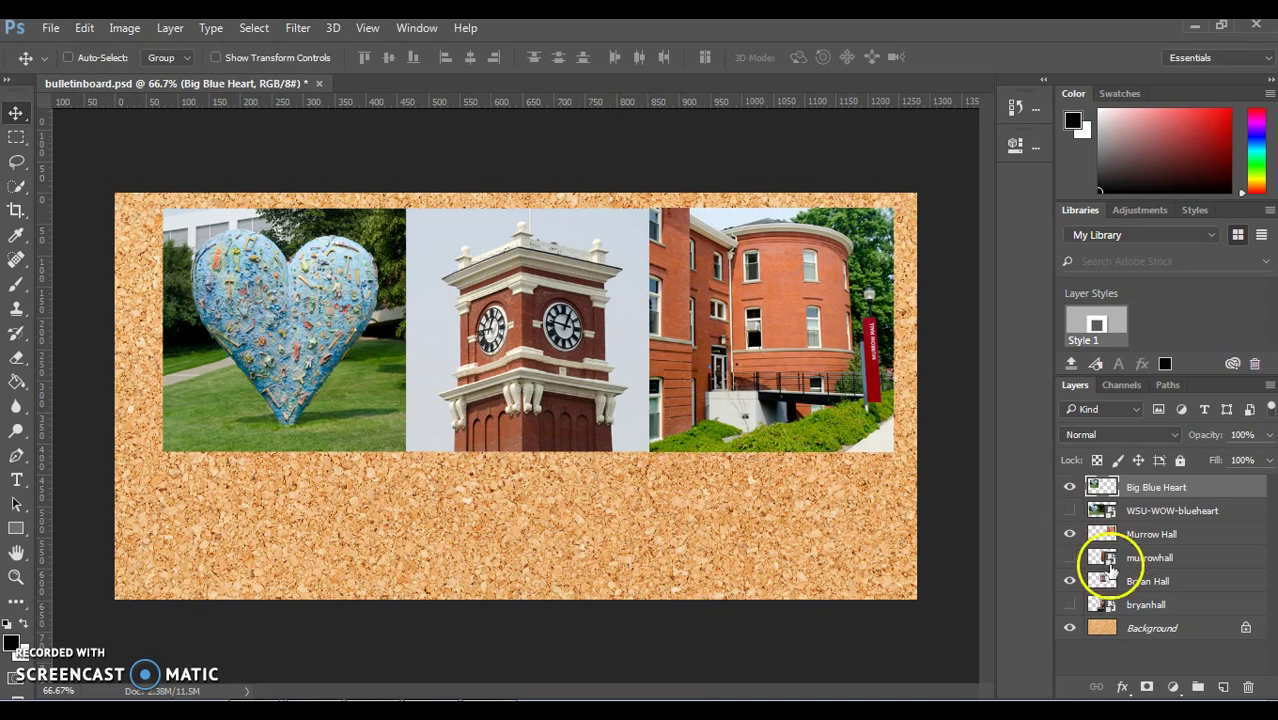
left_click(1131, 583)
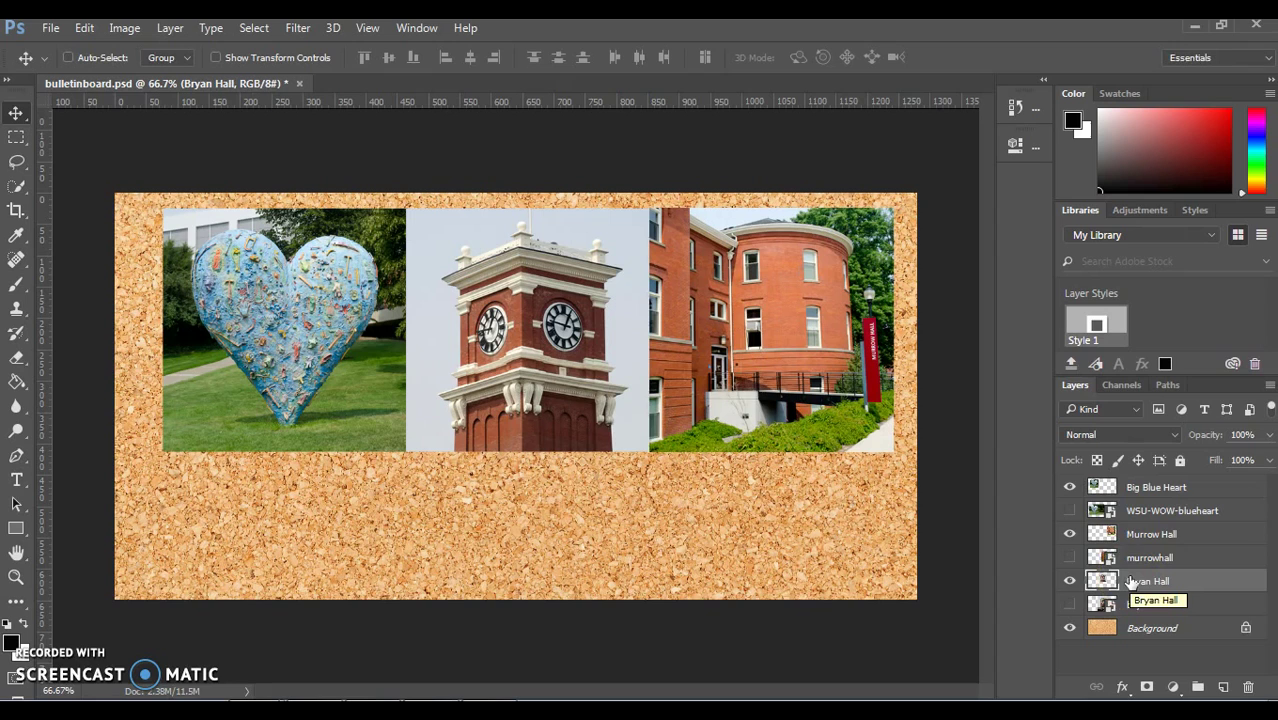
mouse_move(1104, 580)
left_mouse_down()
mouse_move(1100, 518)
mouse_move(1100, 590)
left_mouse_up()
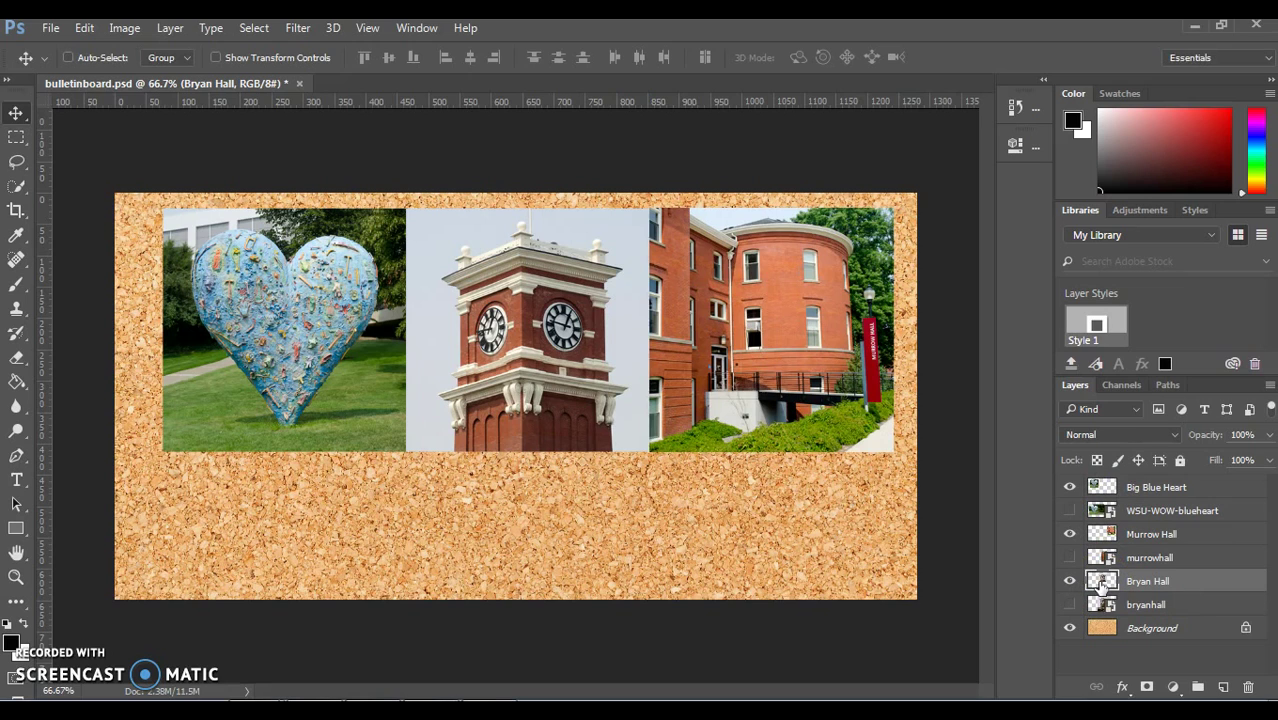
Step: Give the Bryan Hall layer a white 24 px Stroke positioned Inside via Layer Style
double_click(1100, 583)
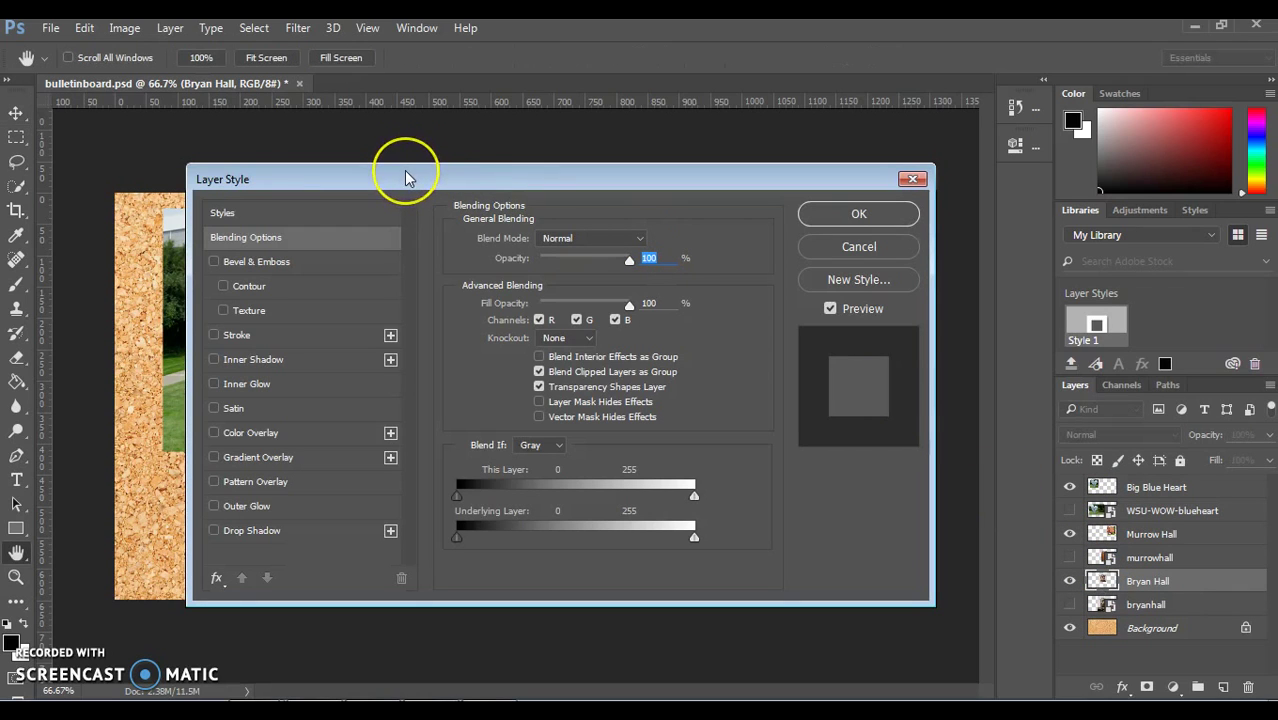
left_click_drag(407, 175, 708, 134)
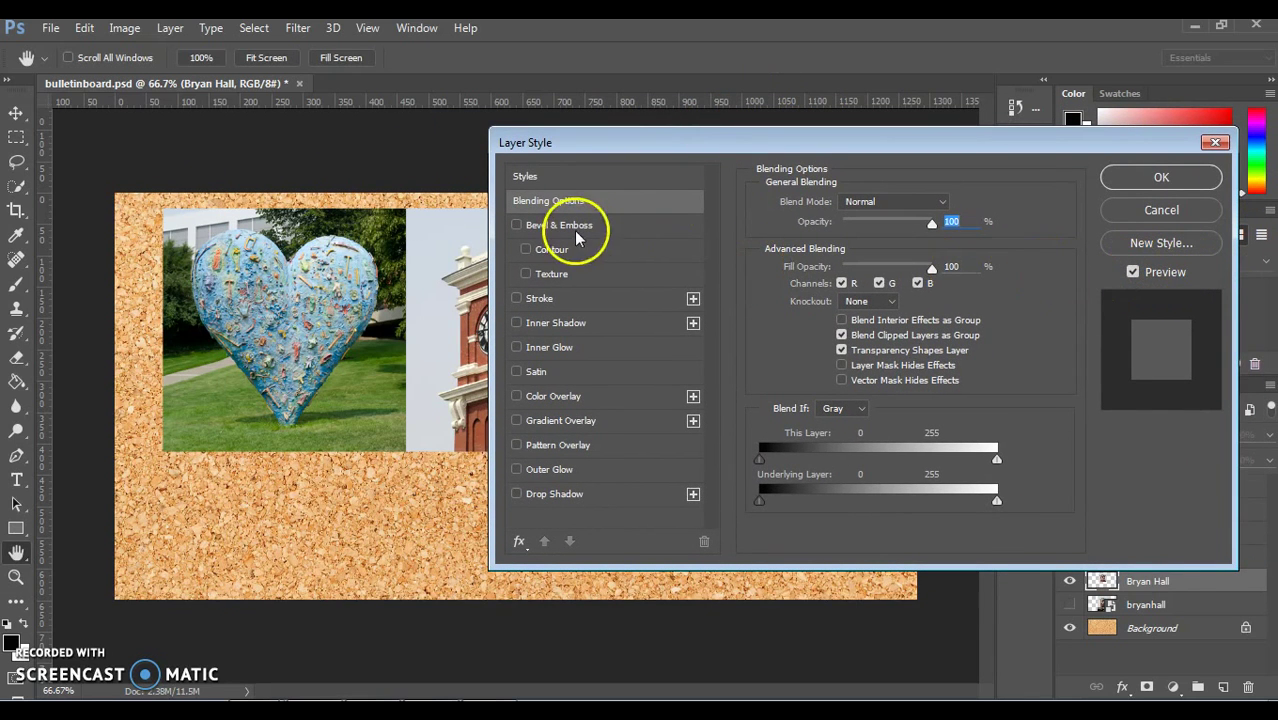
left_click(516, 299)
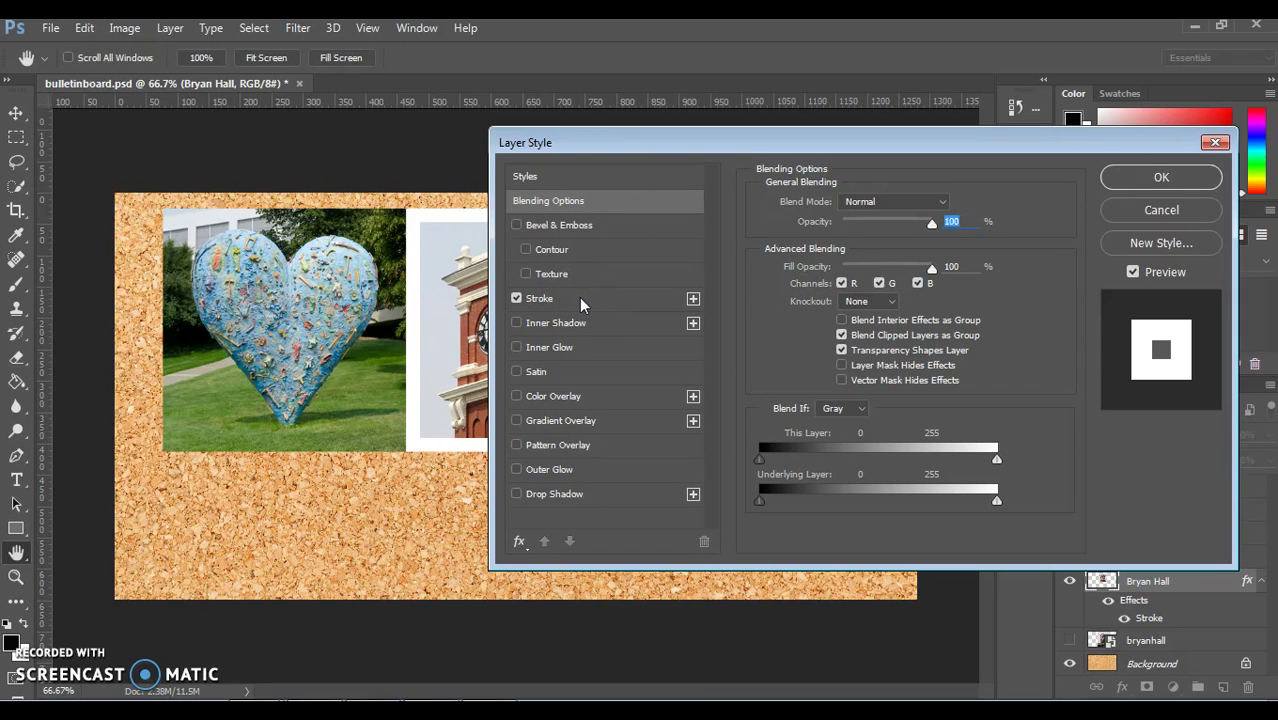
left_click(579, 297)
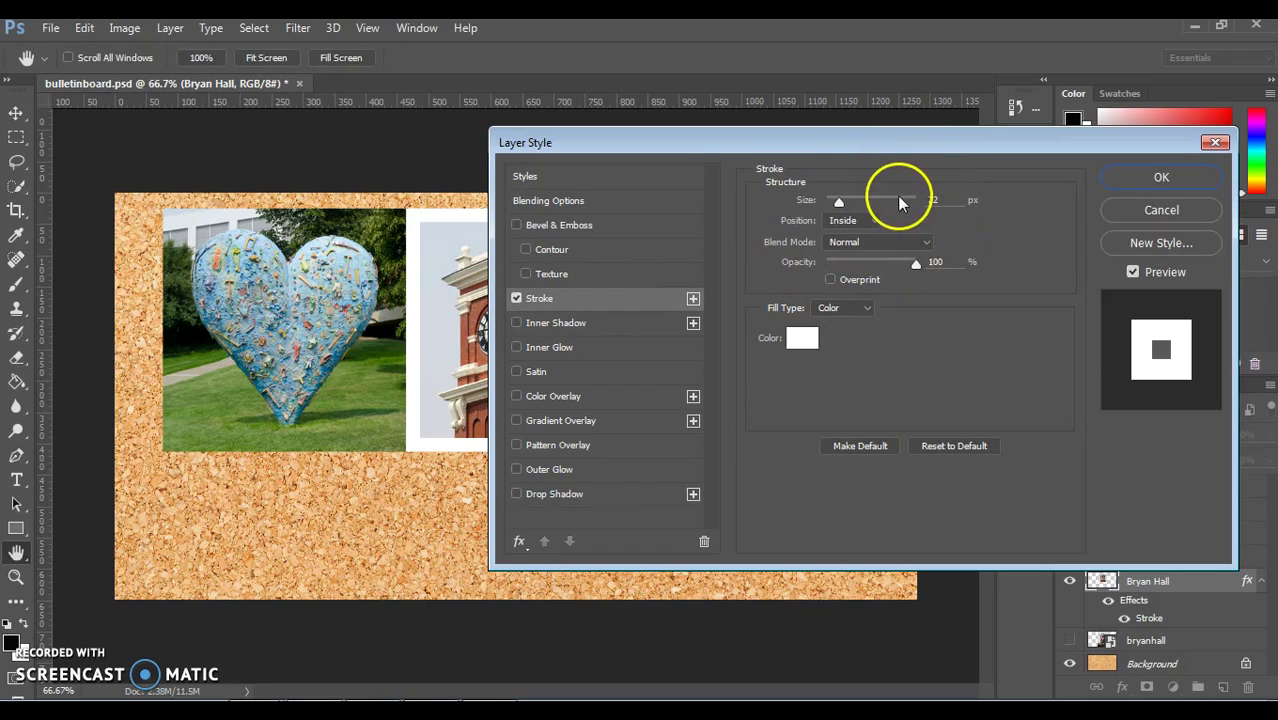
mouse_move(837, 204)
left_mouse_down()
mouse_move(814, 206)
mouse_move(839, 198)
left_mouse_up()
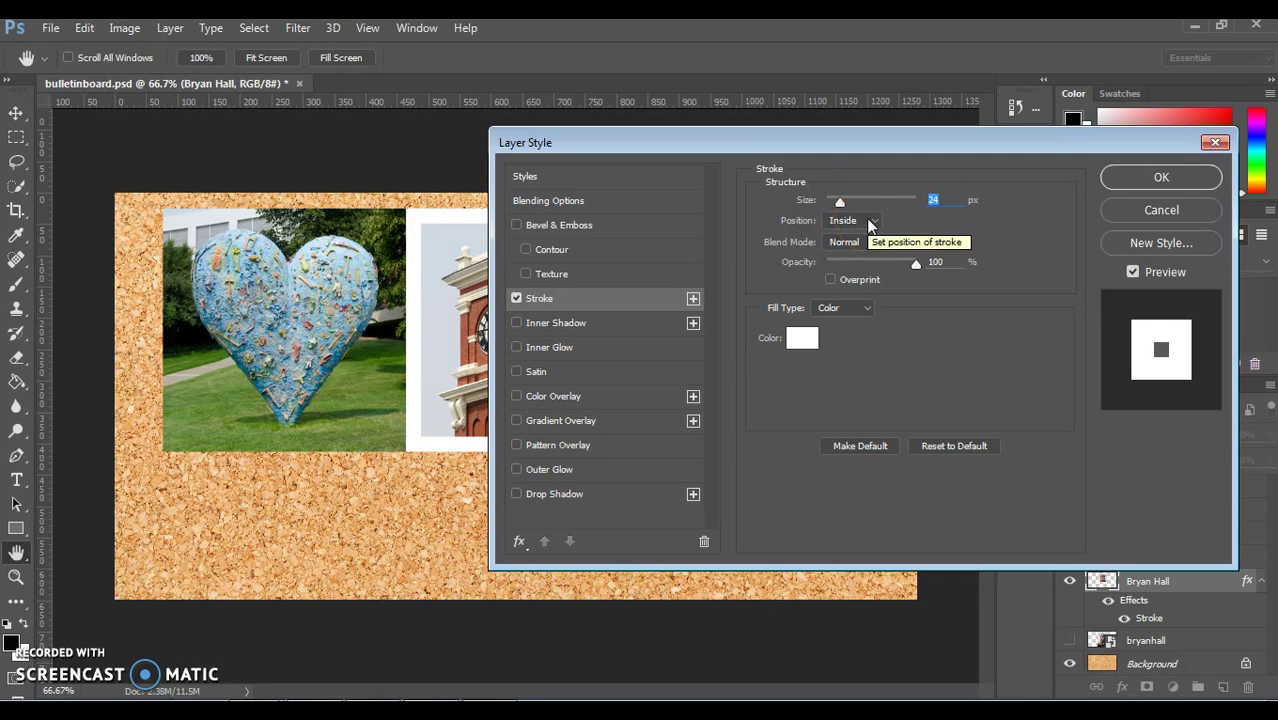
left_click(856, 248)
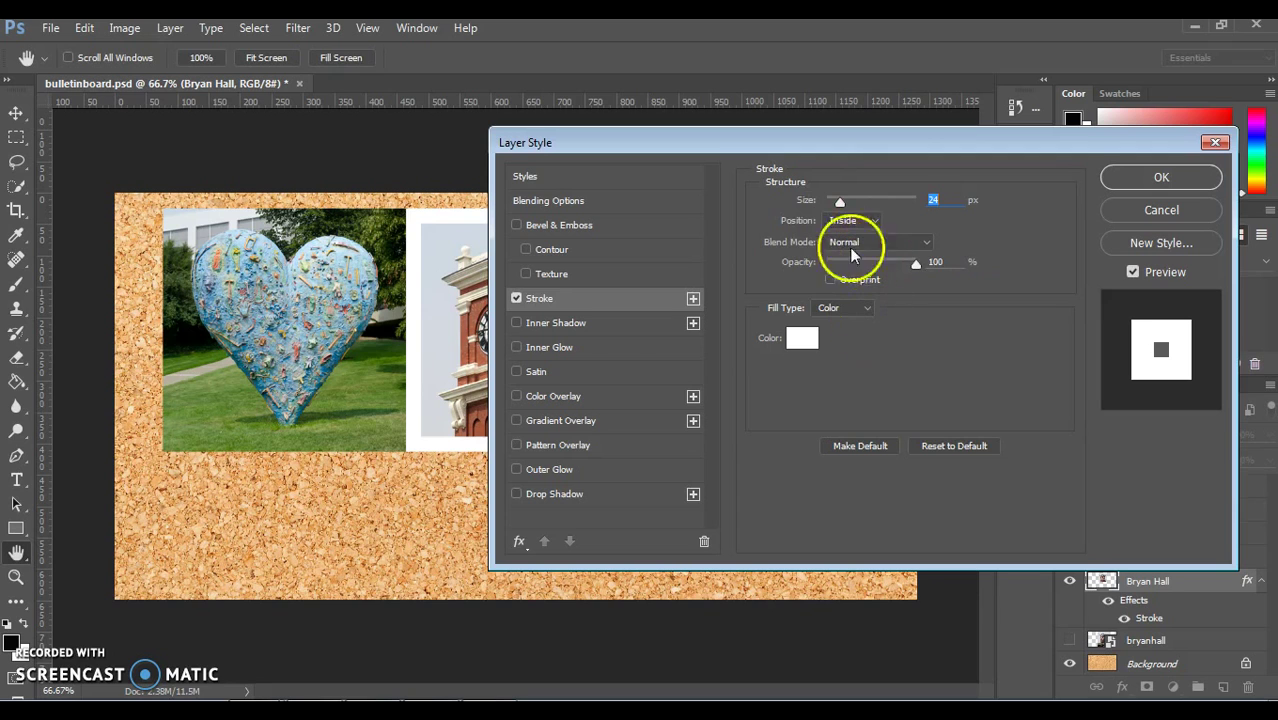
left_click(828, 216)
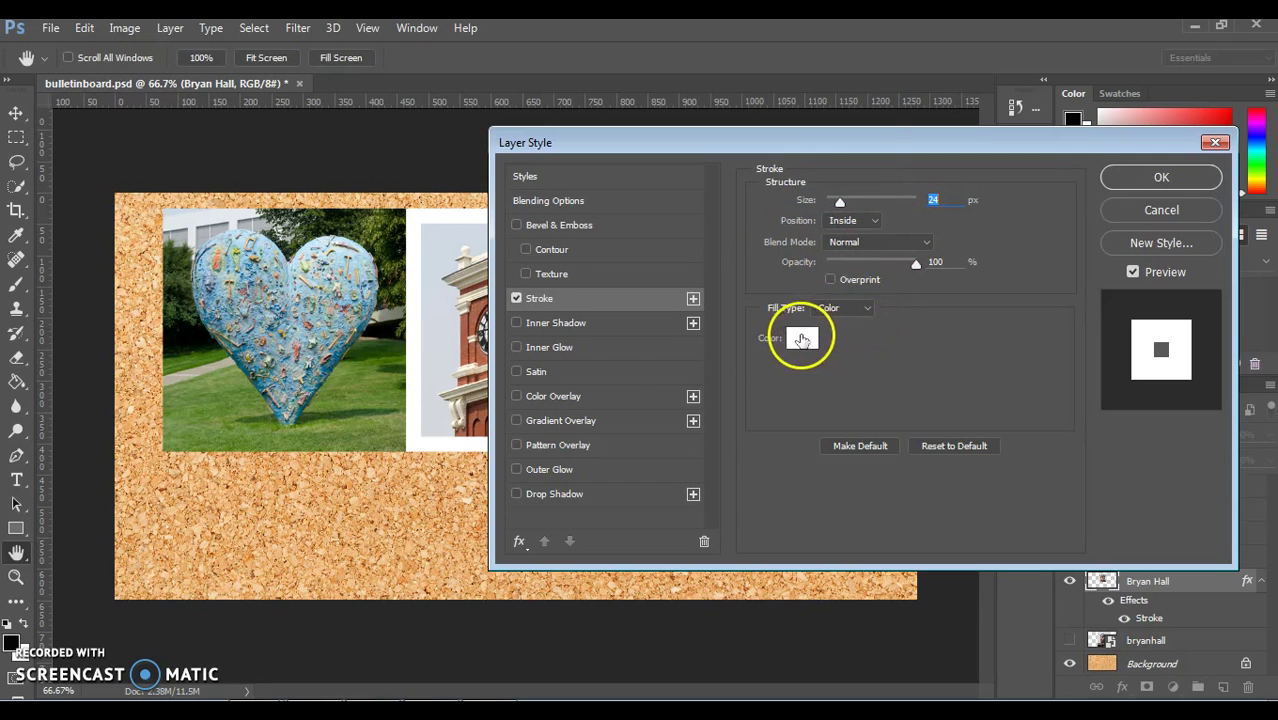
left_click(802, 338)
left_click_drag(545, 290, 385, 150)
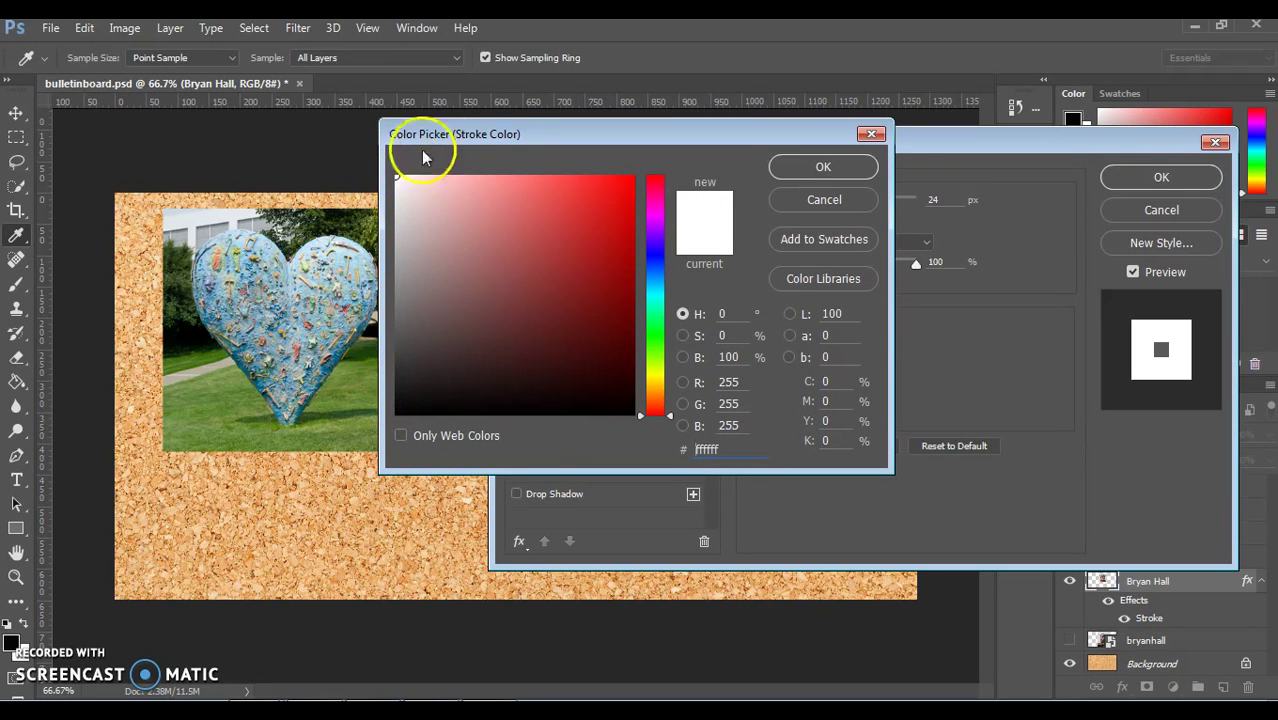
mouse_move(400, 165)
left_mouse_down()
mouse_move(385, 251)
mouse_move(520, 165)
mouse_move(400, 158)
left_mouse_up()
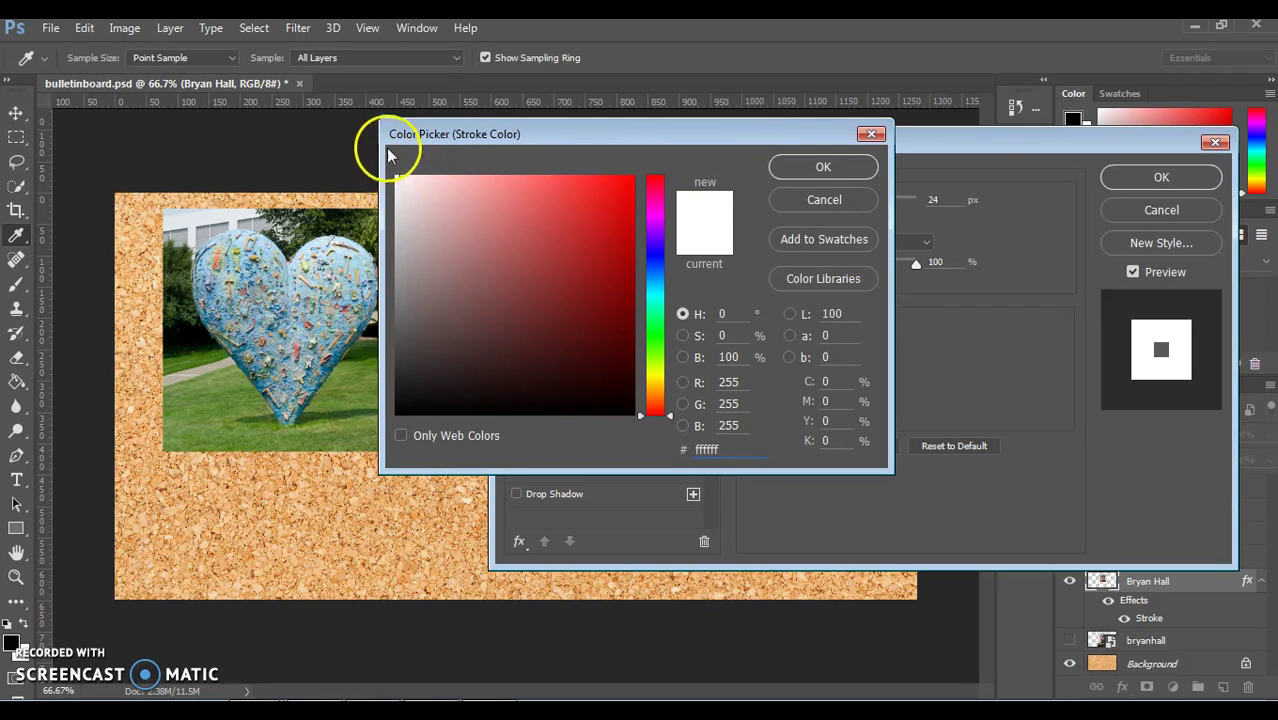
left_click(837, 167)
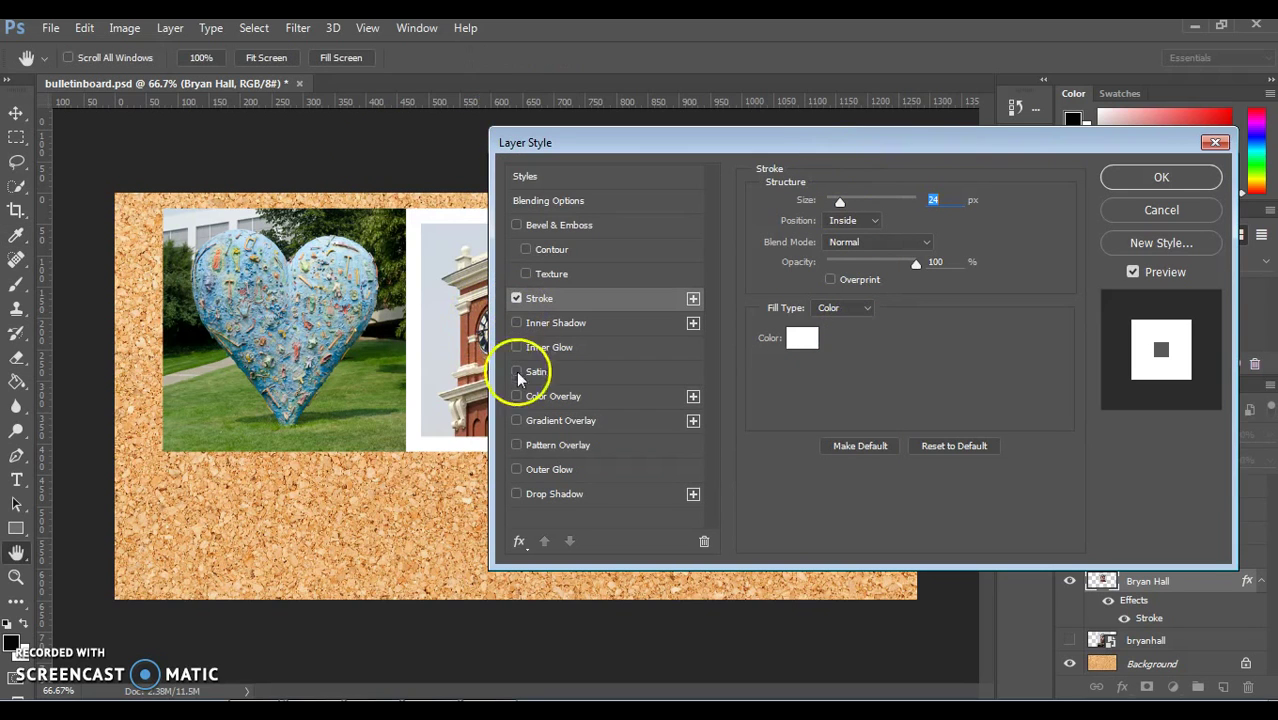
Step: Add a Multiply Drop Shadow to Bryan Hall: 40% opacity, 130°, 8 px distance, 10 px size
left_click(517, 497)
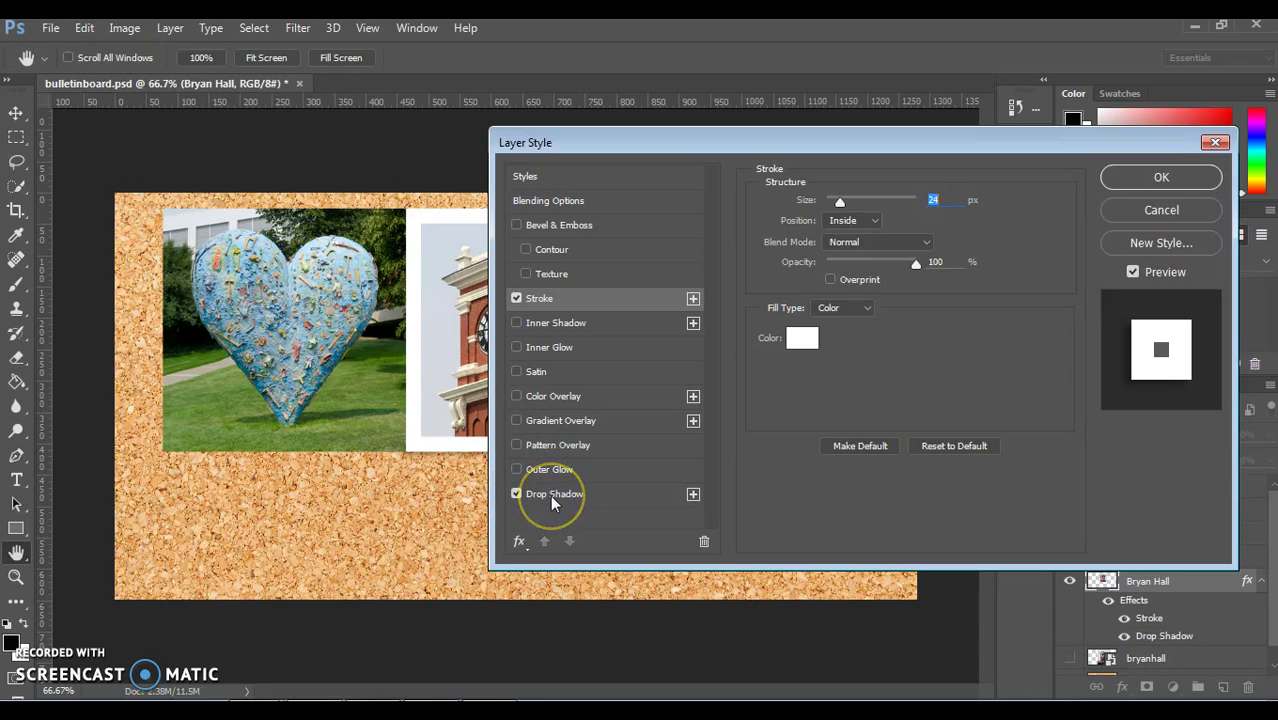
left_click(553, 496)
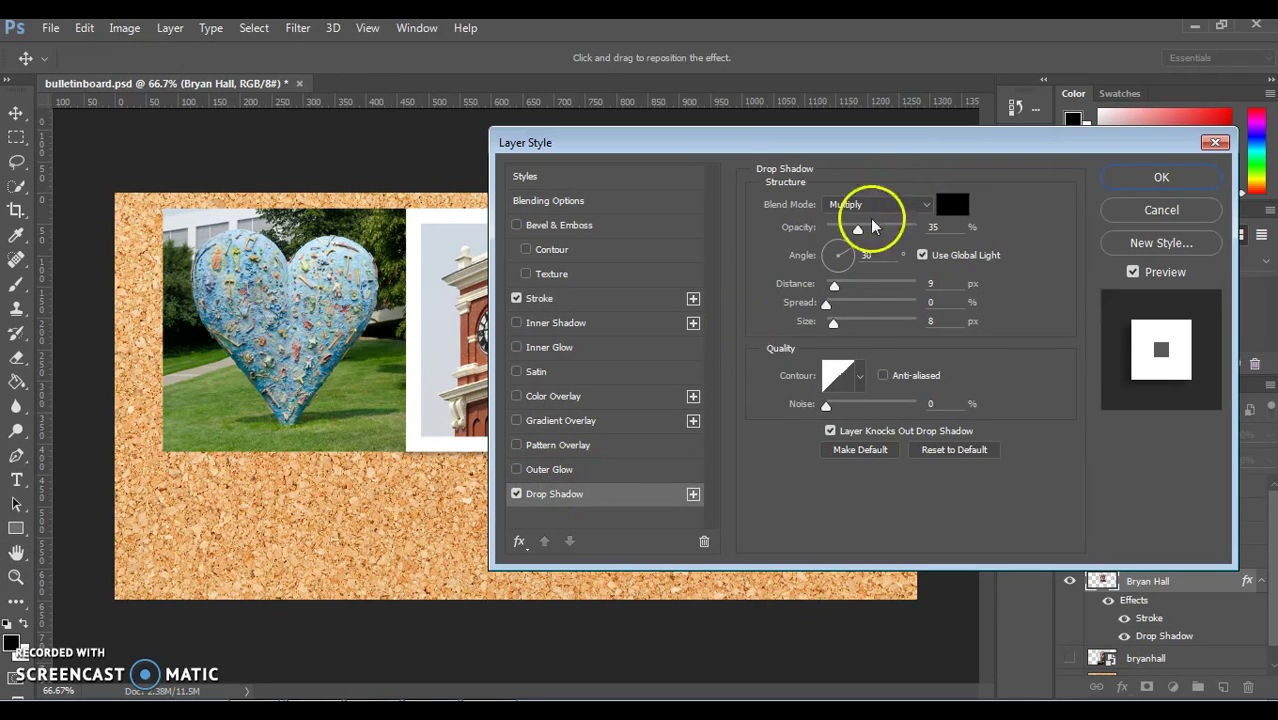
left_click_drag(856, 228, 836, 248)
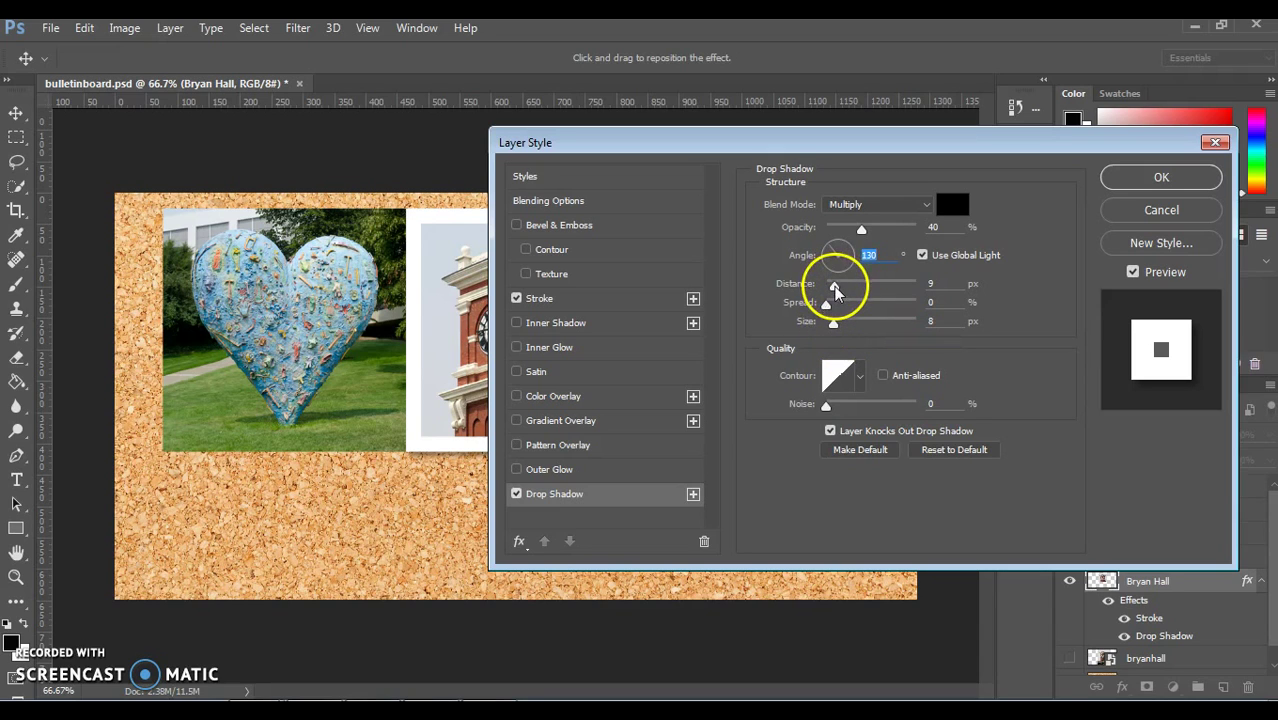
left_click_drag(836, 290, 837, 330)
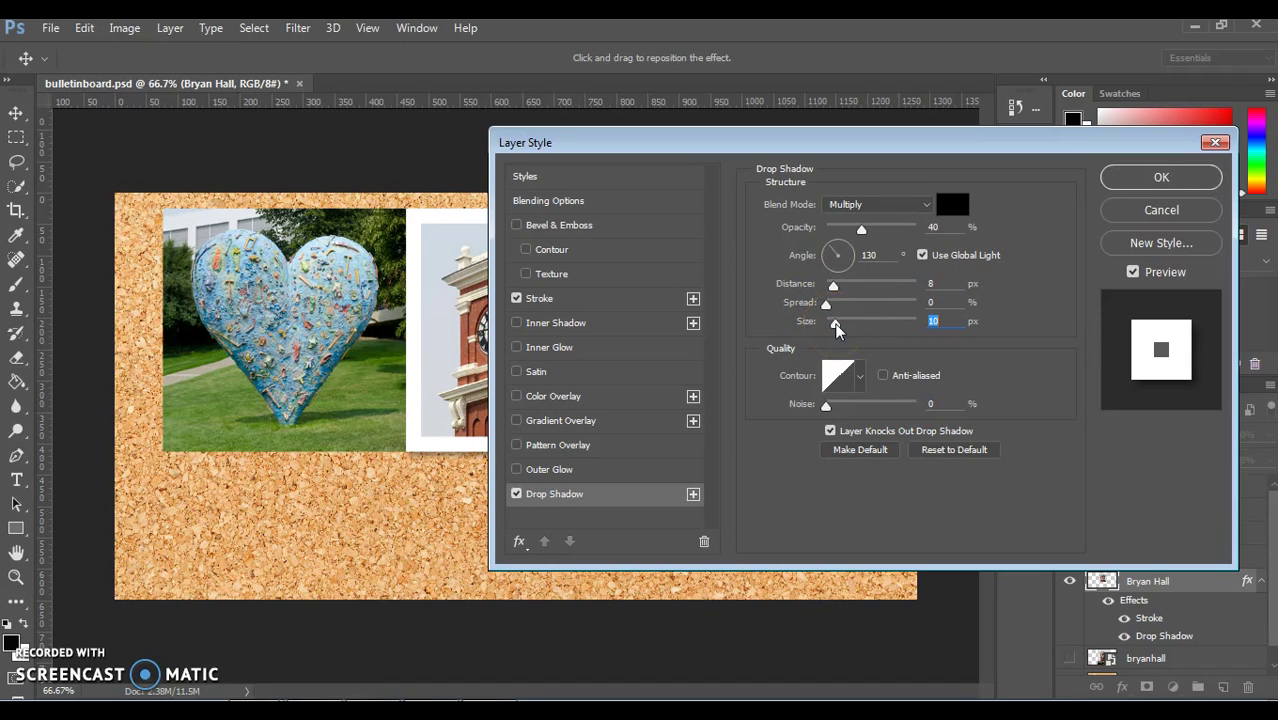
left_click(864, 308)
left_click(919, 340)
left_click(853, 357)
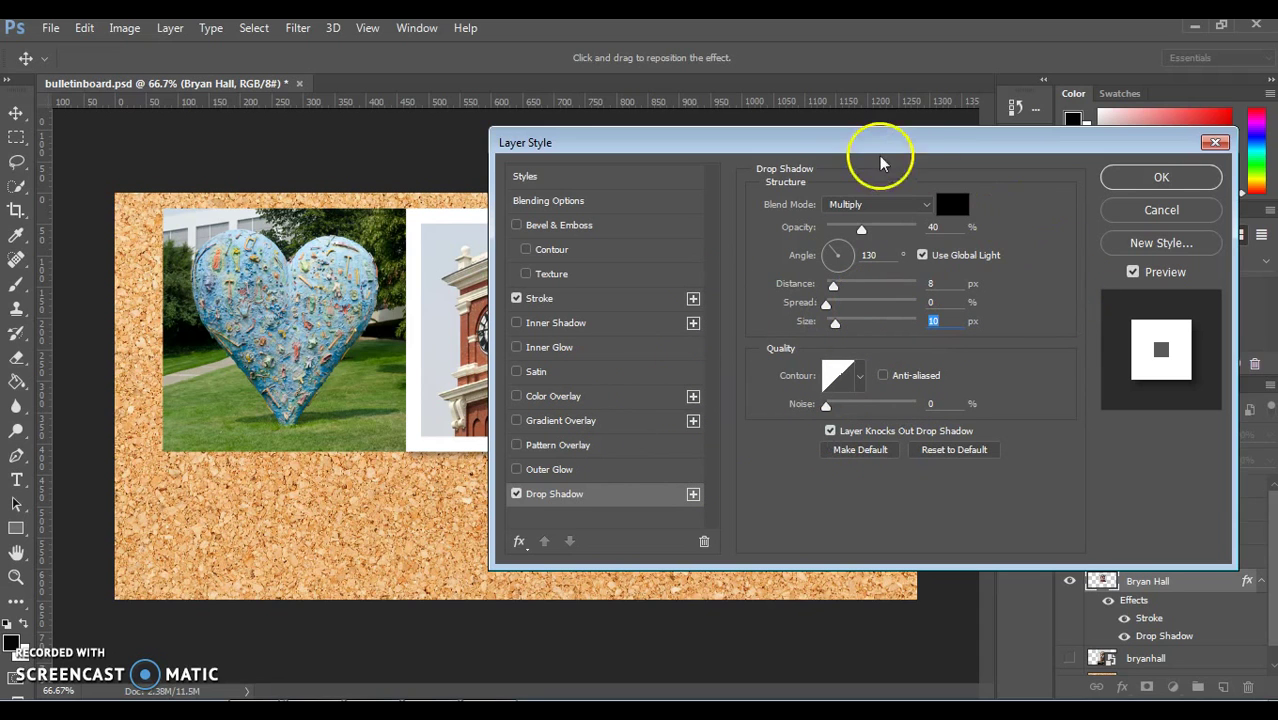
left_click_drag(830, 140, 1113, 138)
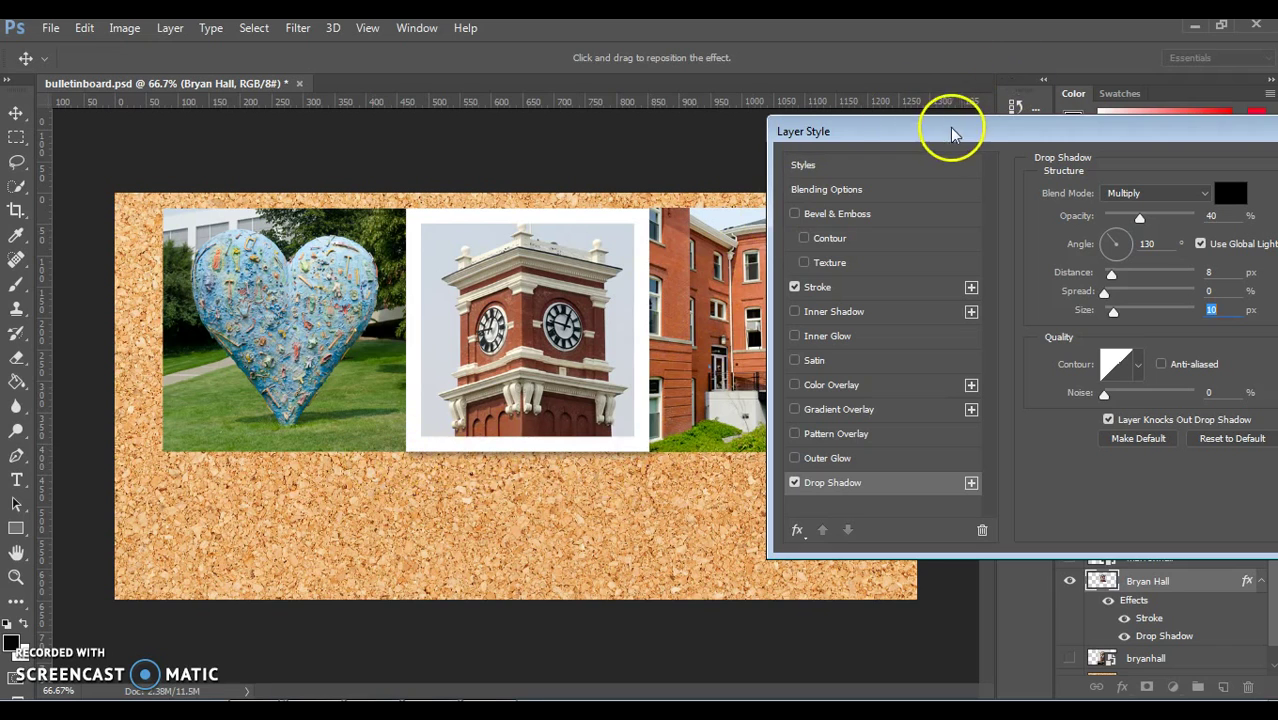
left_click_drag(950, 137, 537, 148)
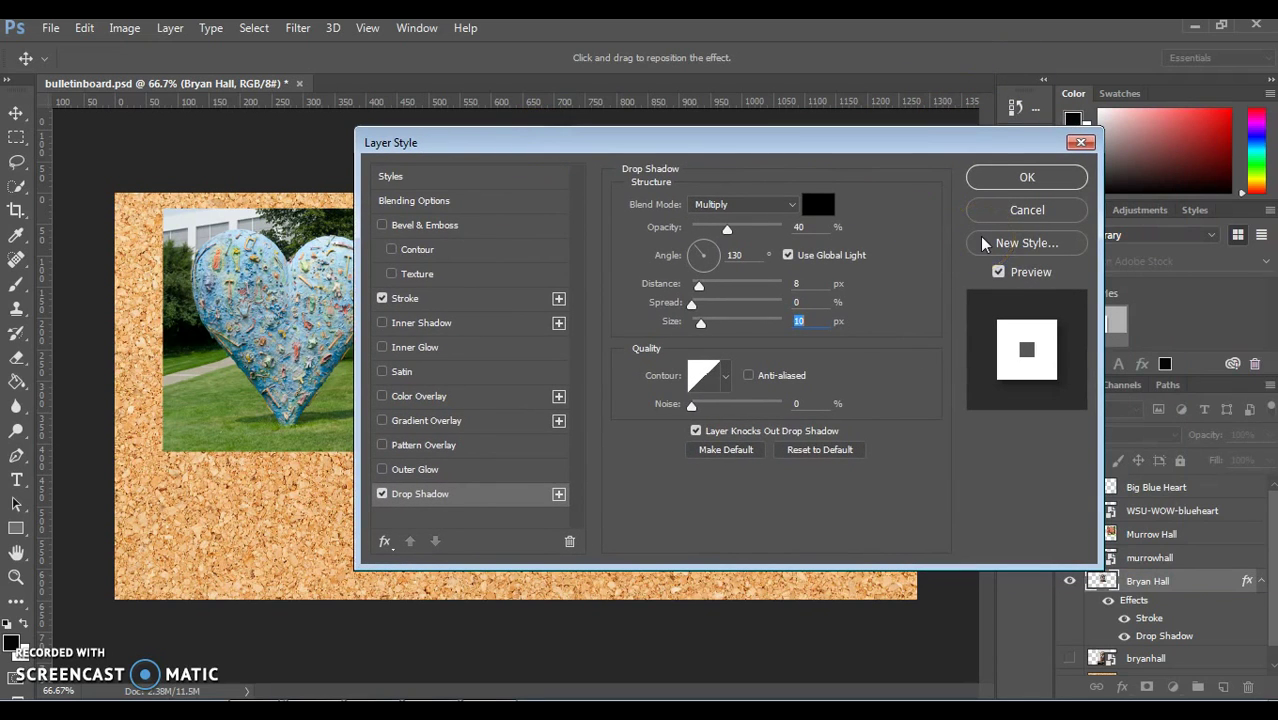
Step: Save the Stroke and Drop Shadow as a new 'photo bor…' style and apply them with OK
left_click(1007, 243)
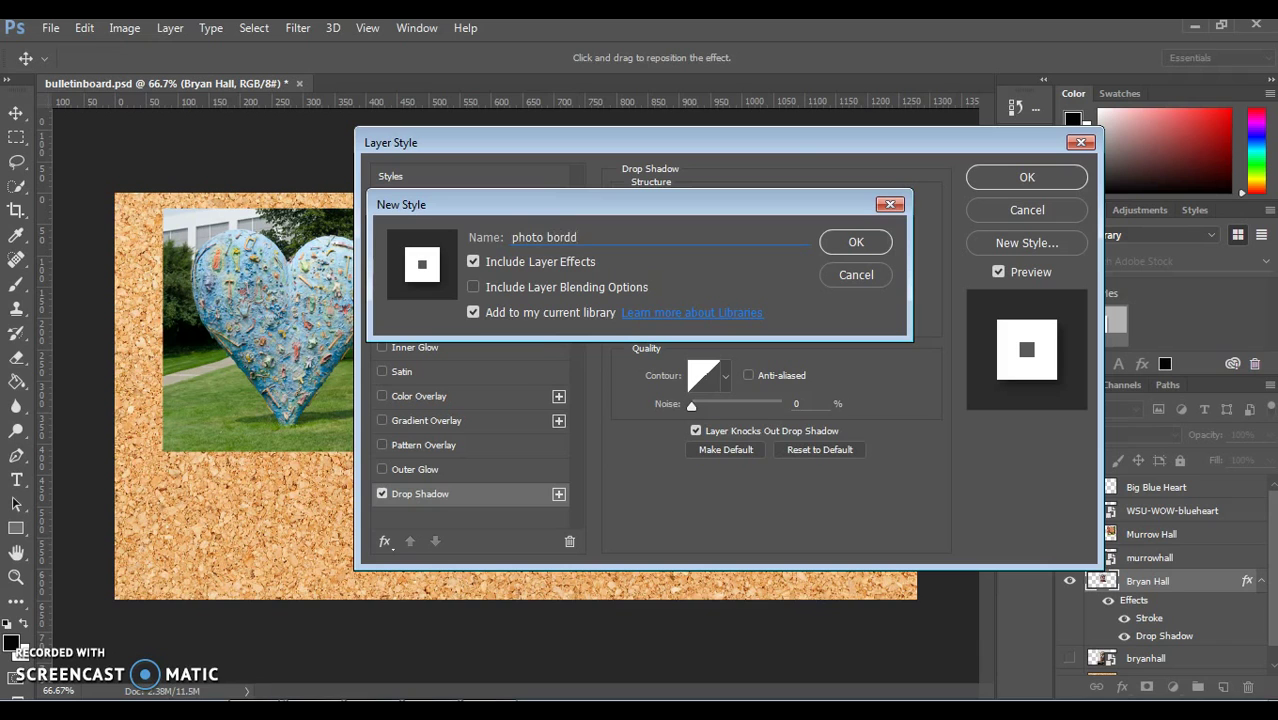
left_click(853, 242)
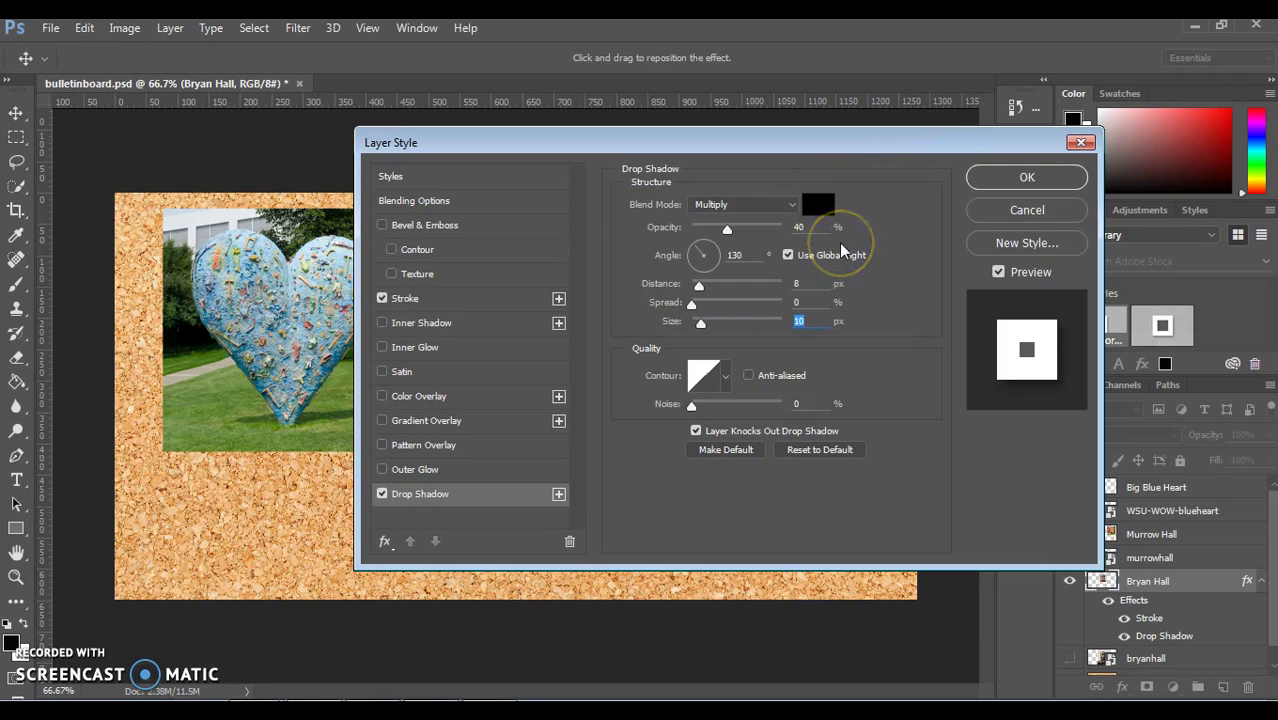
left_click(998, 179)
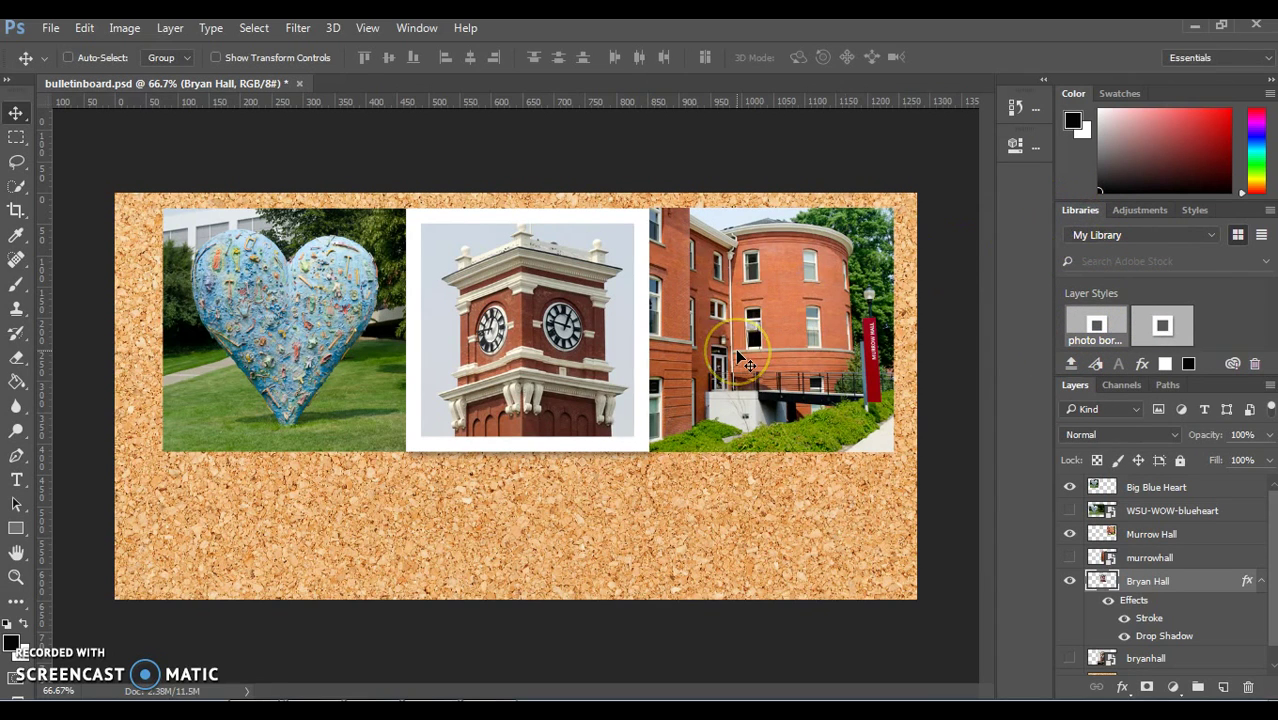
Step: Apply the saved photo border style to the Big Blue Heart and Murrow Hall layers
left_click(1176, 489)
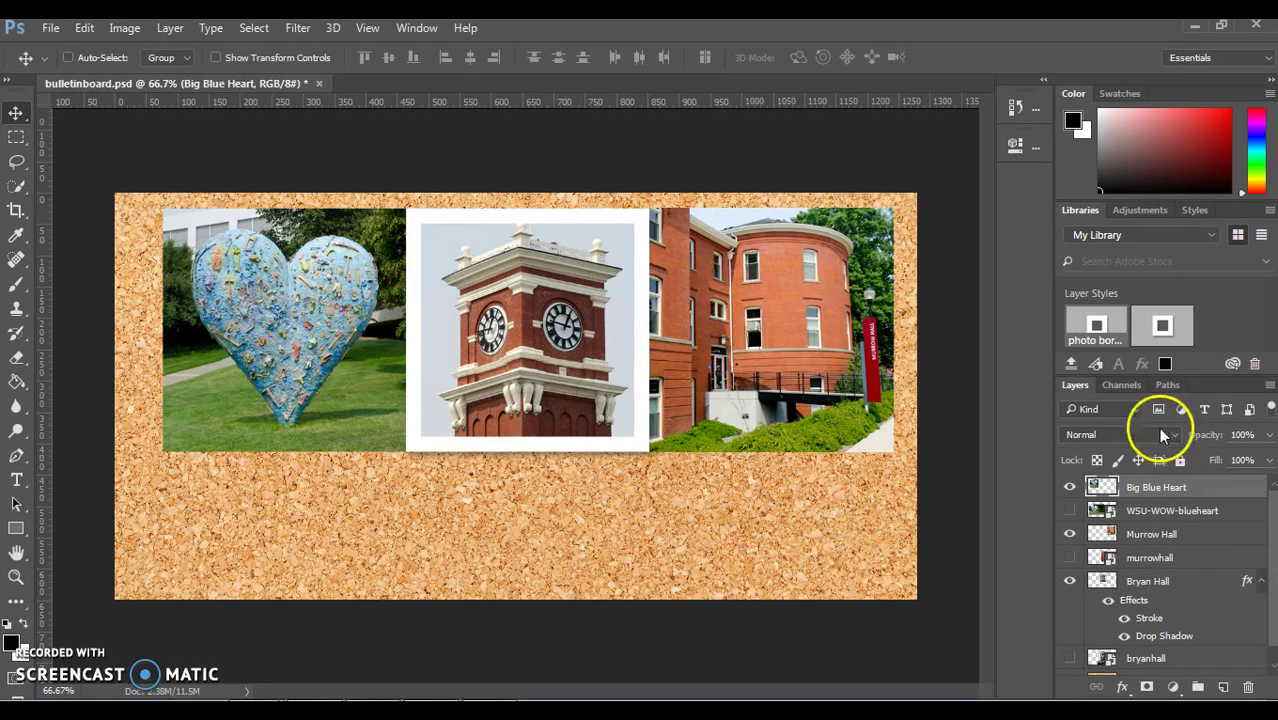
left_click(1085, 328)
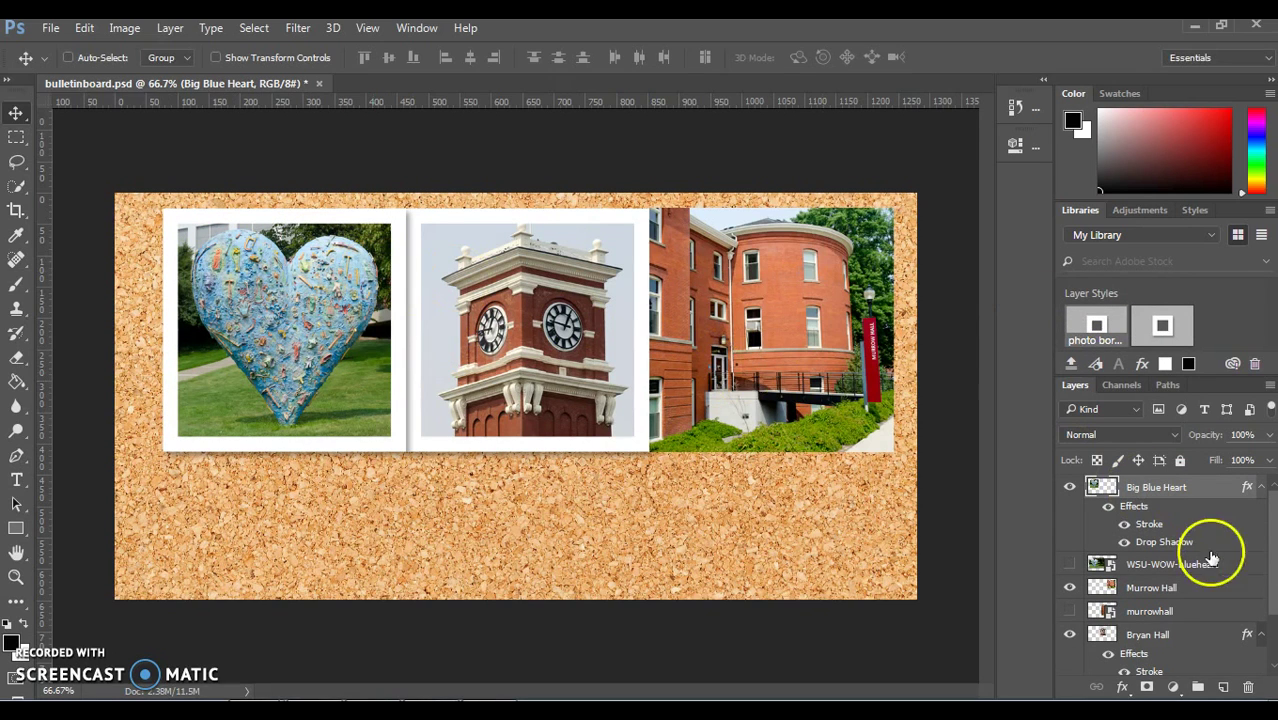
left_click(1155, 587)
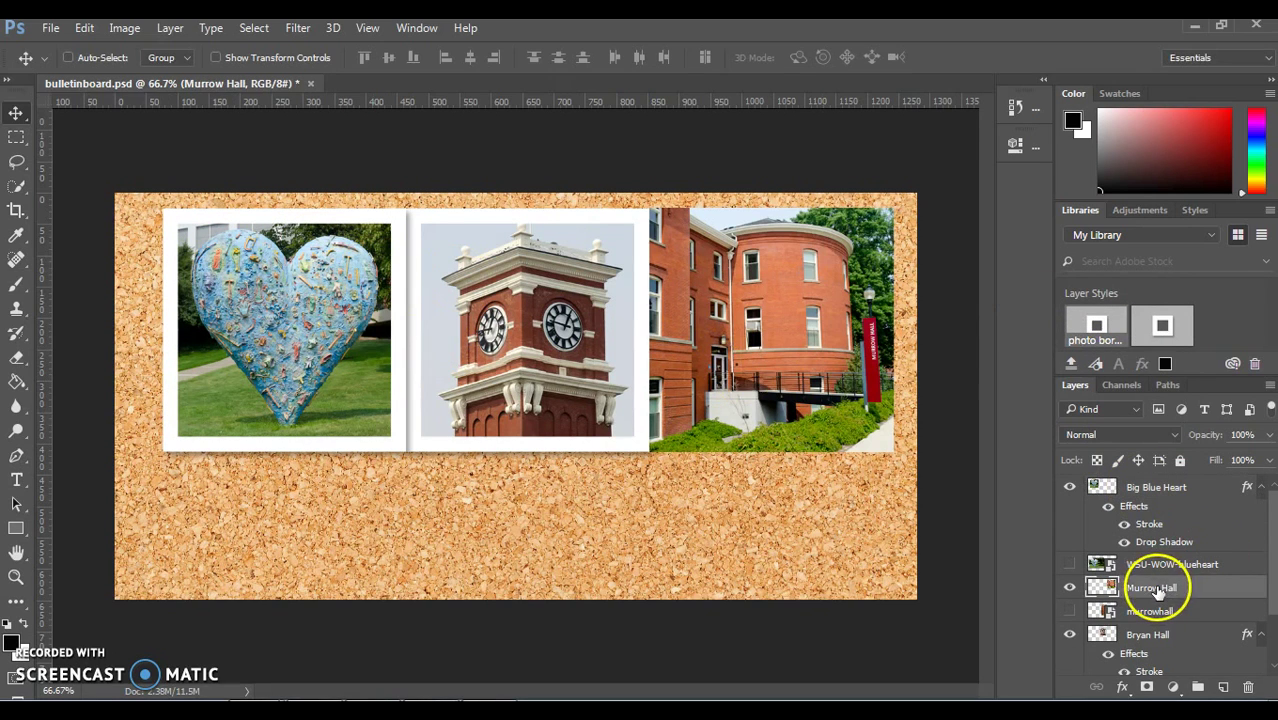
left_click(1100, 330)
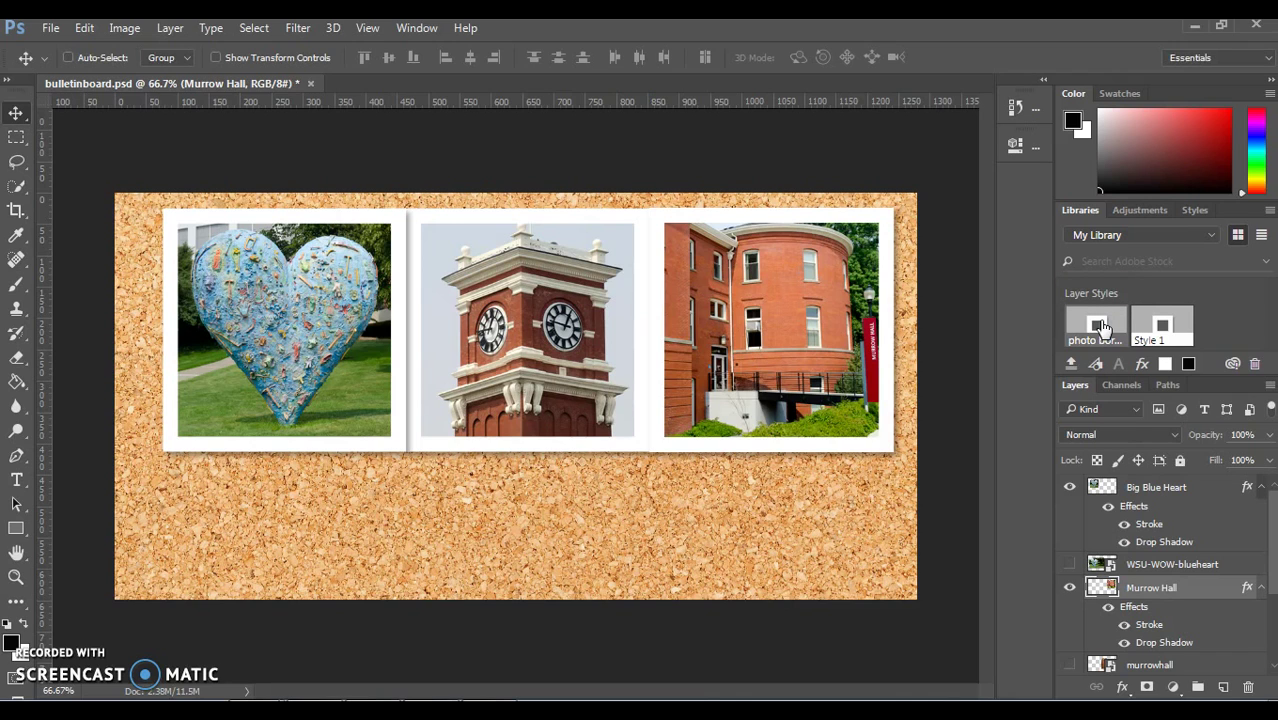
Step: Nudge the heart photo down-left and Murrow Hall slightly right, then make Big Blue Heart active
left_click_drag(1101, 328, 1133, 490)
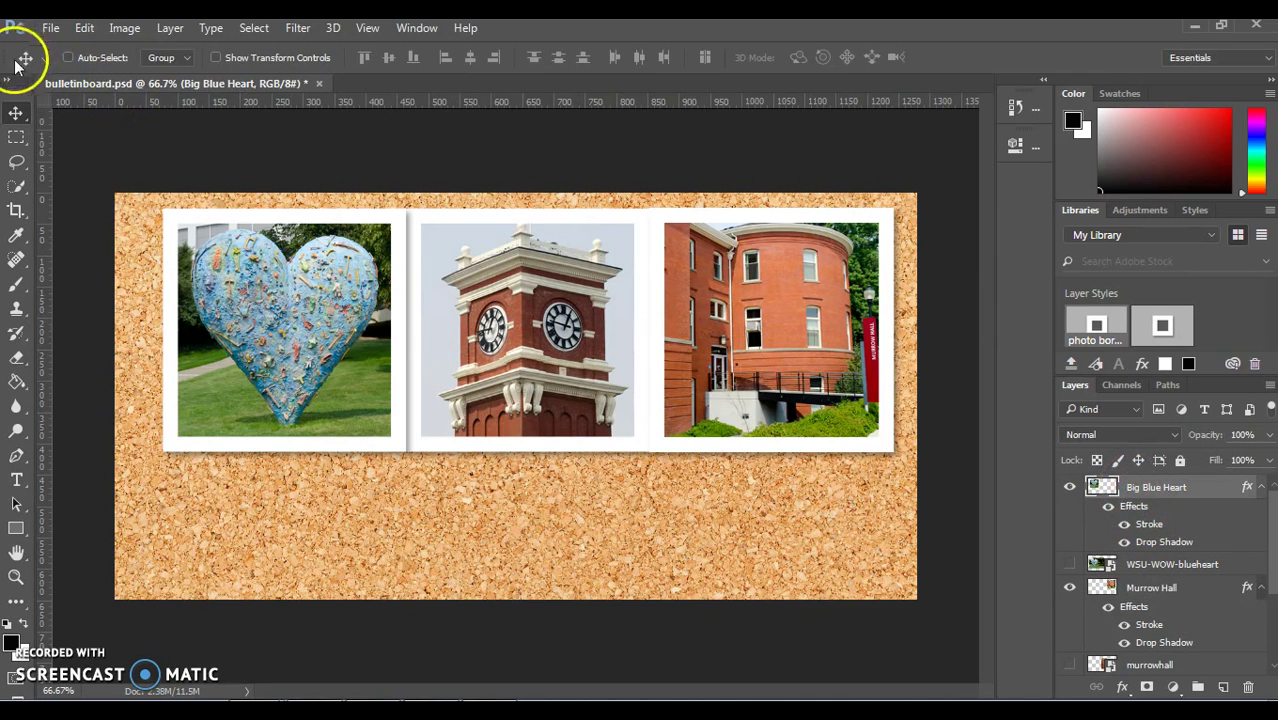
left_click_drag(339, 331, 318, 355)
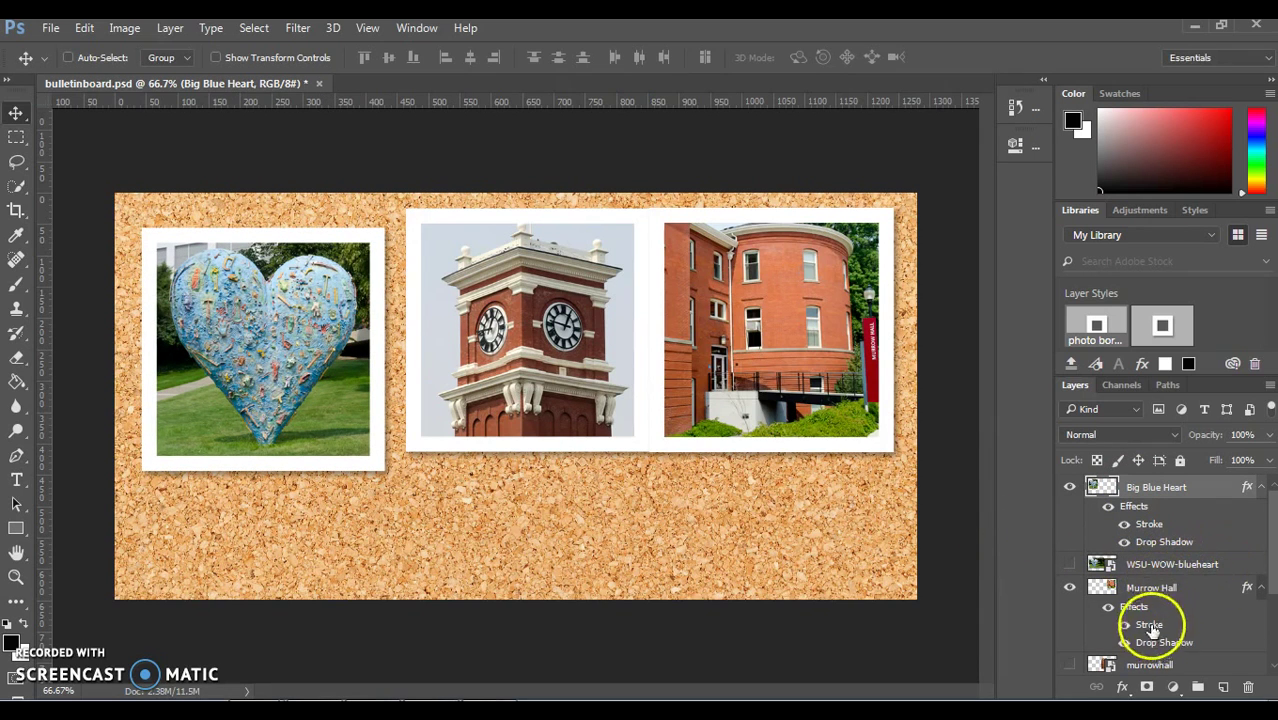
left_click(1155, 586)
left_click_drag(810, 425, 824, 441)
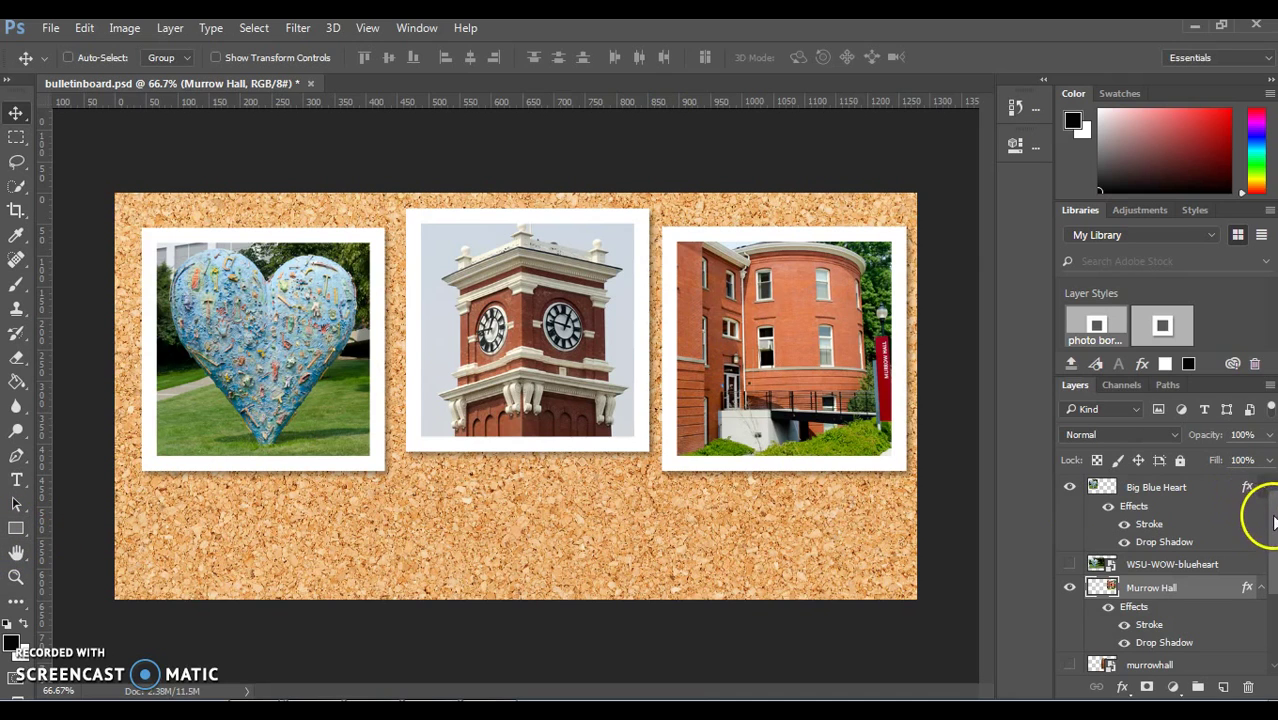
left_click(1153, 487)
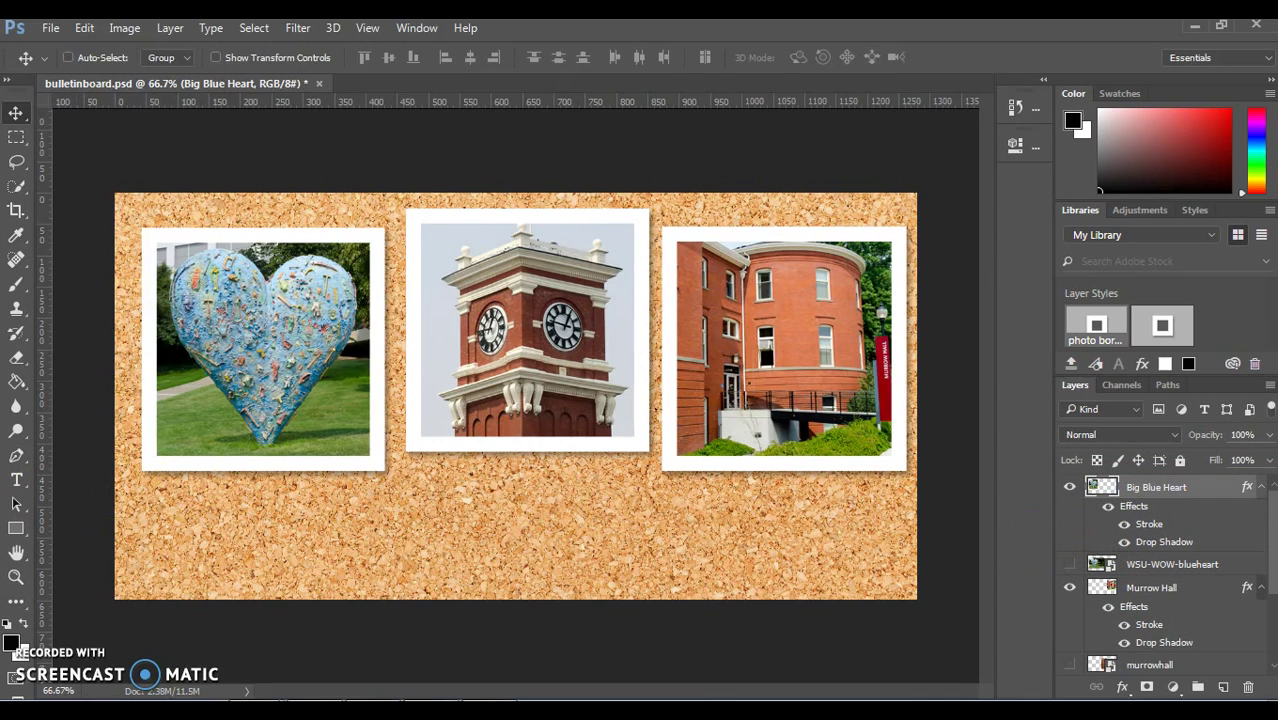
Step: Draw a rectangle bar below the clock tower photo filled dark crimson #3f0009
left_click(15, 532)
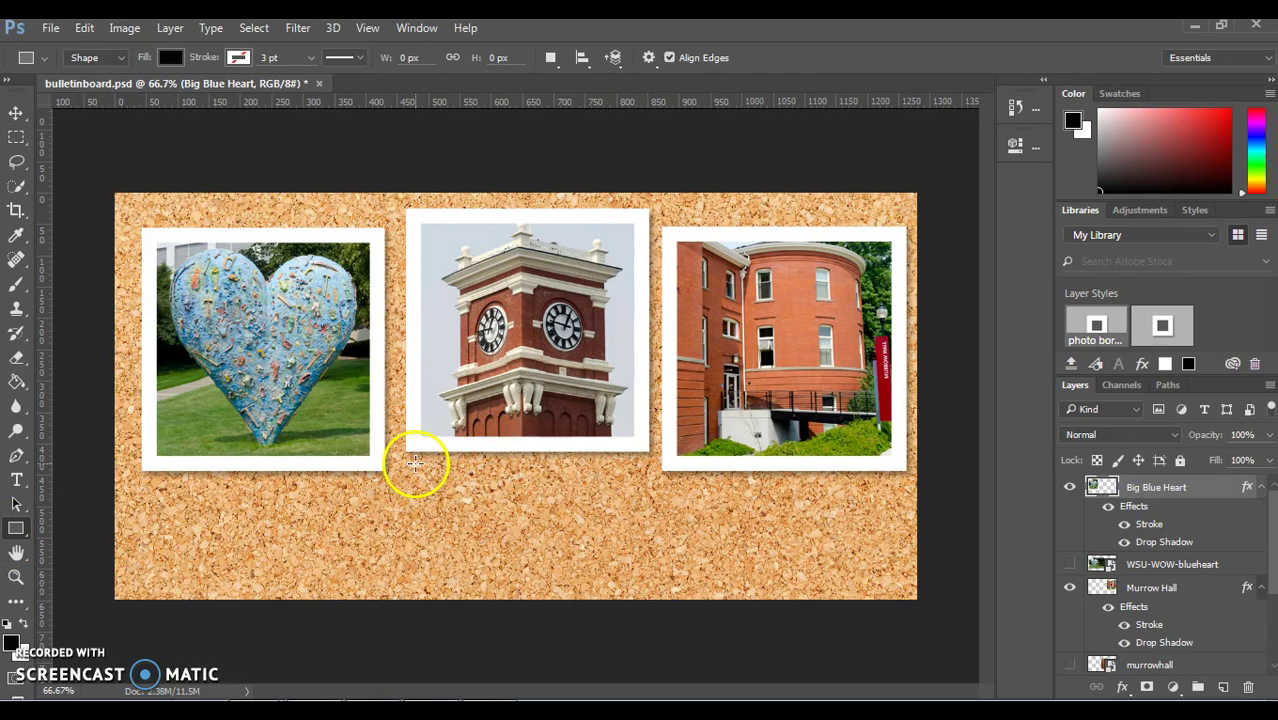
left_click_drag(415, 462, 634, 500)
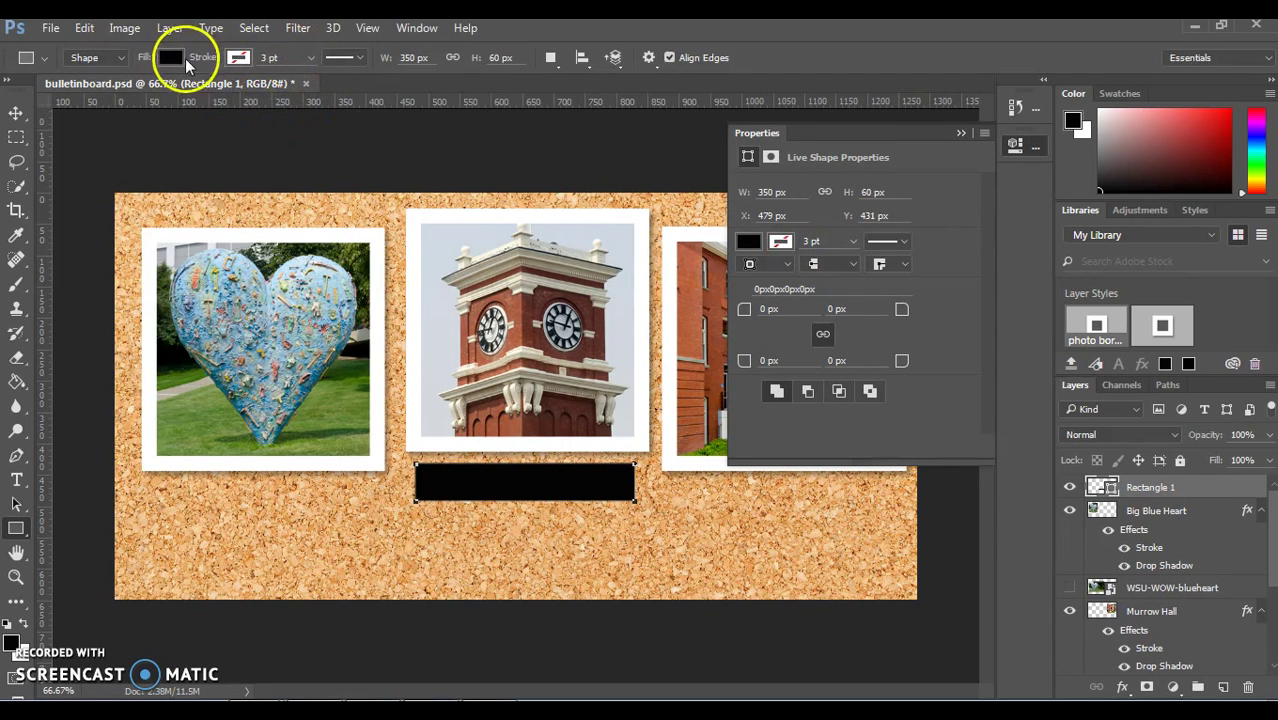
left_click(171, 57)
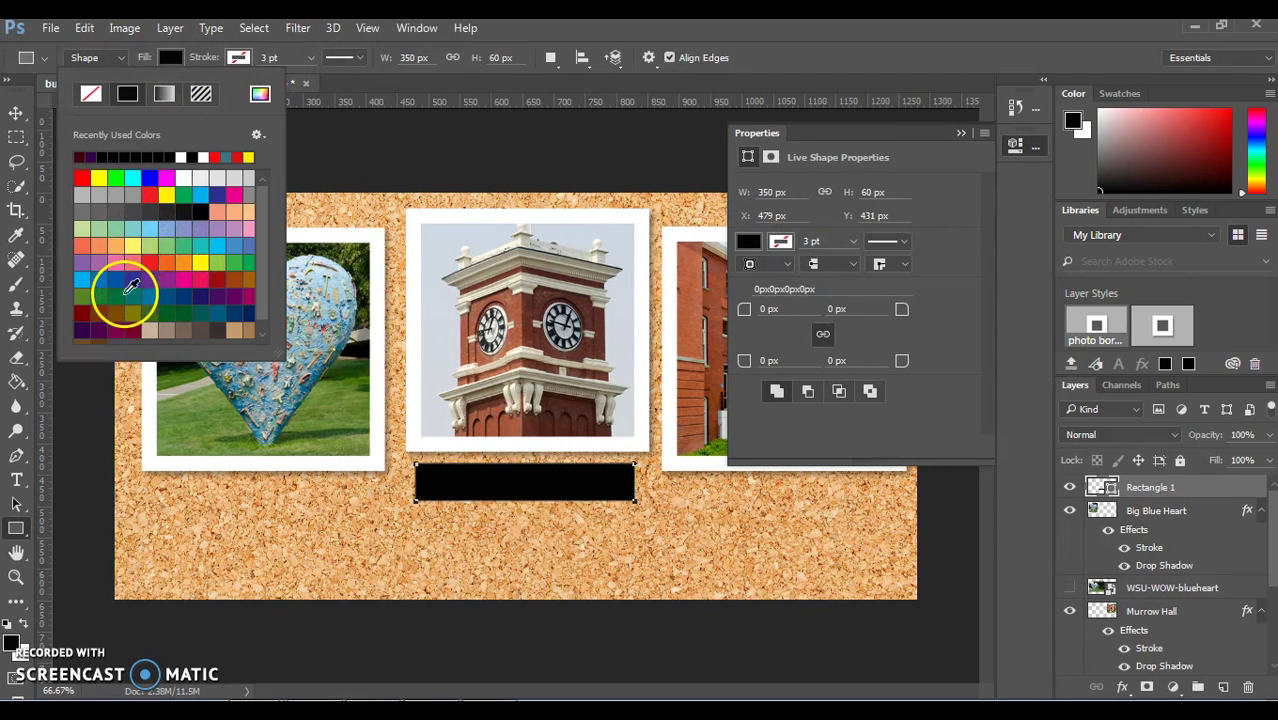
left_click(82, 331)
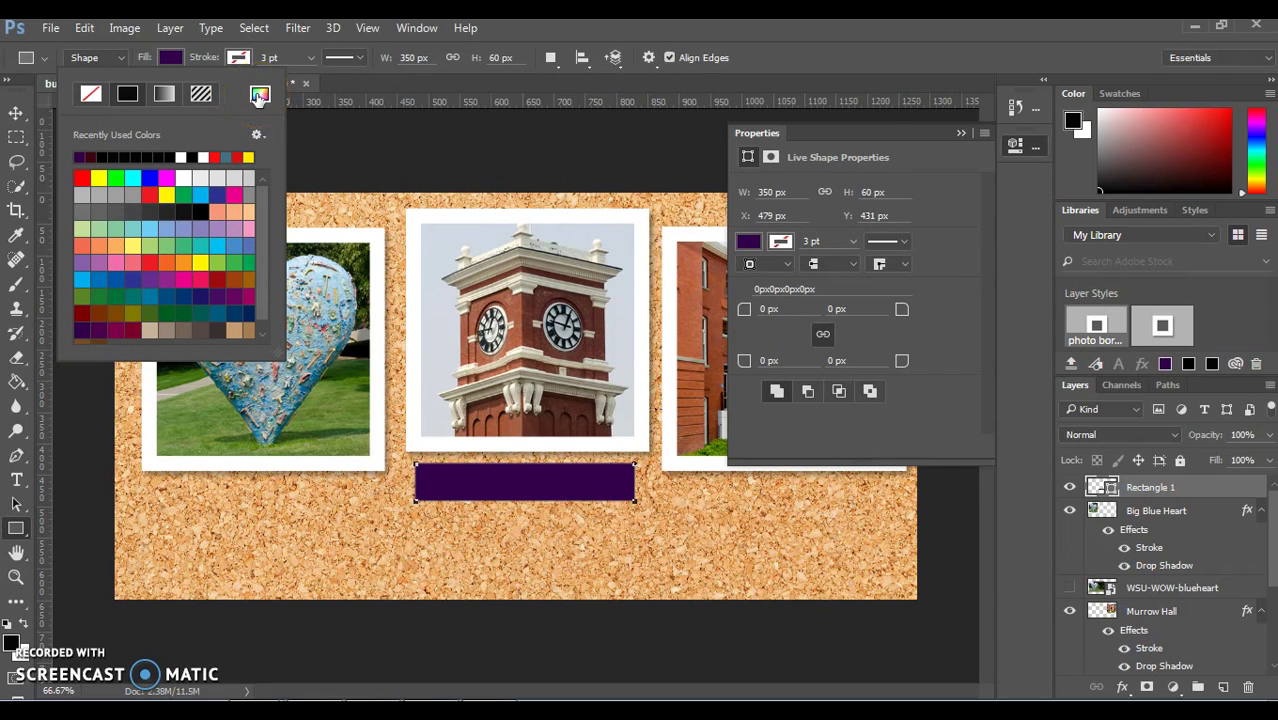
left_click(259, 95)
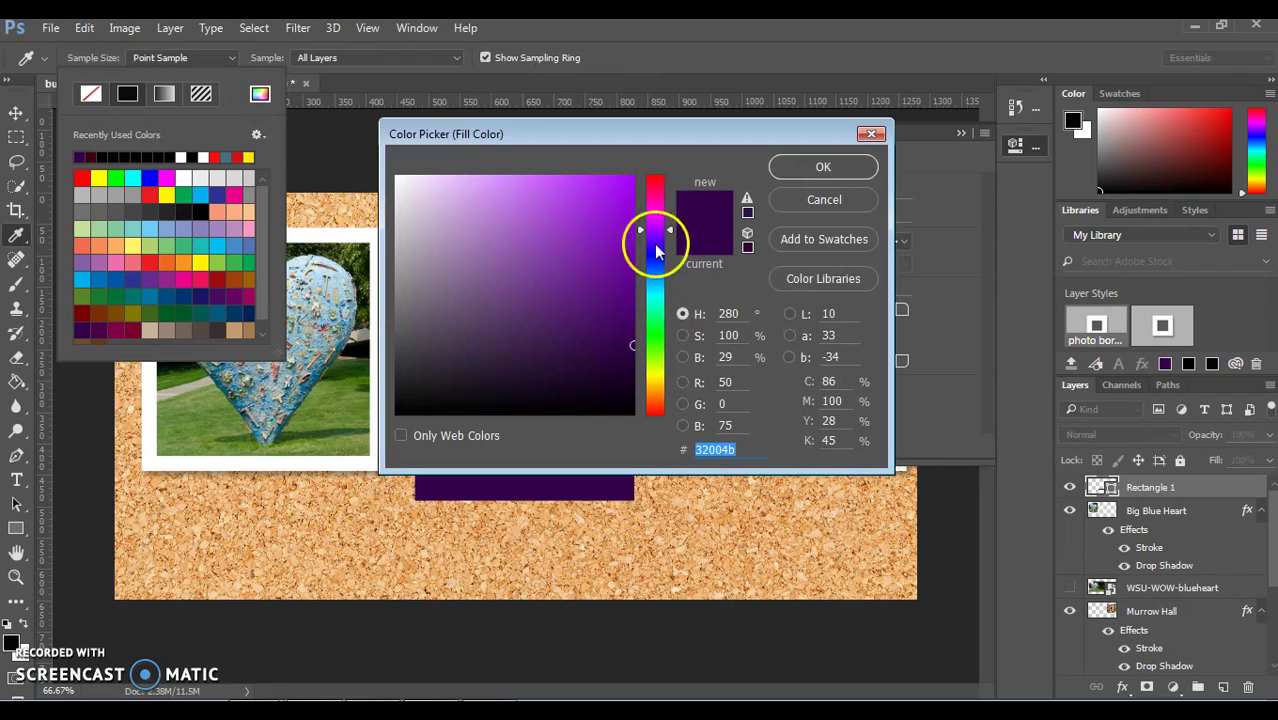
left_click_drag(668, 218, 670, 198)
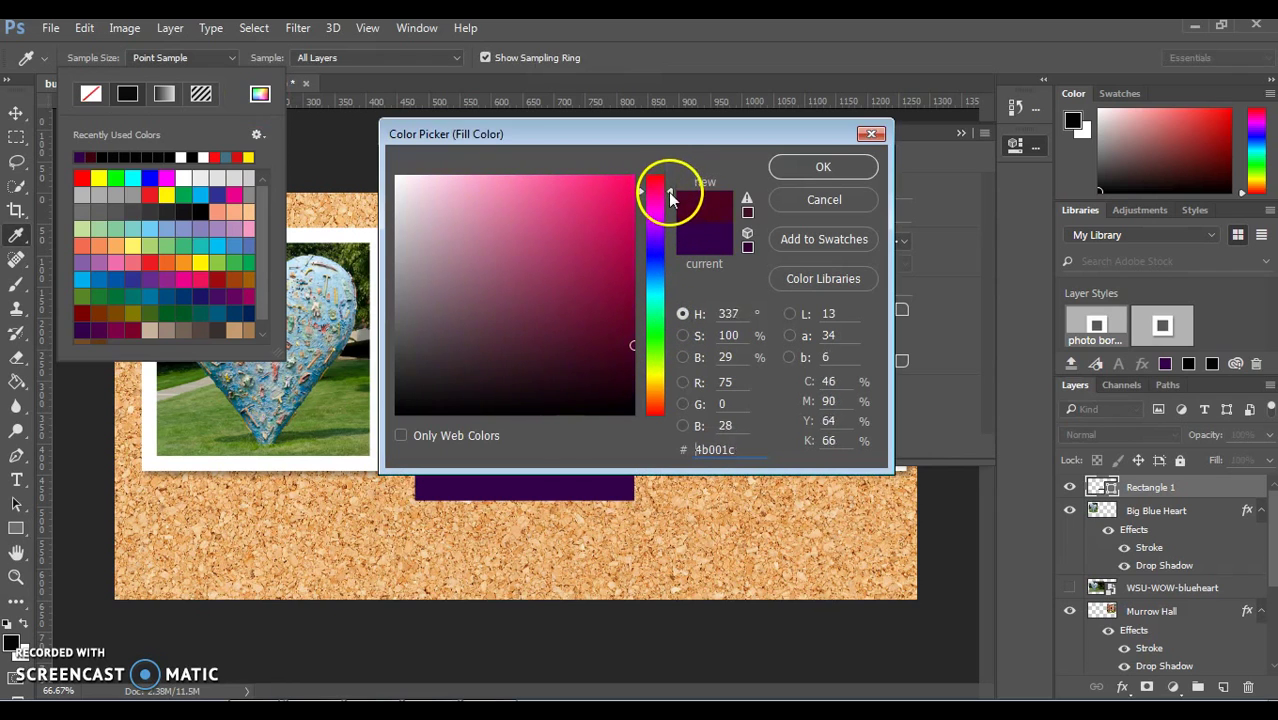
left_click(631, 361)
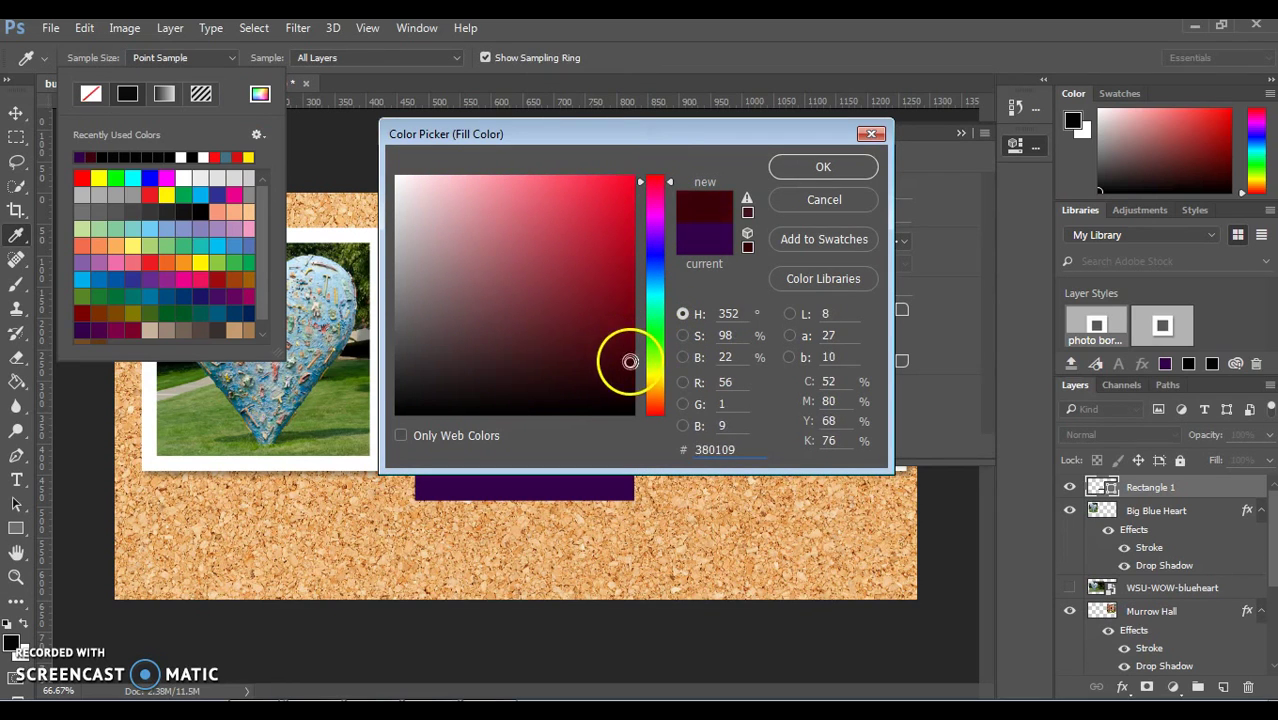
left_click_drag(632, 361, 631, 356)
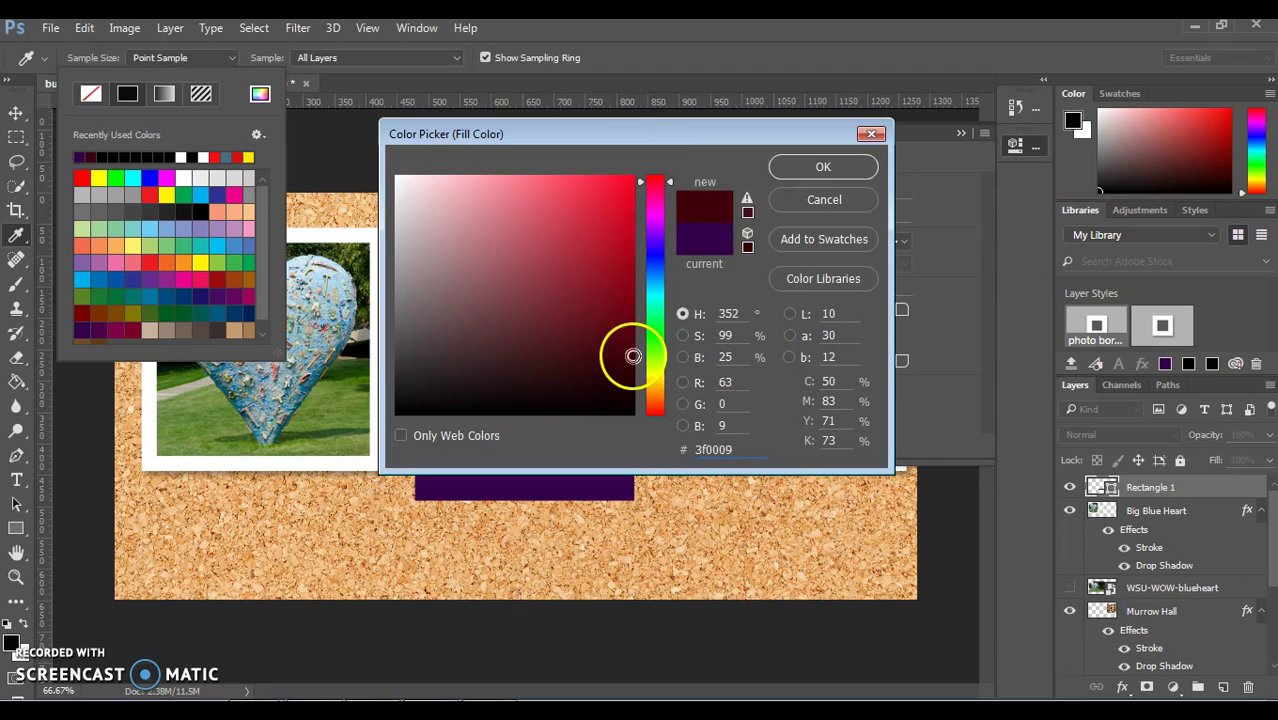
left_click(842, 168)
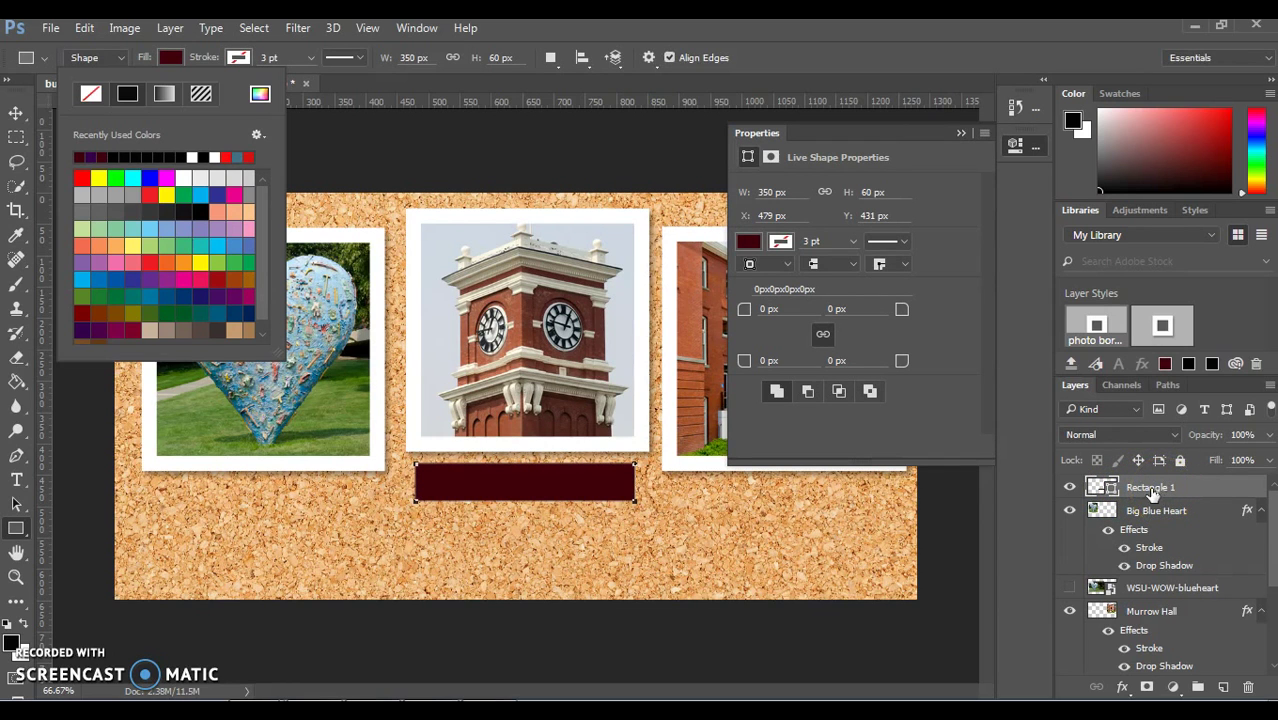
left_click(967, 134)
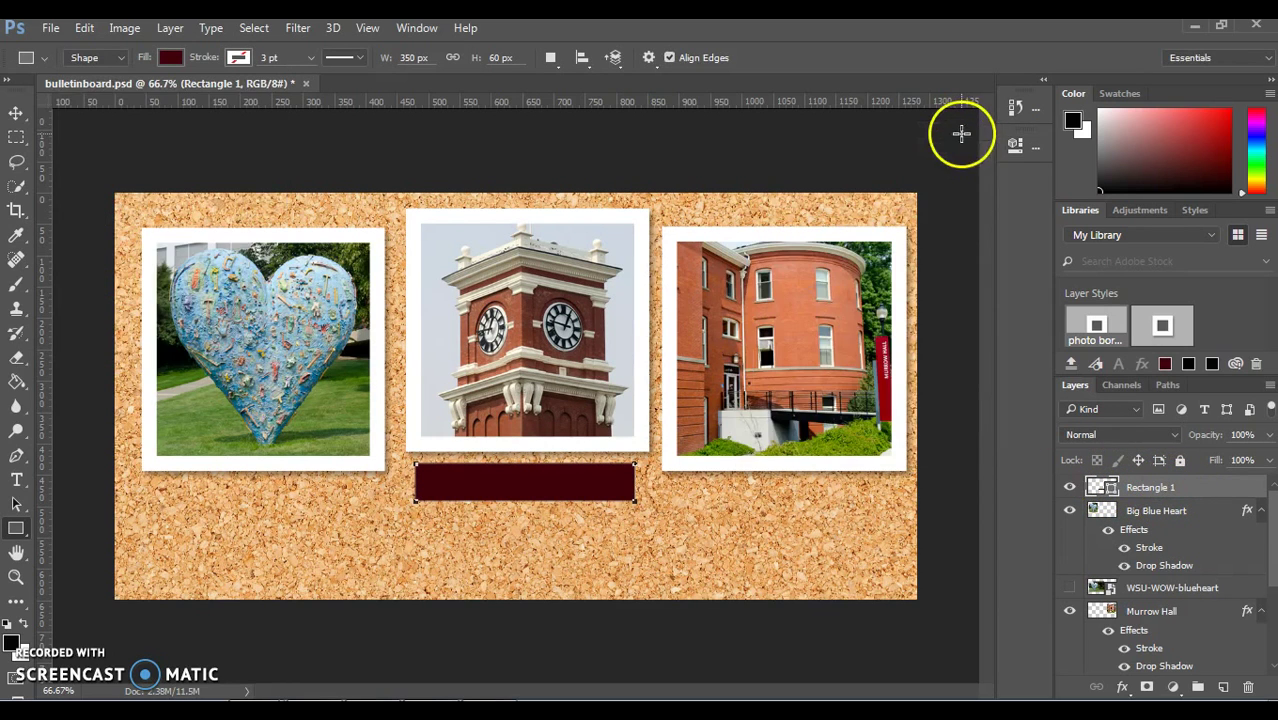
left_click(15, 115)
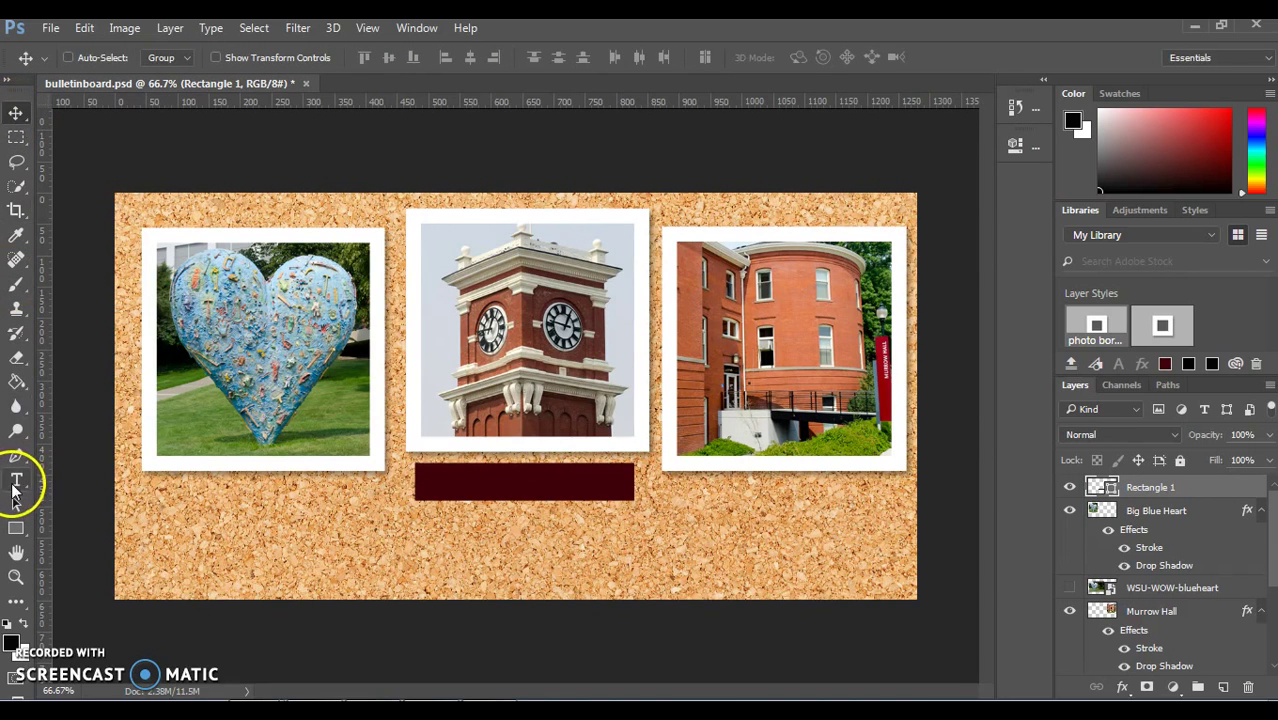
left_click(15, 482)
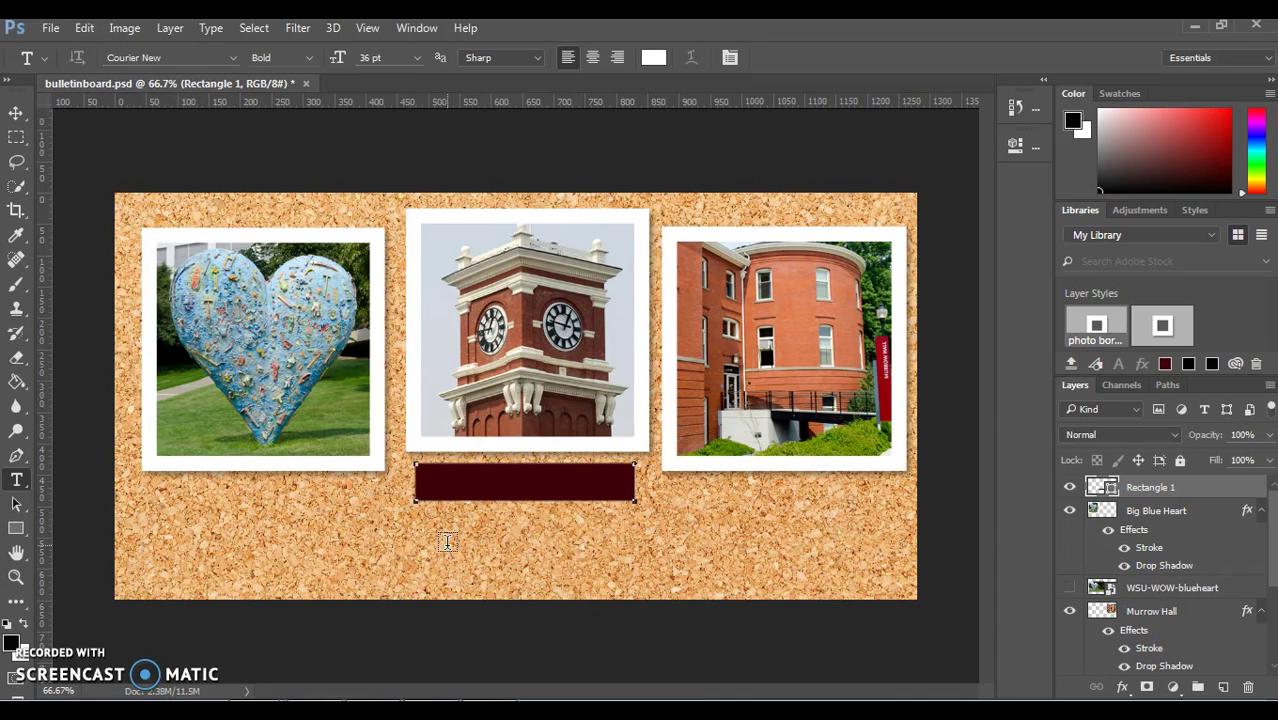
left_click(447, 542)
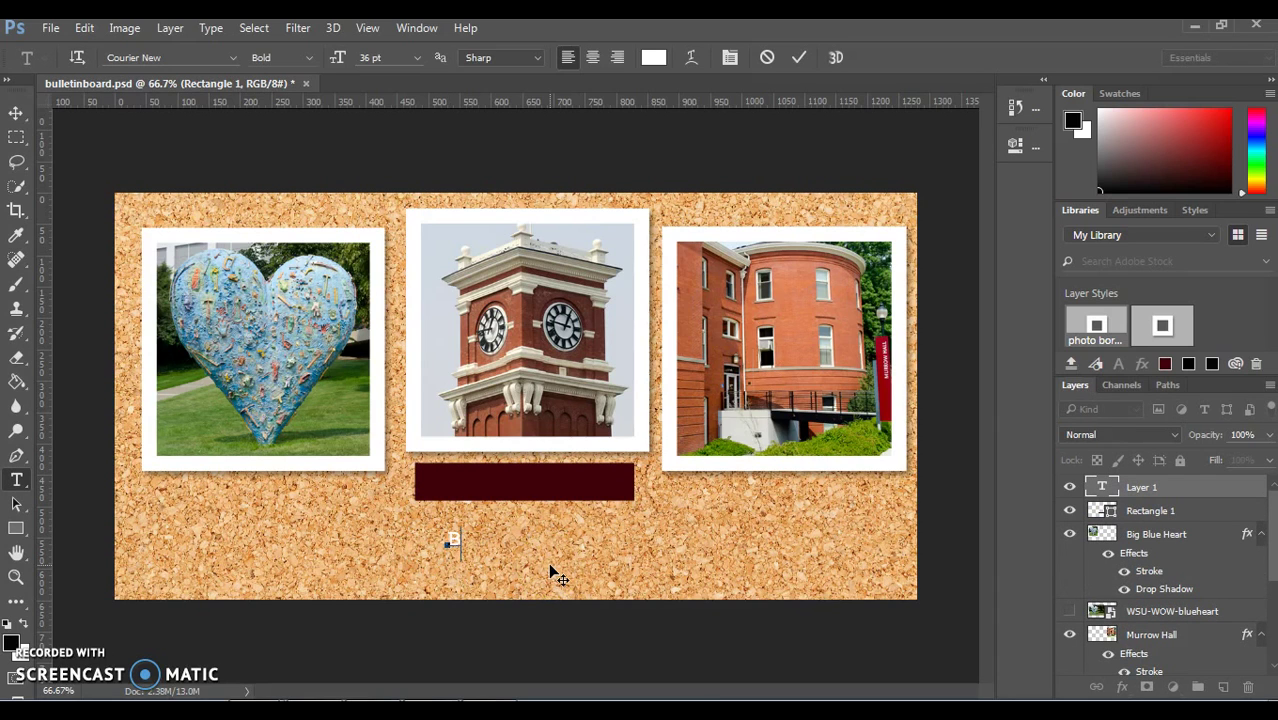
type("Bryan Hall")
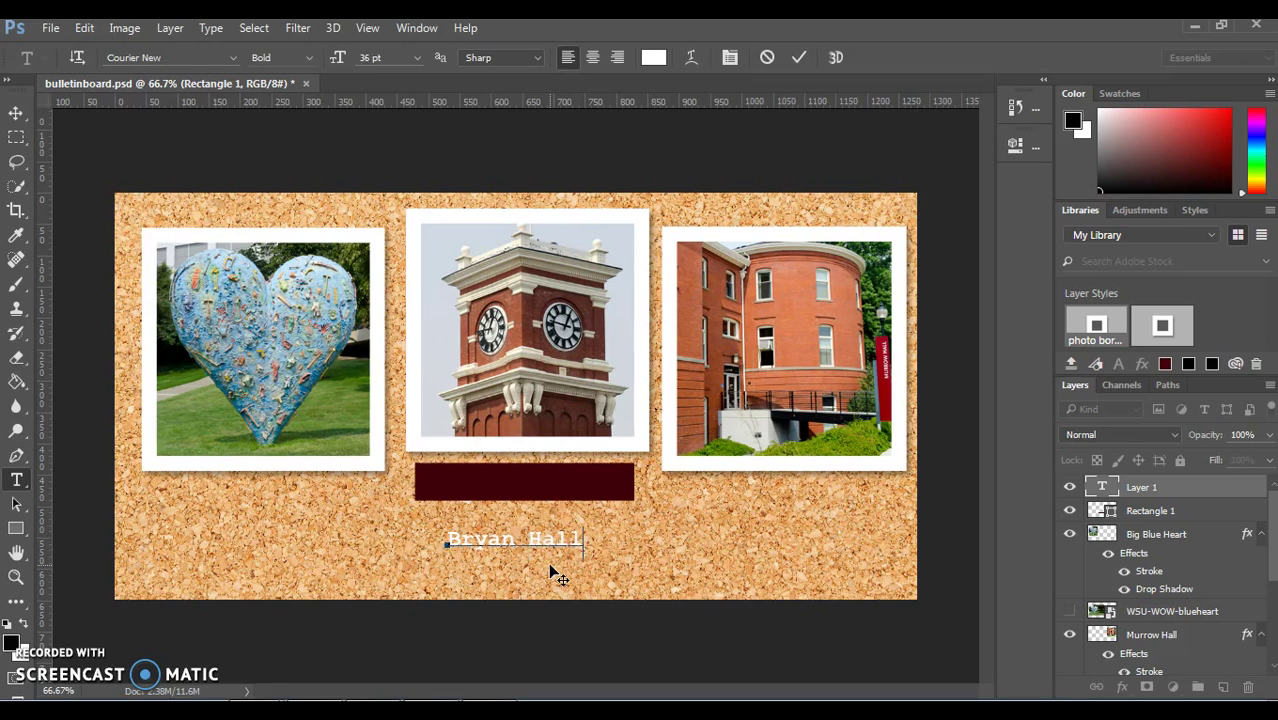
left_click(579, 538)
left_click(579, 538)
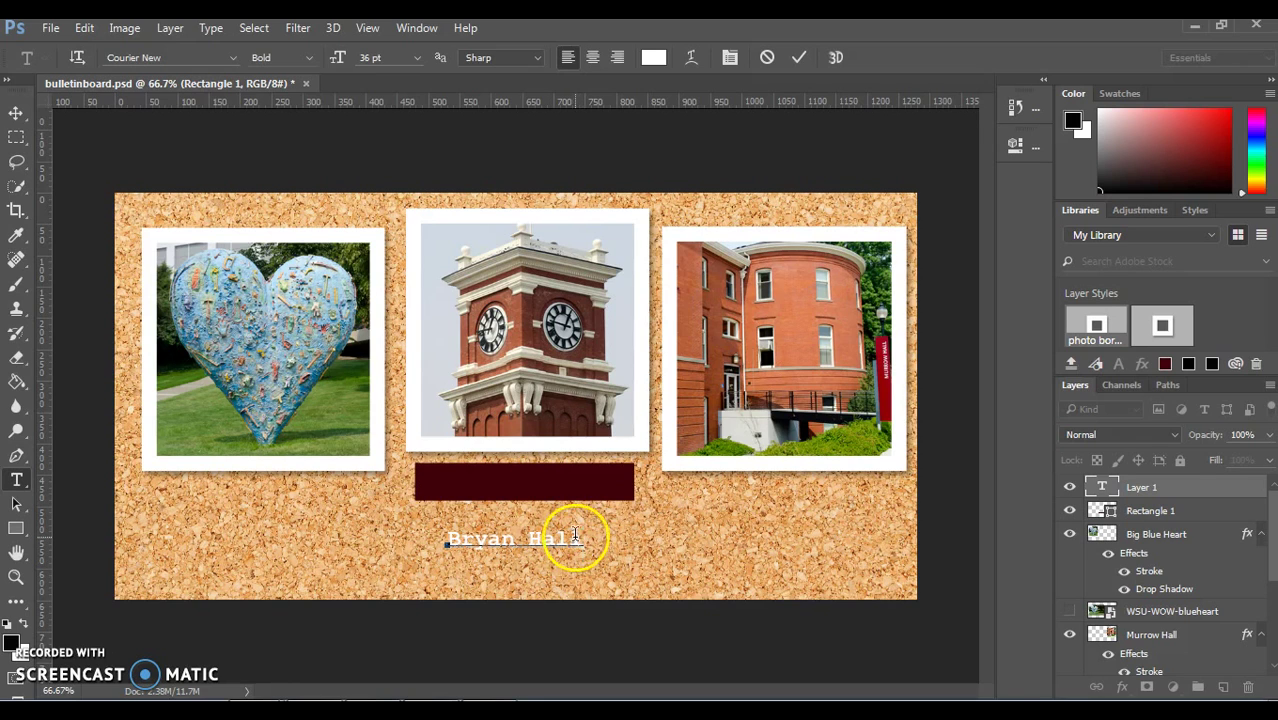
Step: Set the Bryan Hall text size to 34 pt
left_click_drag(579, 538, 414, 543)
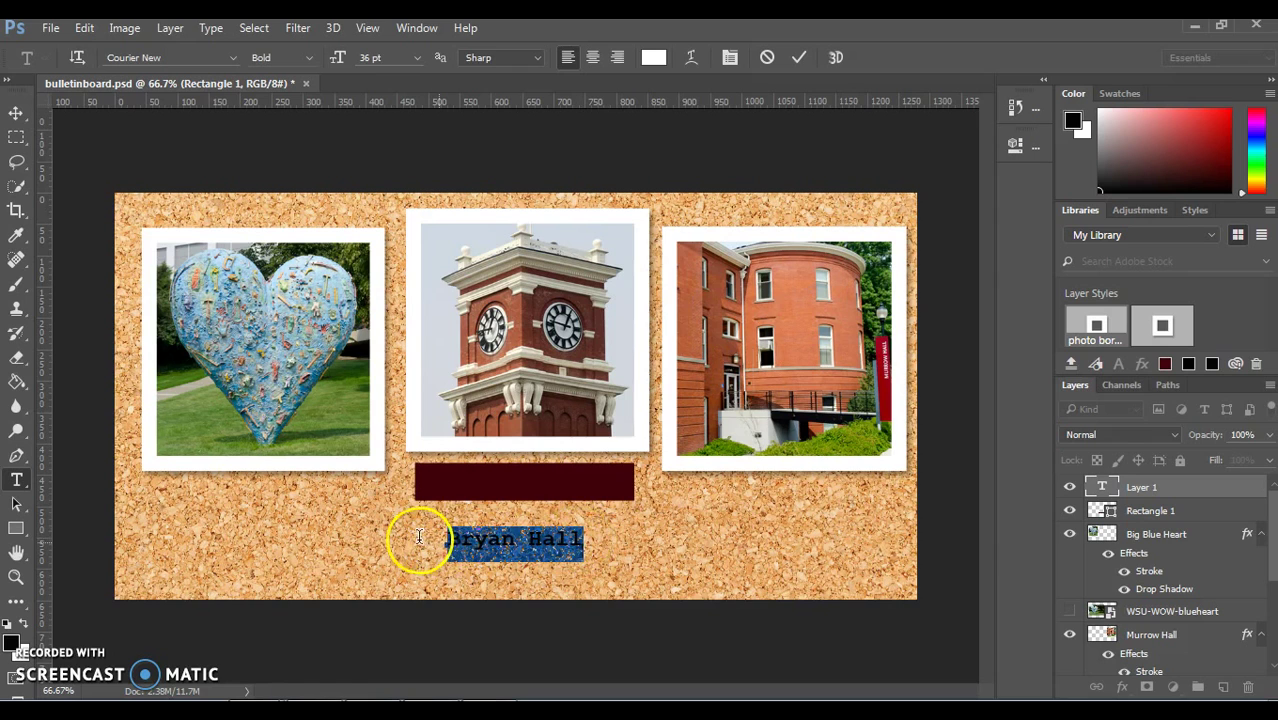
left_click(414, 62)
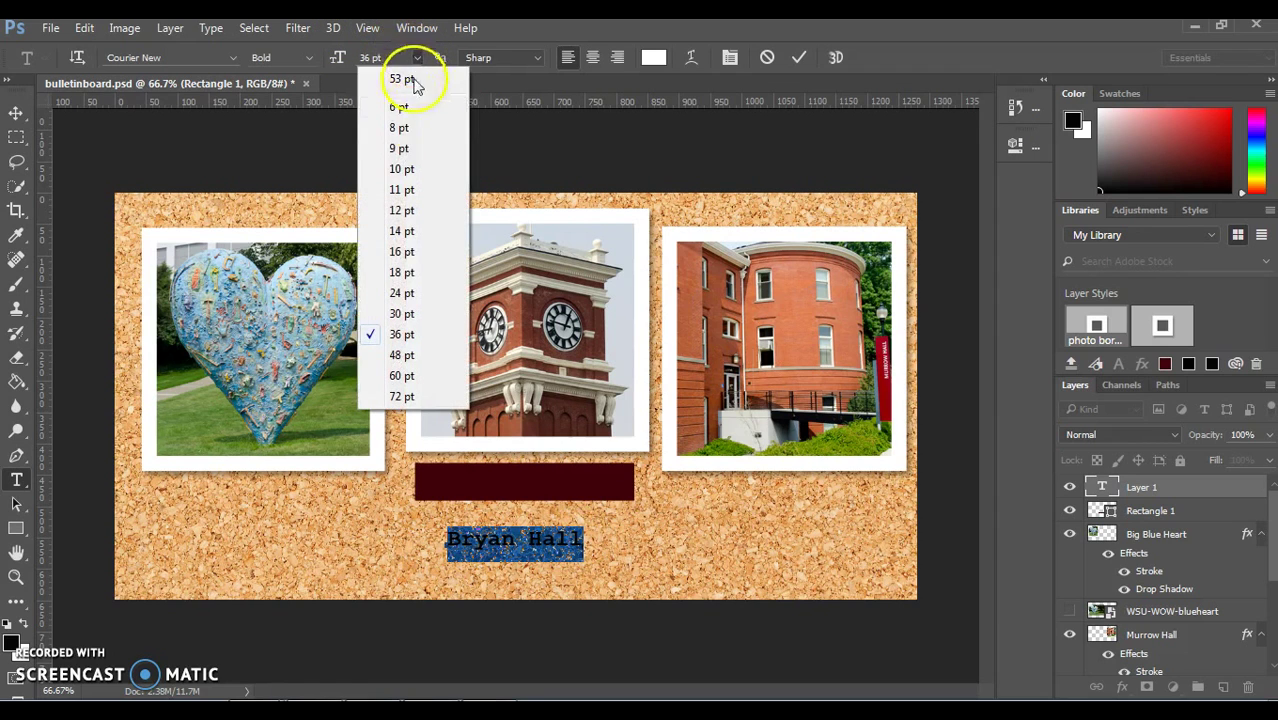
left_click(405, 310)
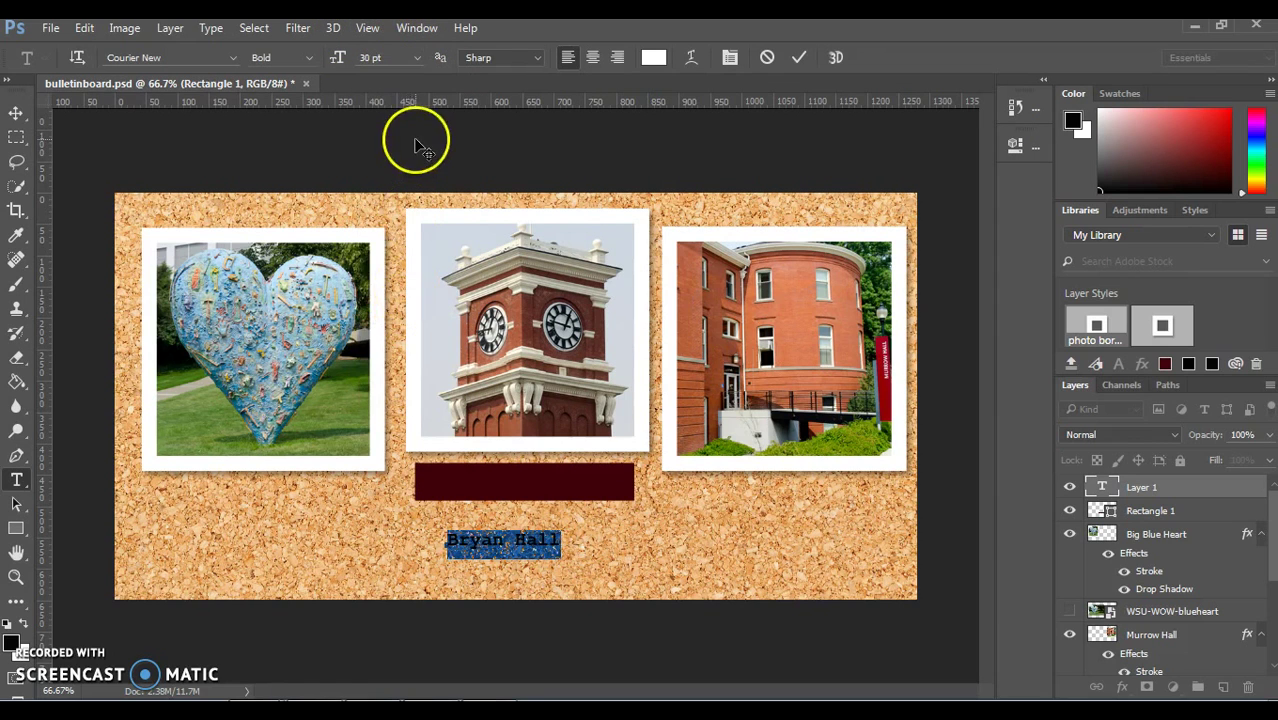
left_click(352, 58)
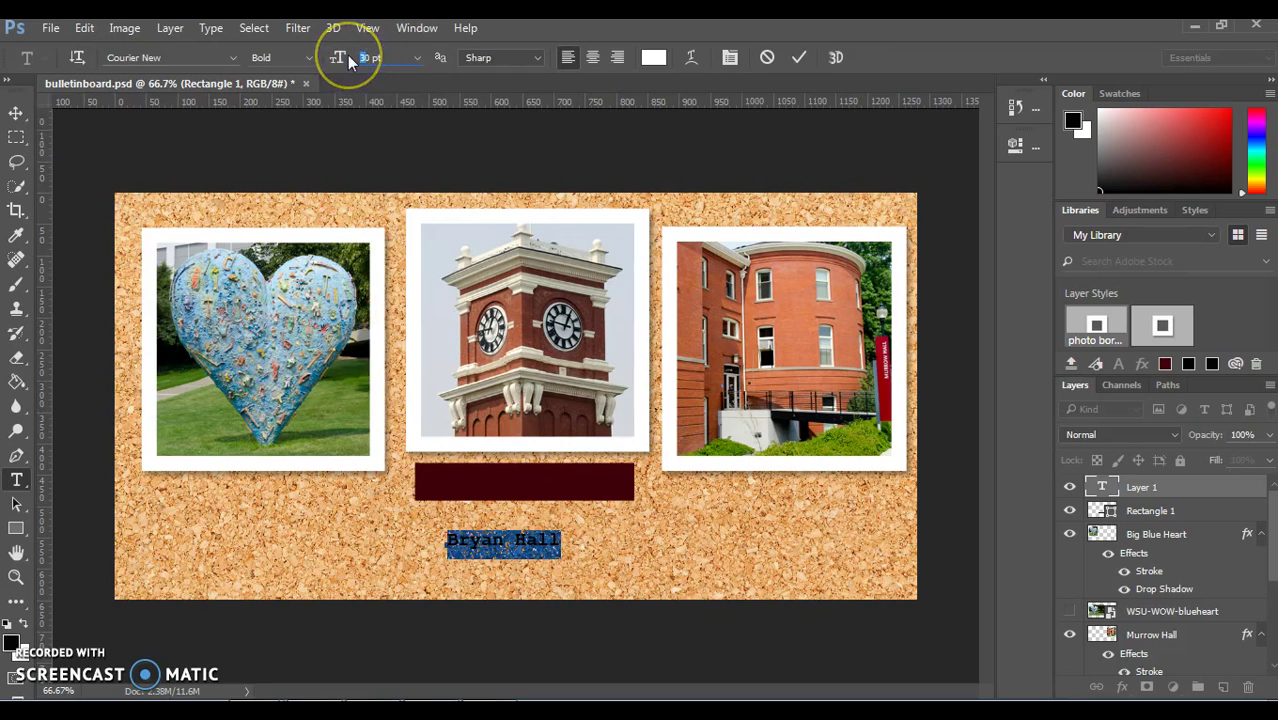
double_click(350, 58)
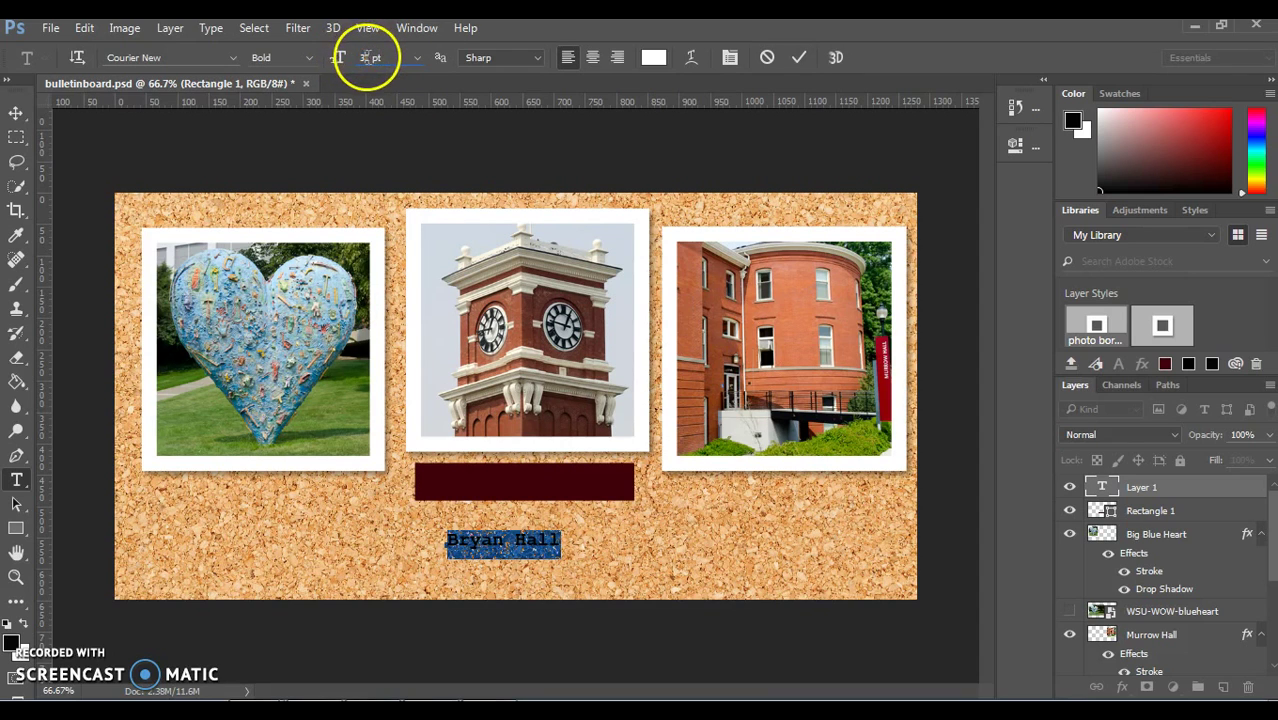
type("34")
key("Return")
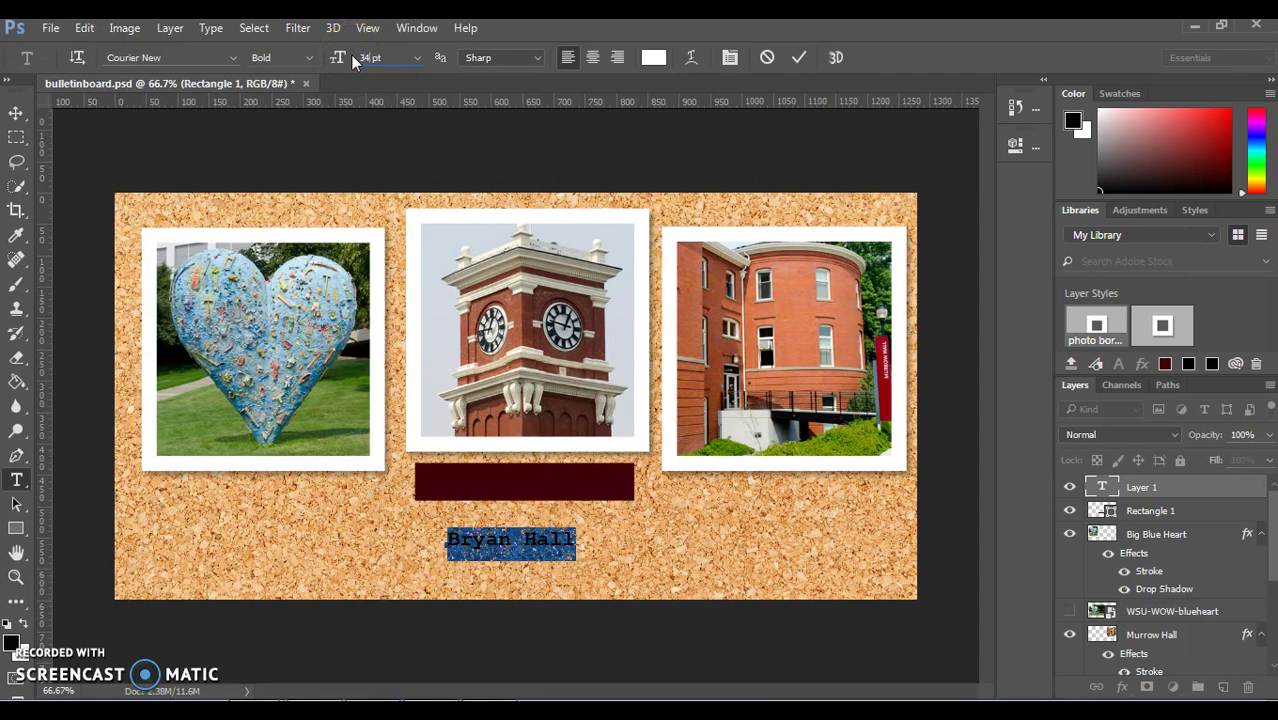
Step: Keep Courier New as the label font and make the text pure white
left_click(231, 57)
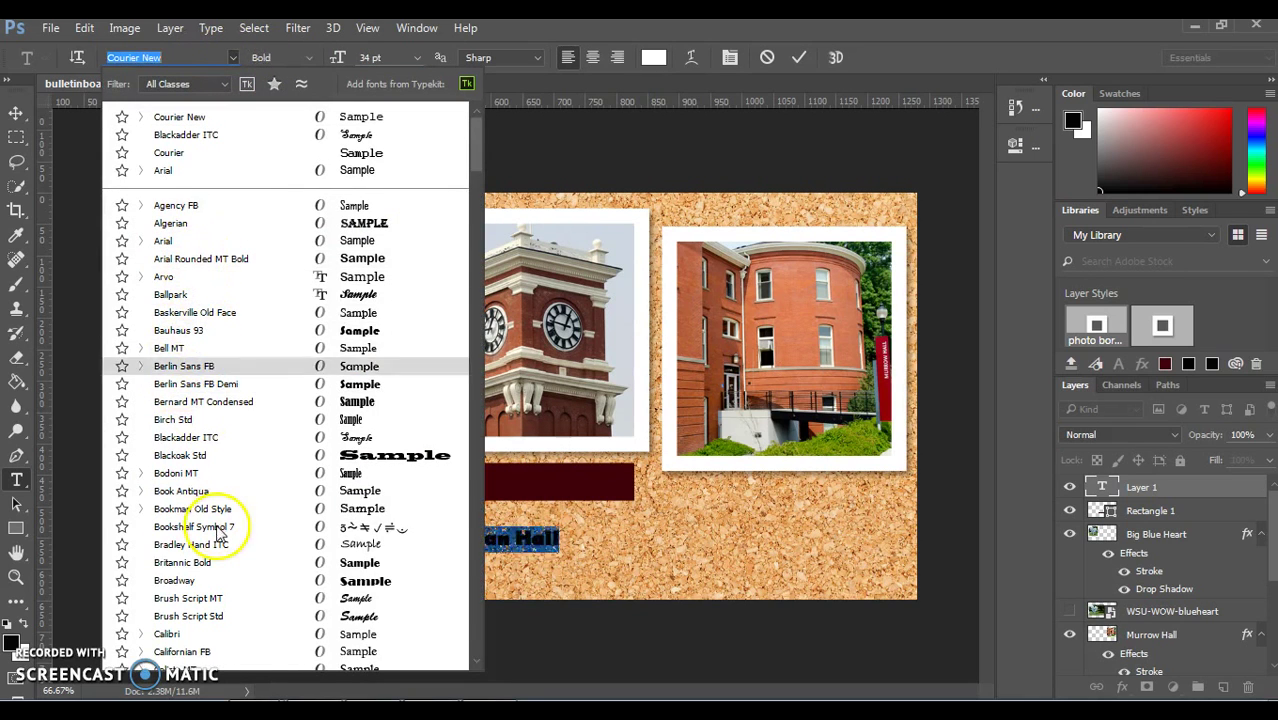
left_click(190, 121)
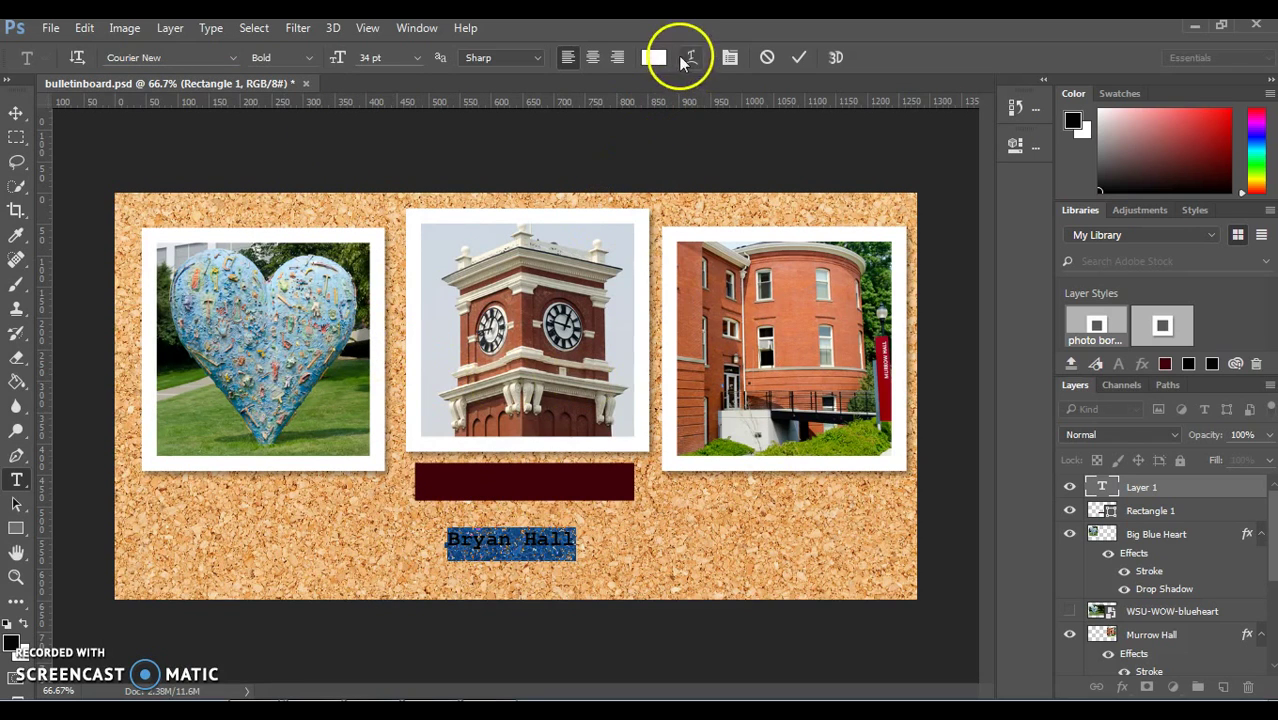
left_click(654, 57)
left_click(408, 183)
left_click(397, 177)
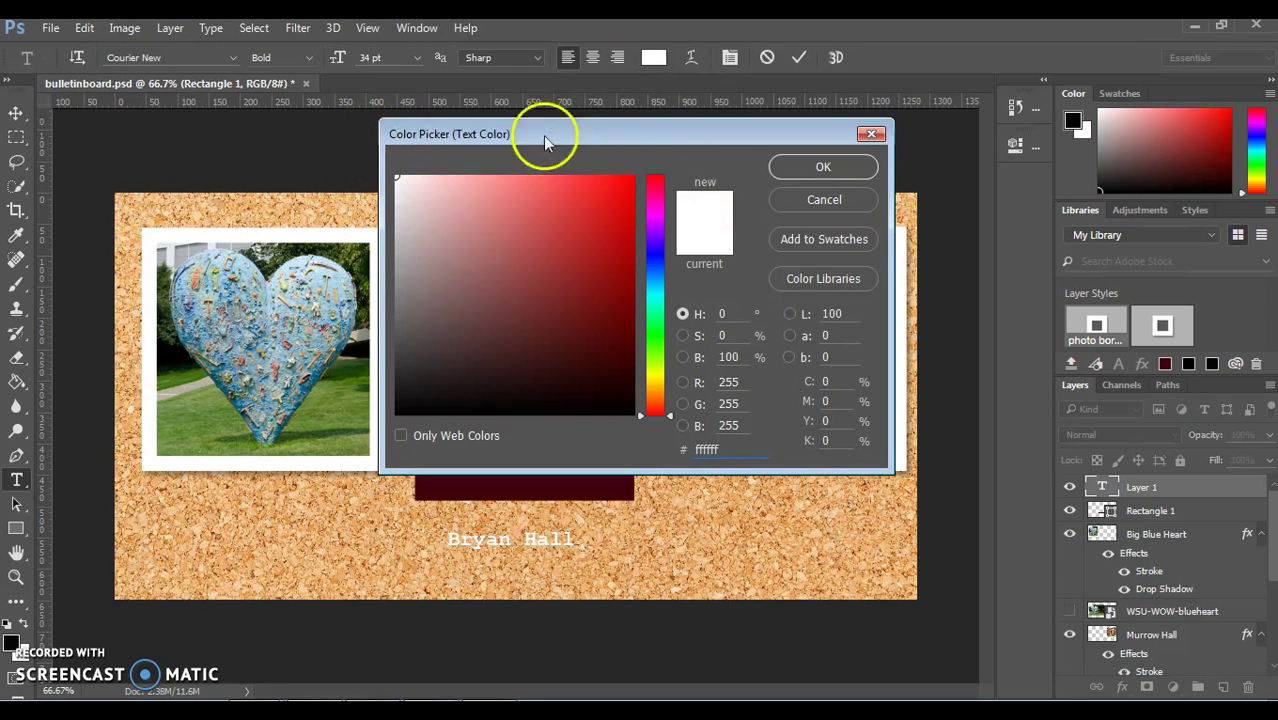
left_click(842, 168)
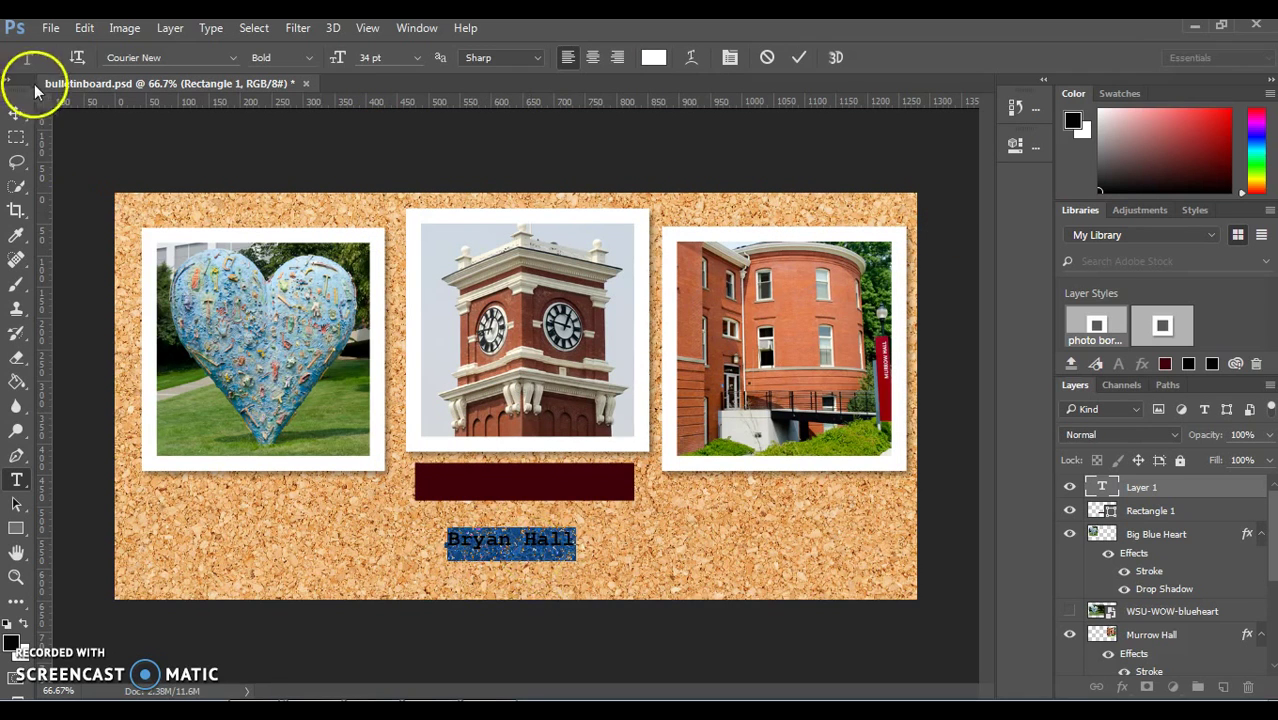
left_click(17, 113)
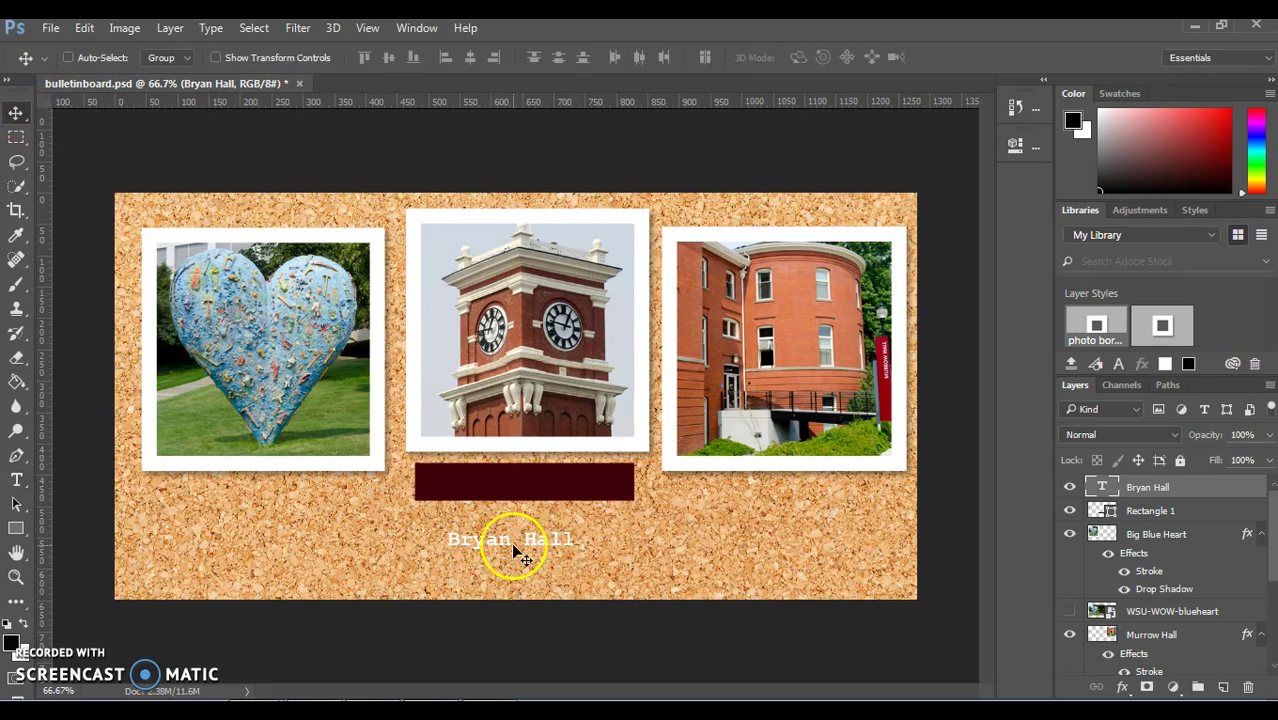
left_click_drag(508, 543, 540, 494)
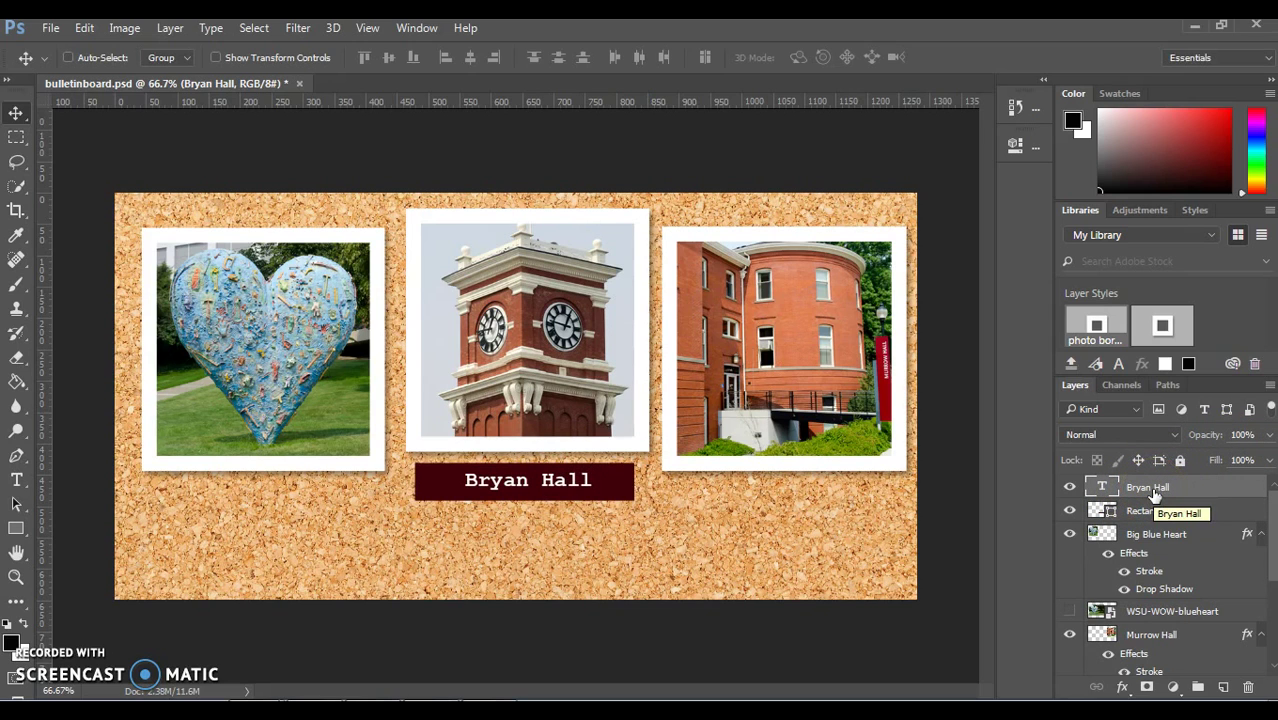
left_click(320, 695)
left_click(1158, 512, "shift")
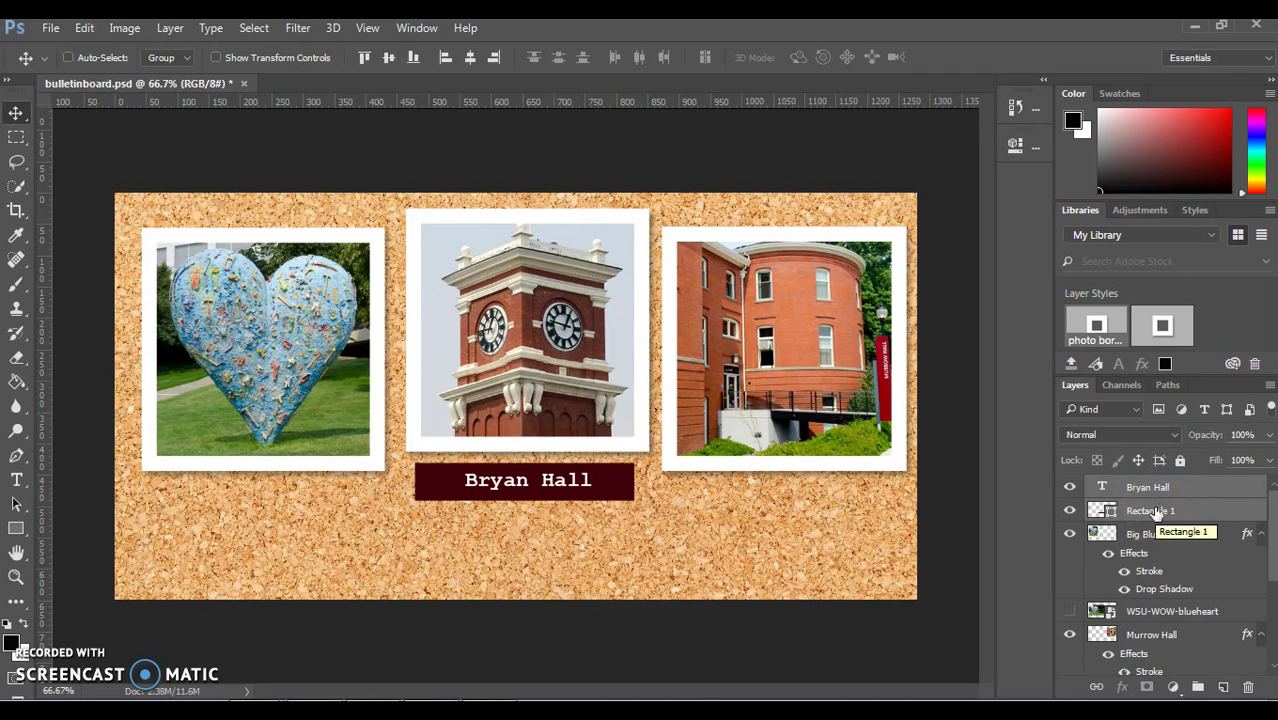
right_click(1158, 512)
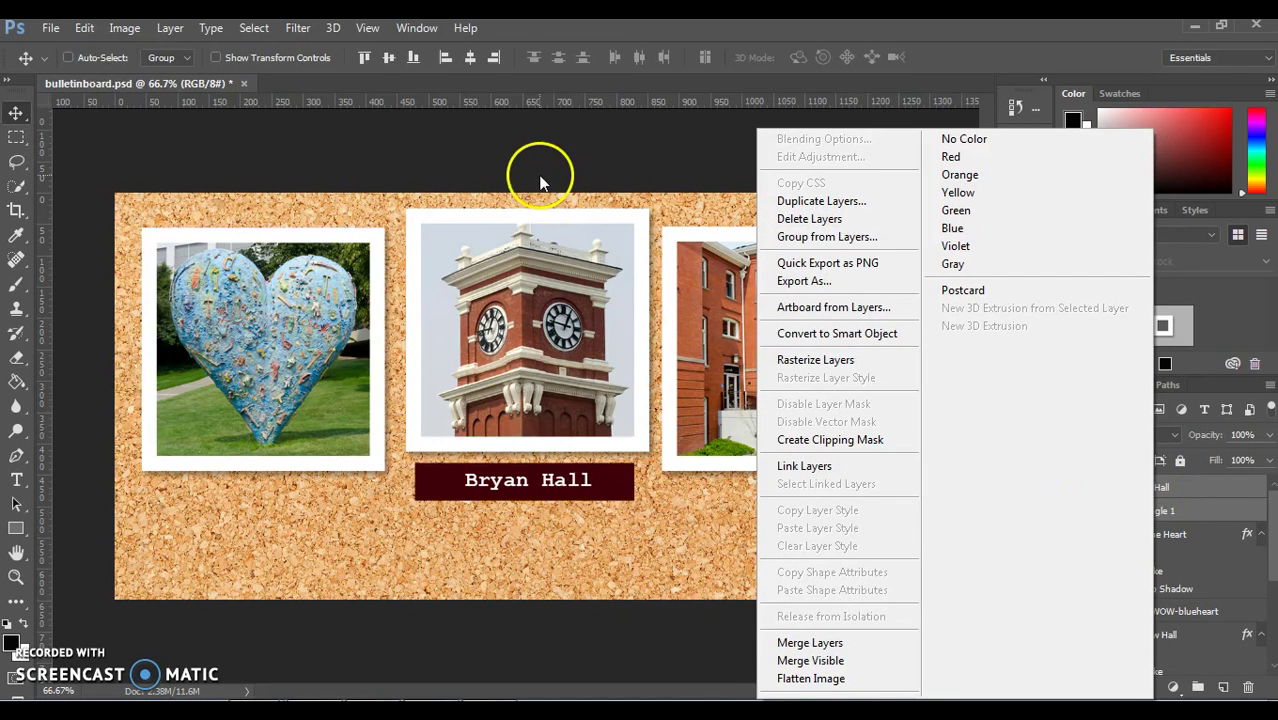
left_click(170, 29)
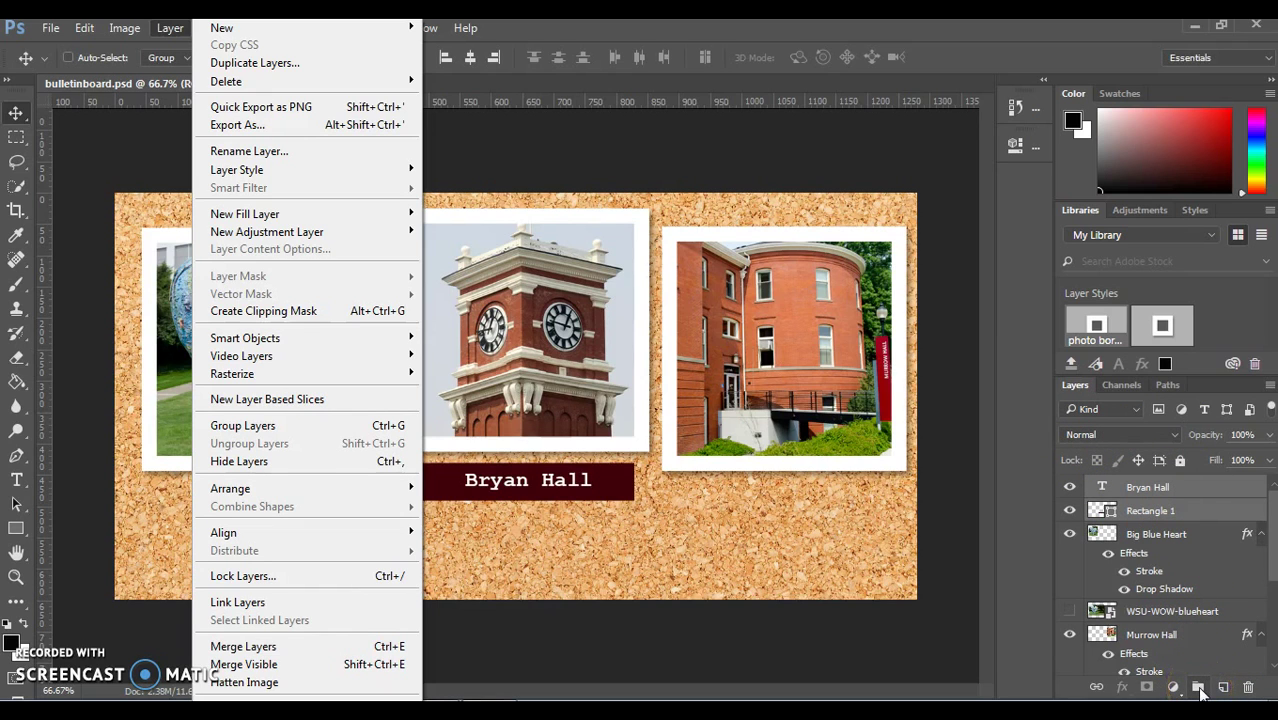
left_click(1198, 687)
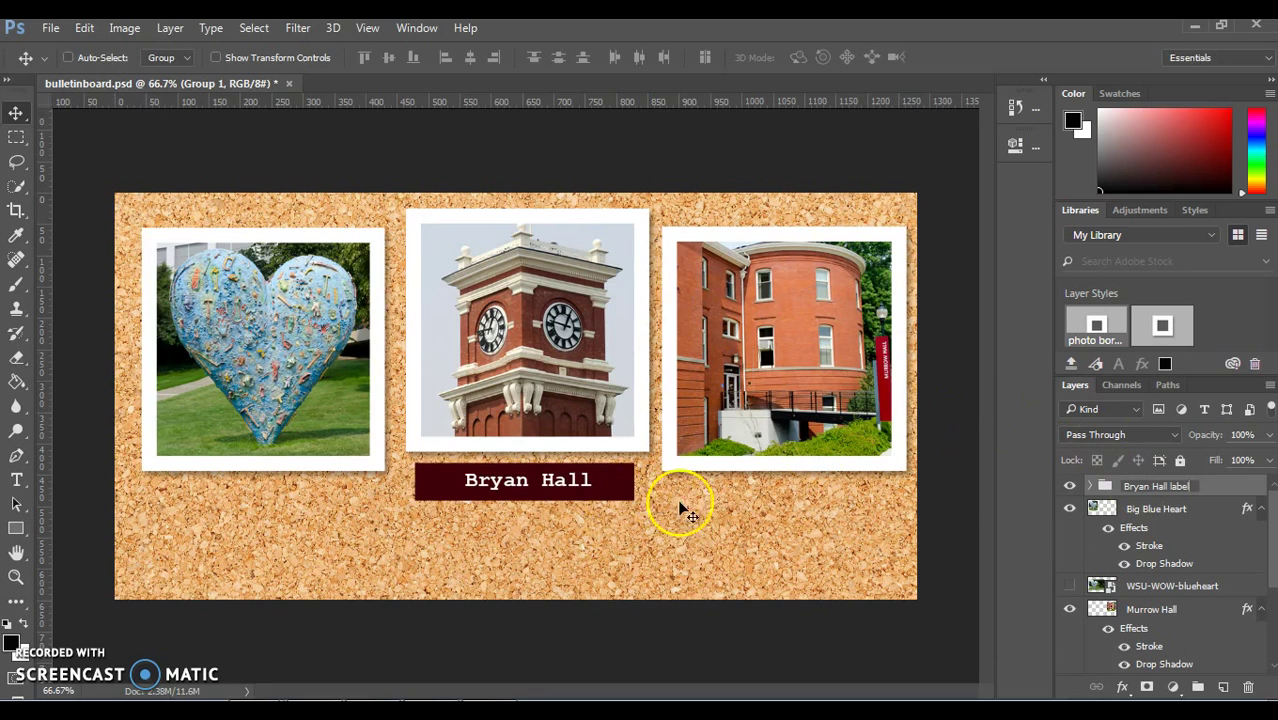
Step: Duplicate the Bryan Hall label group, naming the copy 'Murrow Hall label'
left_click(1213, 490)
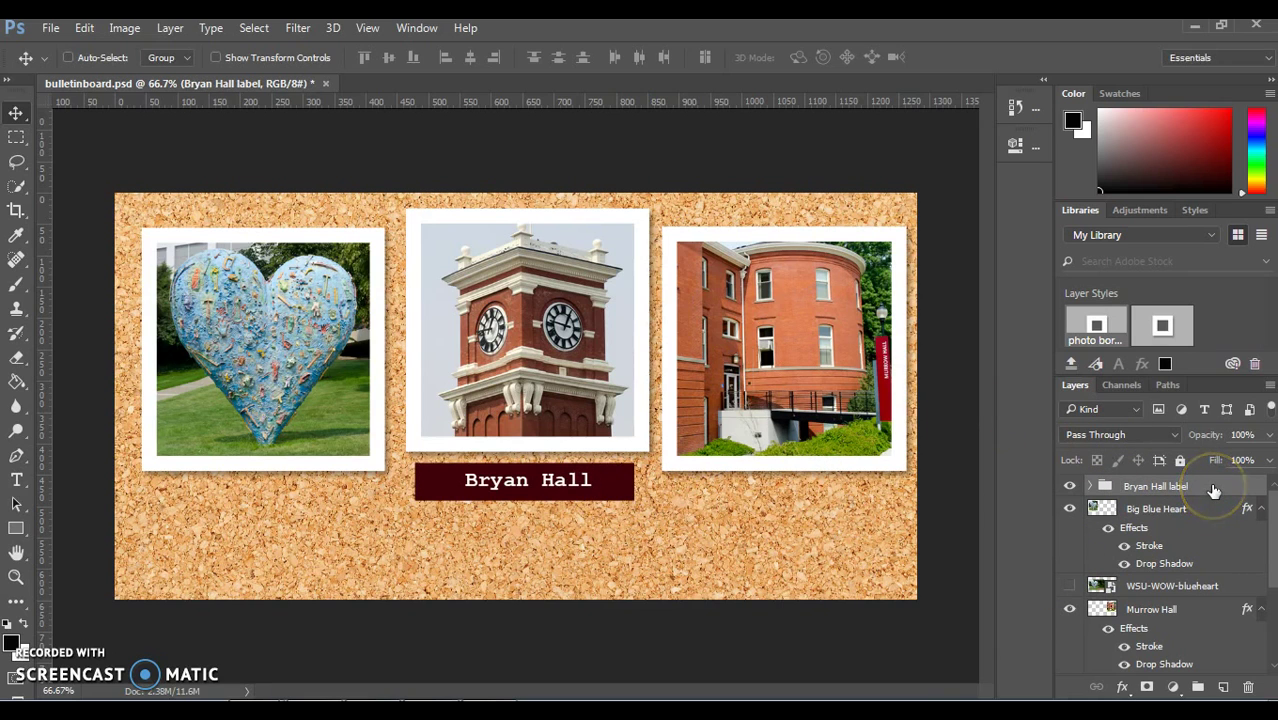
right_click(1213, 490)
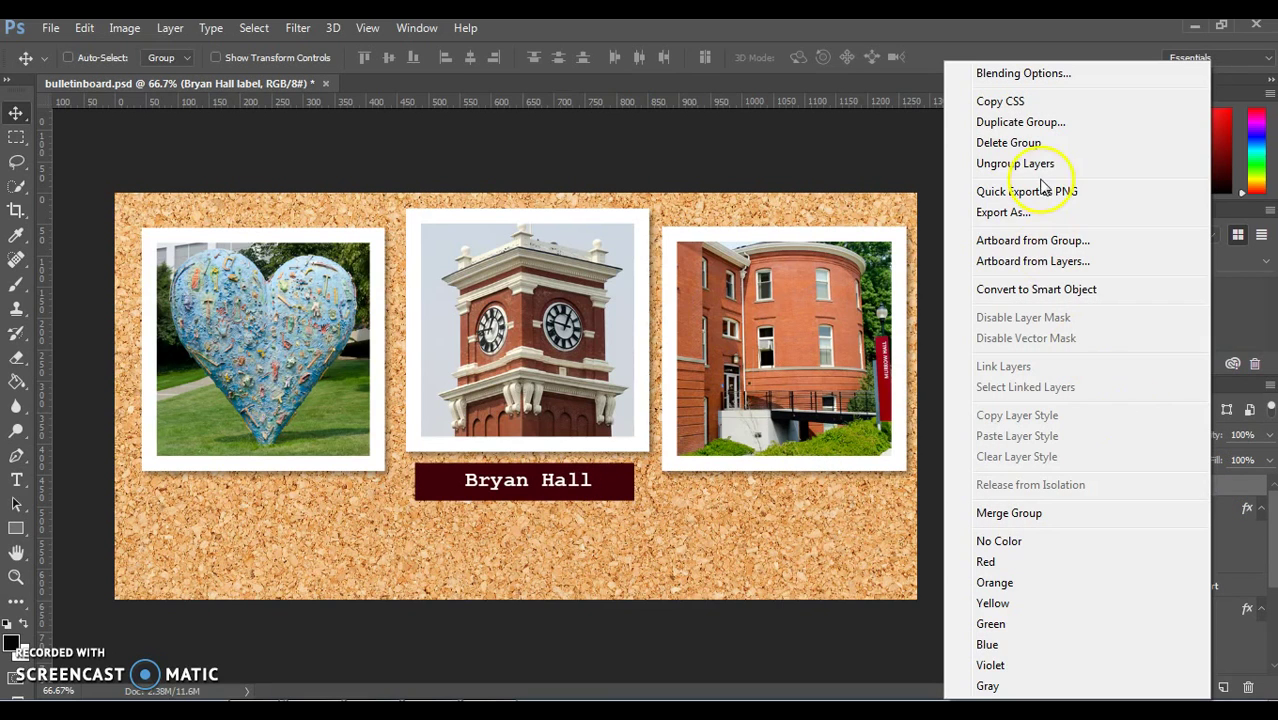
left_click(1020, 122)
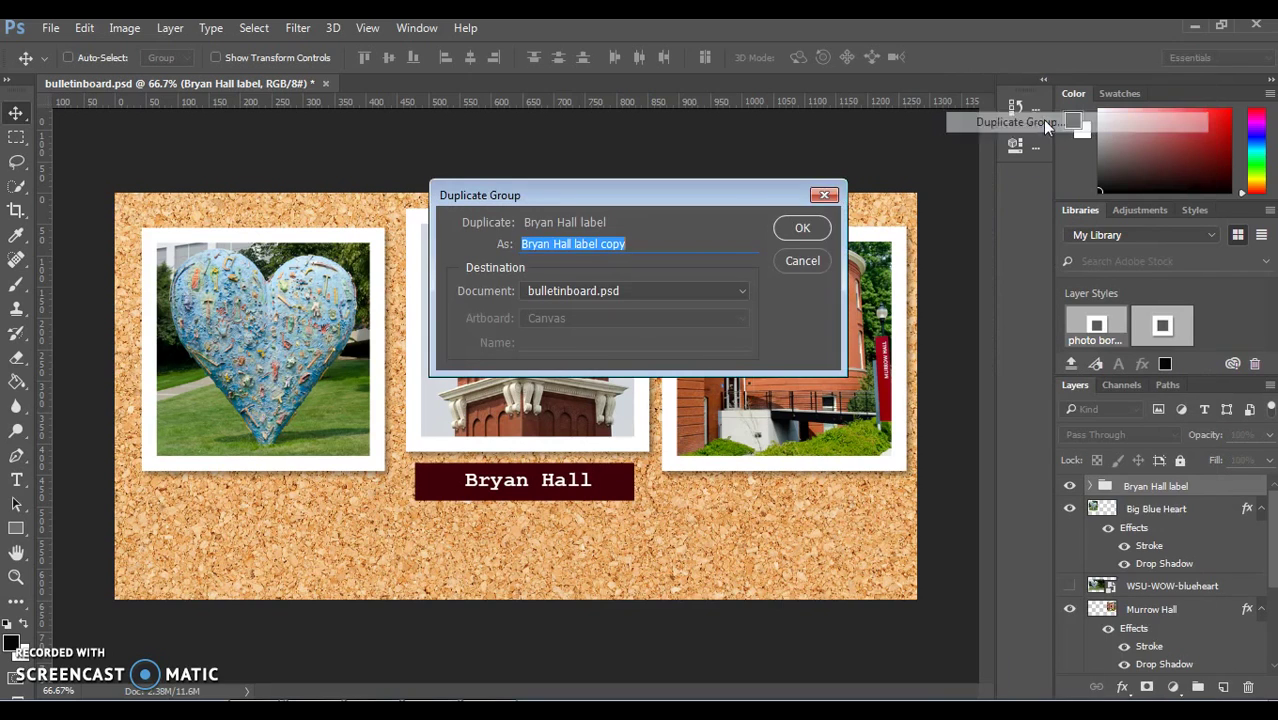
left_click(562, 243)
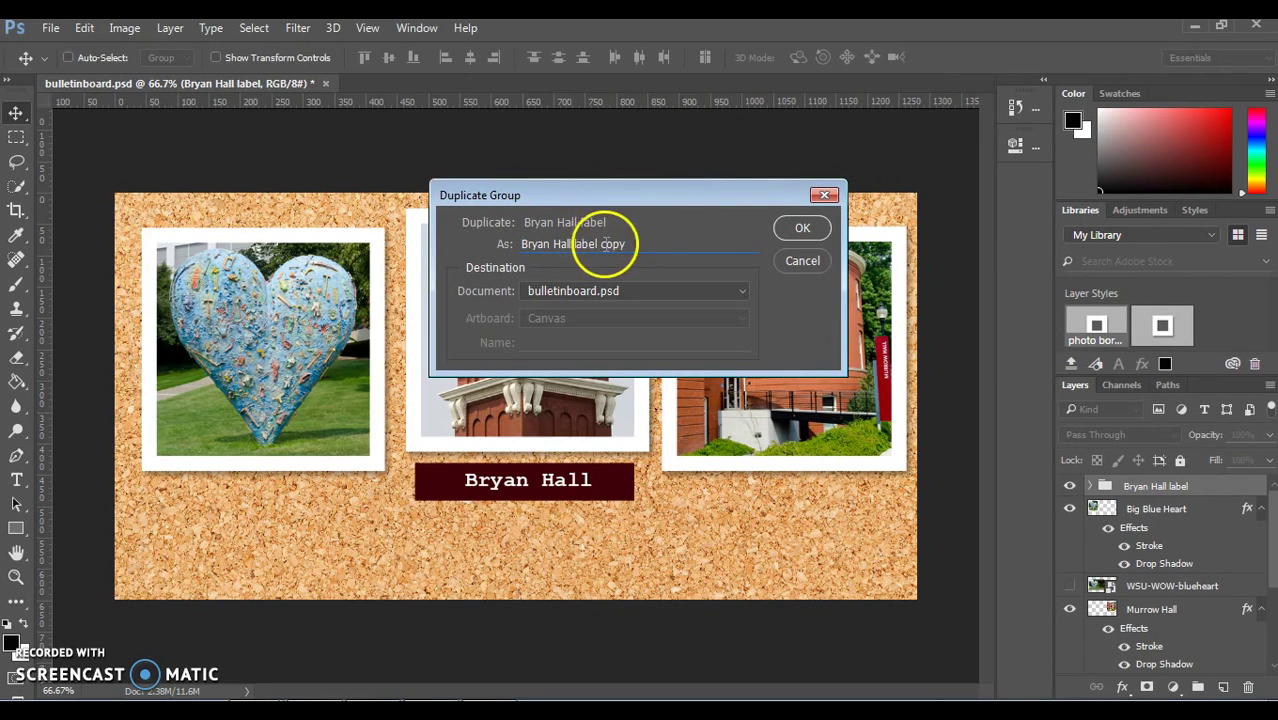
left_click_drag(630, 243, 506, 228)
type("Mu")
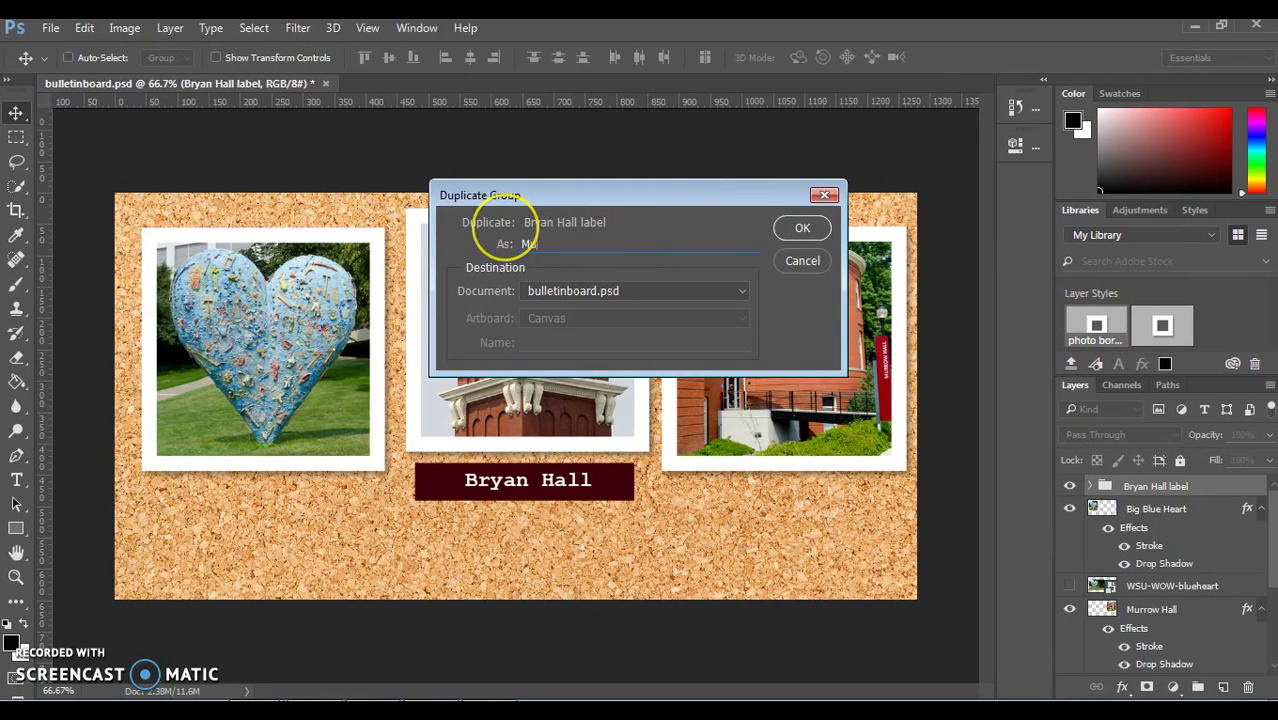
type("rrow Hall label")
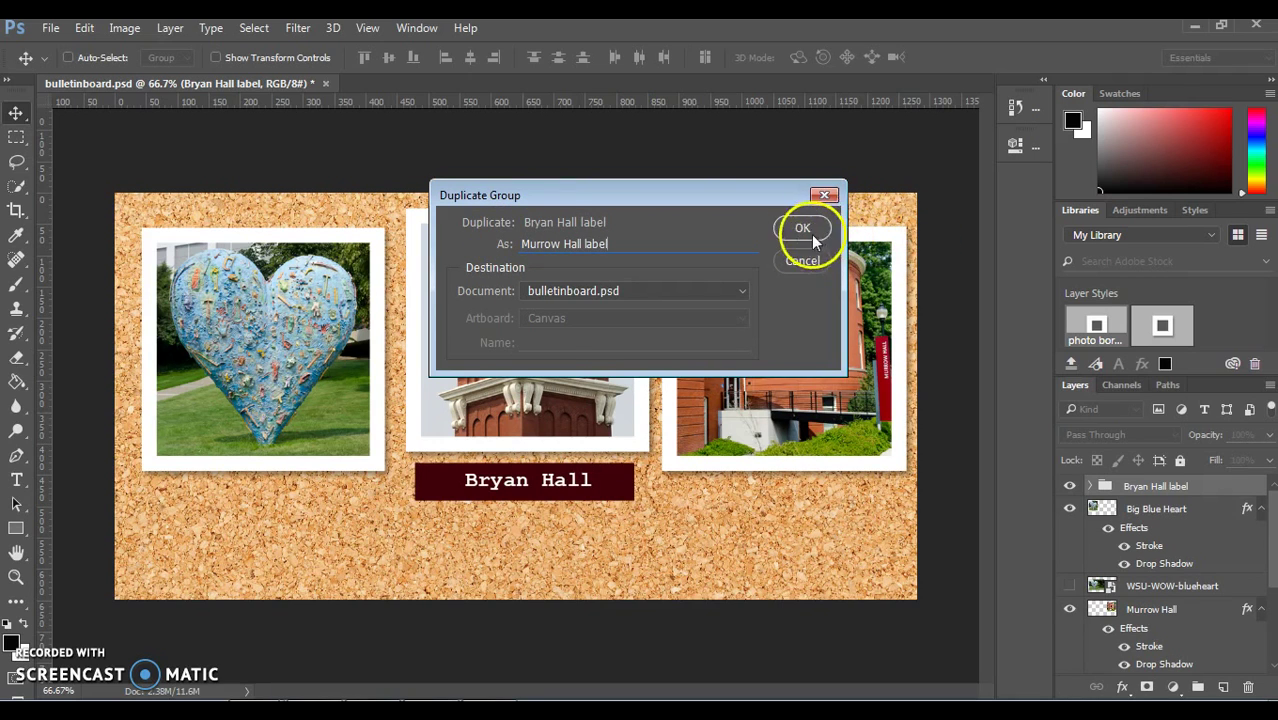
left_click(803, 229)
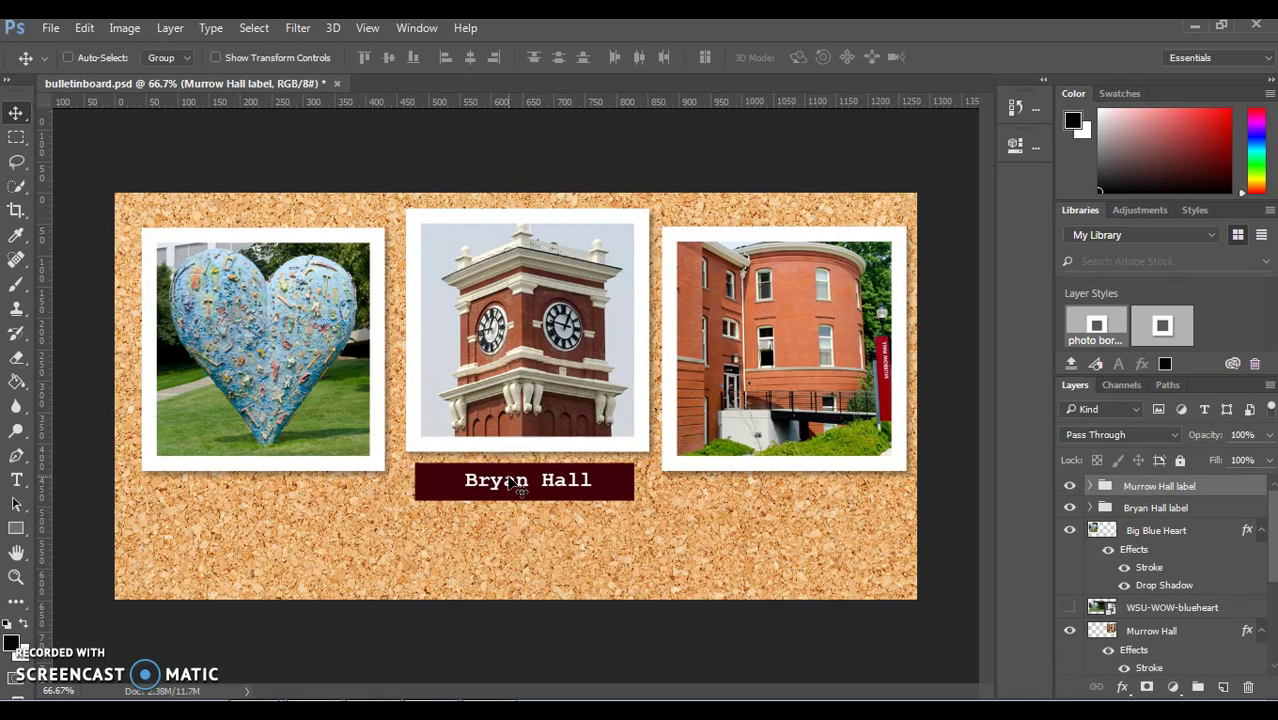
Step: Move the copied label under the right-hand photo and change 'Bryan' to 'Murrow'
left_click_drag(516, 483, 766, 481)
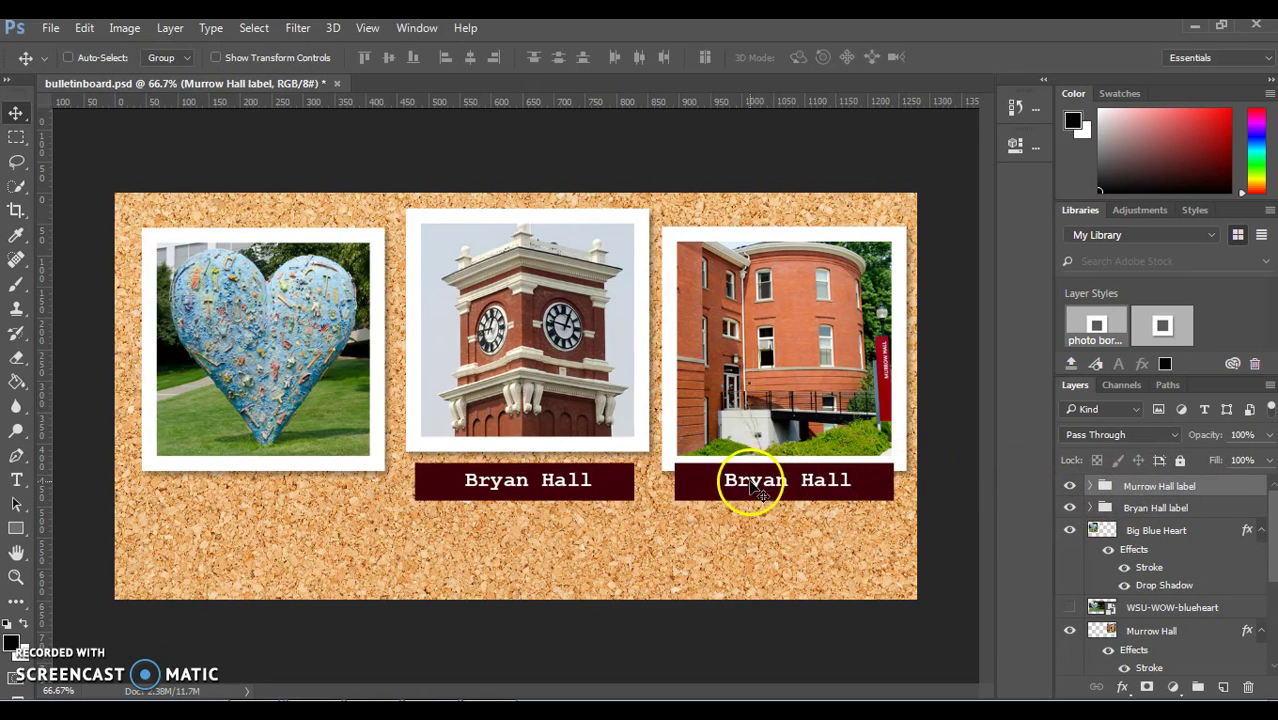
left_click(1090, 486)
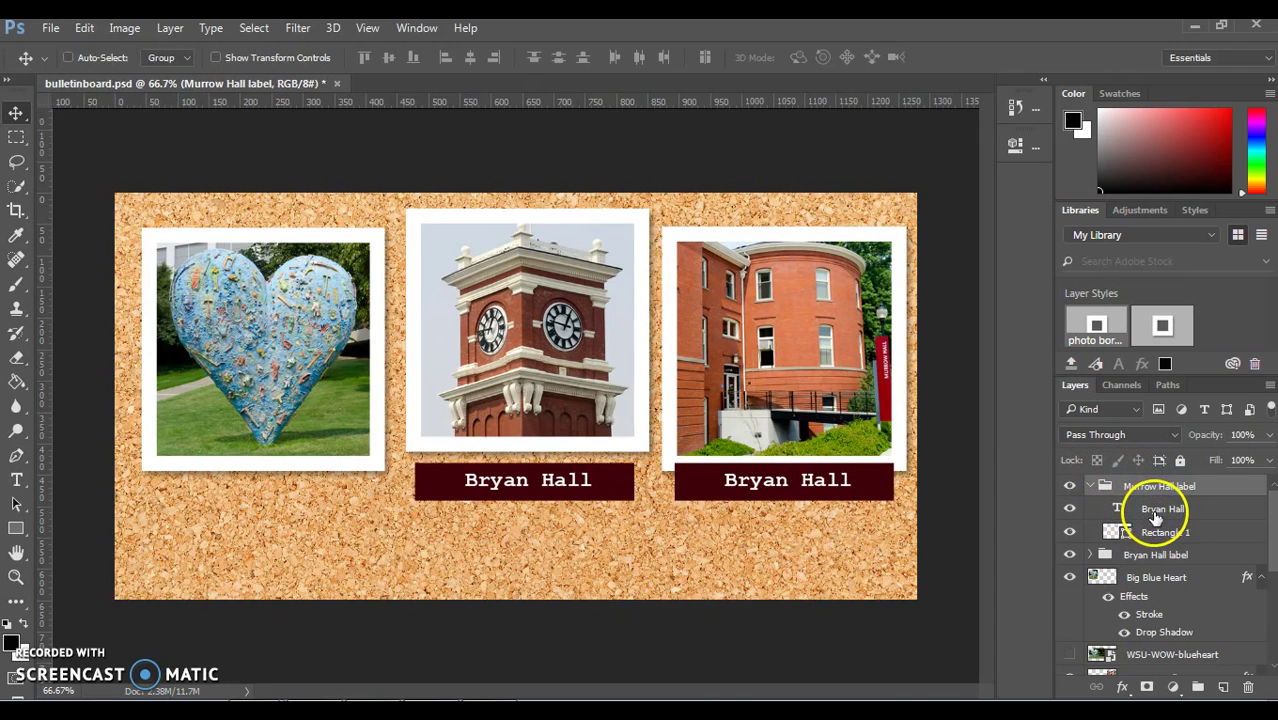
left_click(16, 480)
left_click(757, 481)
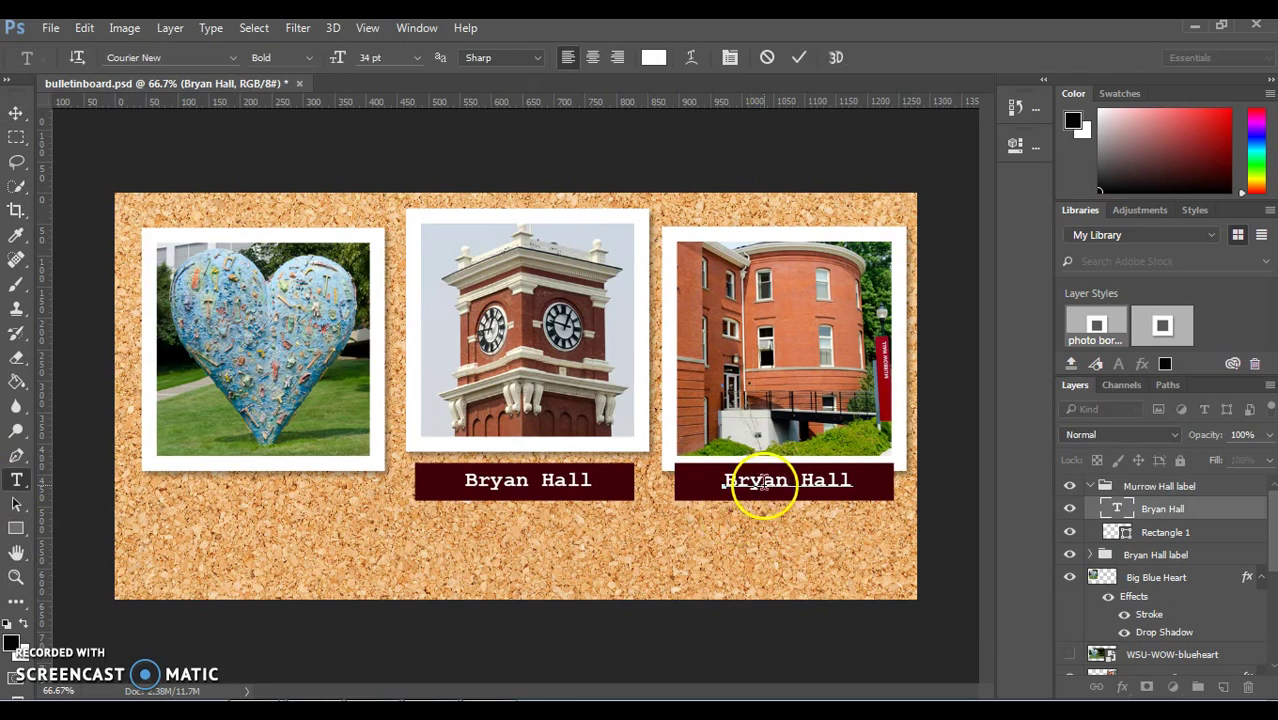
left_click_drag(786, 481, 708, 483)
type("Murrow")
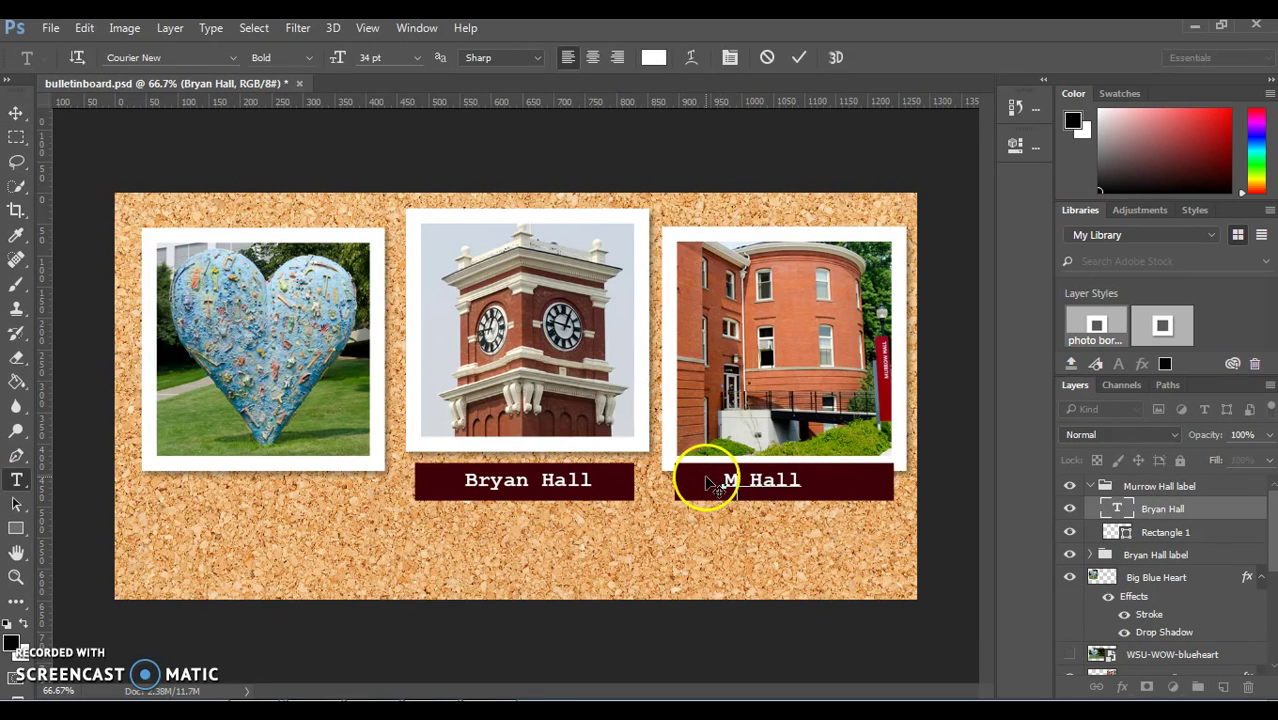
left_click(18, 116)
mouse_move(770, 500)
left_mouse_down()
mouse_move(765, 491)
mouse_move(780, 500)
left_mouse_up()
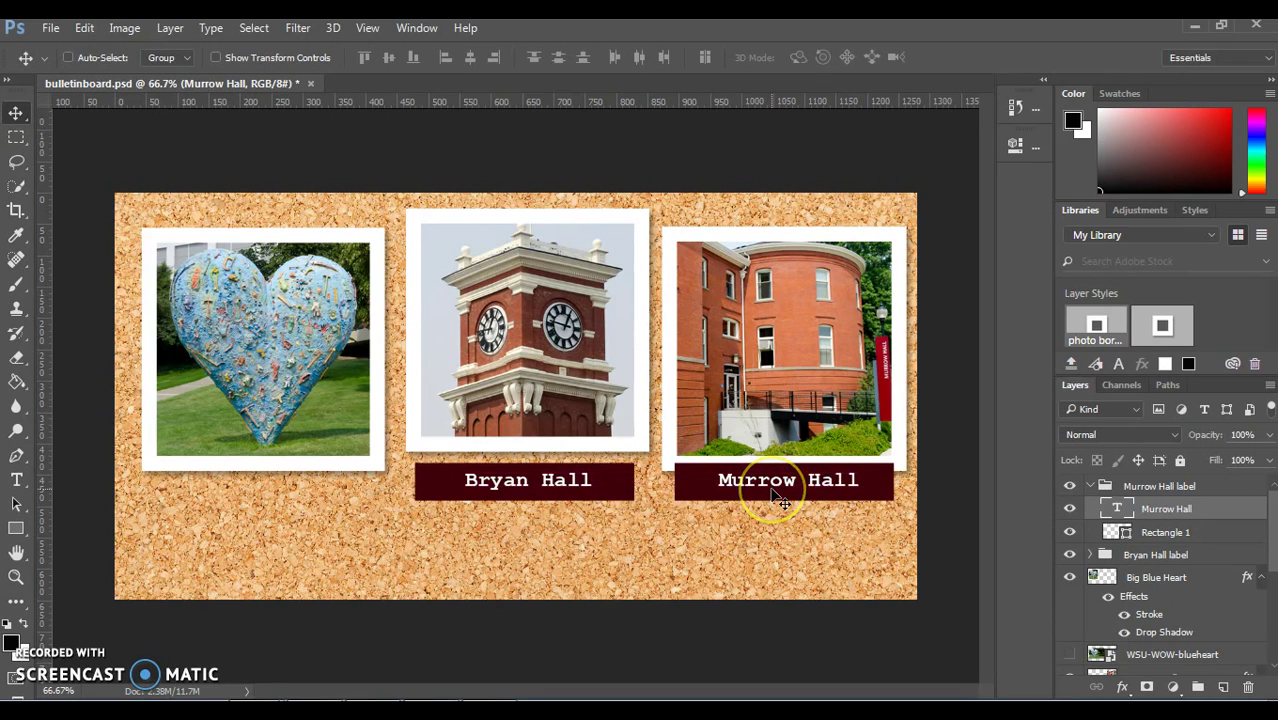
left_click(1088, 486)
Step: Duplicate the Murrow Hall label group, naming the new copy 'label'
left_click(1089, 486)
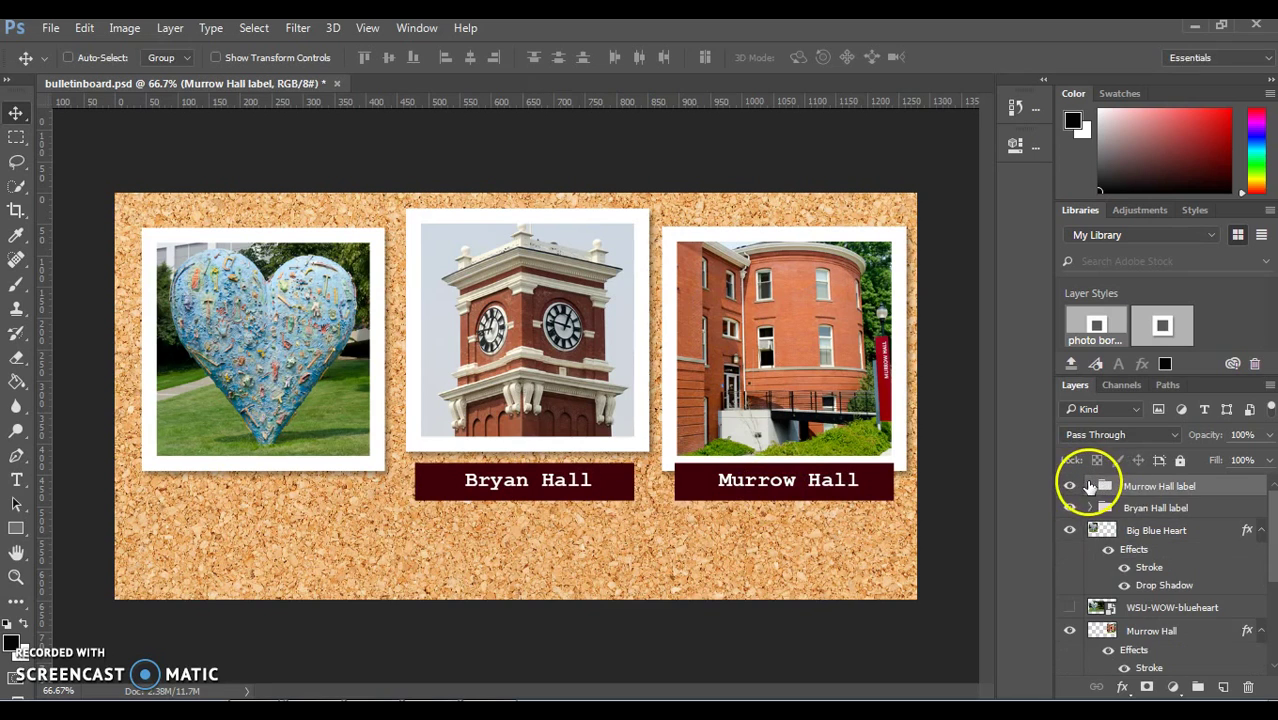
right_click(1127, 488)
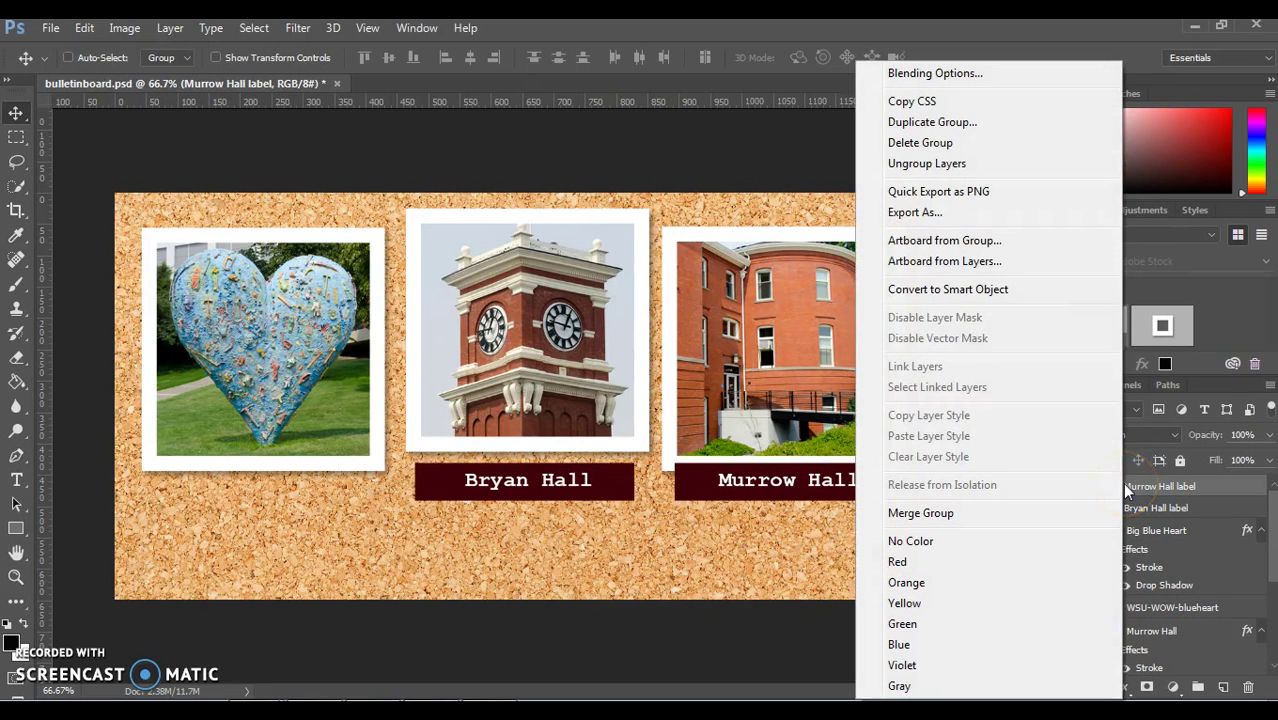
left_click(1020, 124)
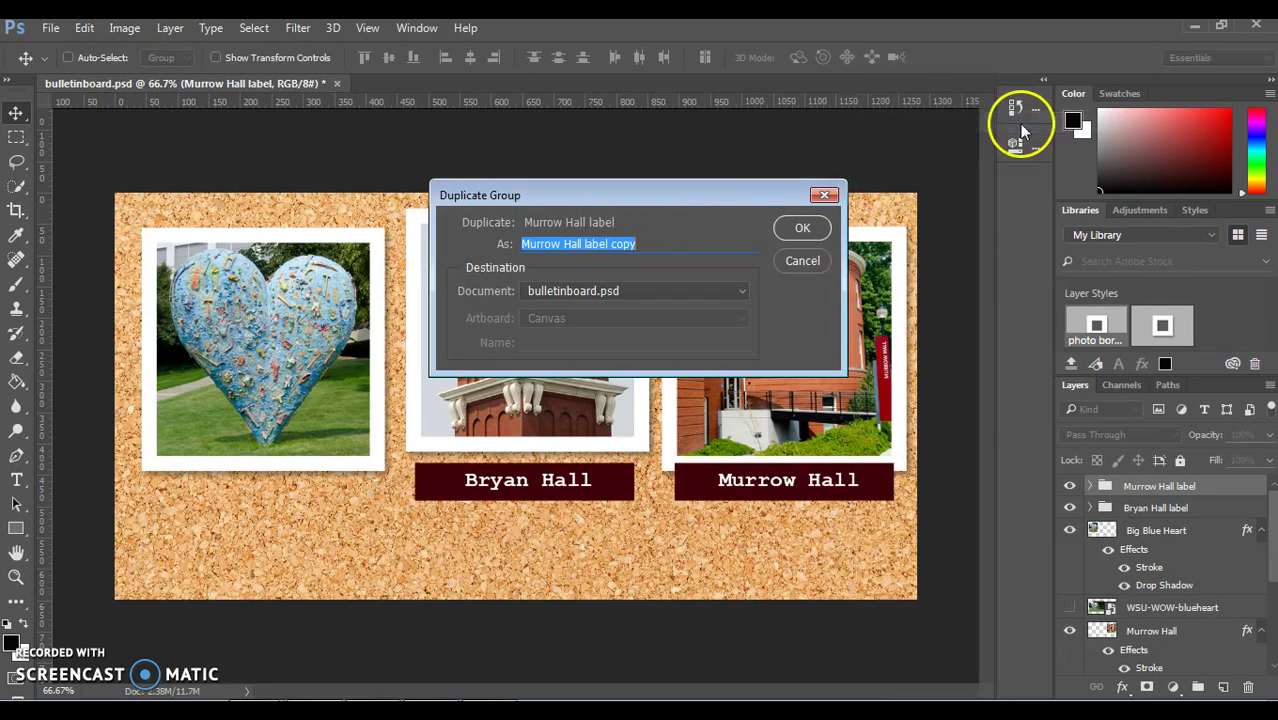
left_click(606, 245)
left_click_drag(628, 244, 505, 247)
type("Big Blue")
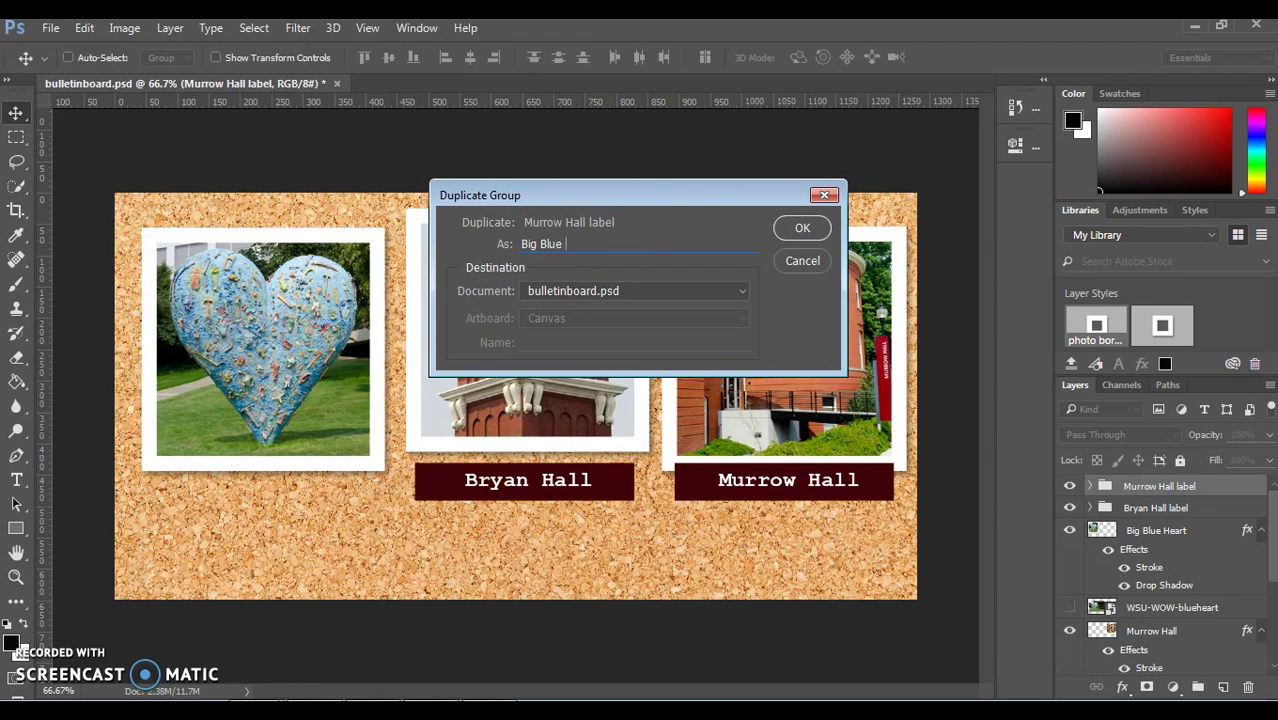
type(" Heart")
key("ctrl+a")
type("label")
left_click(802, 228)
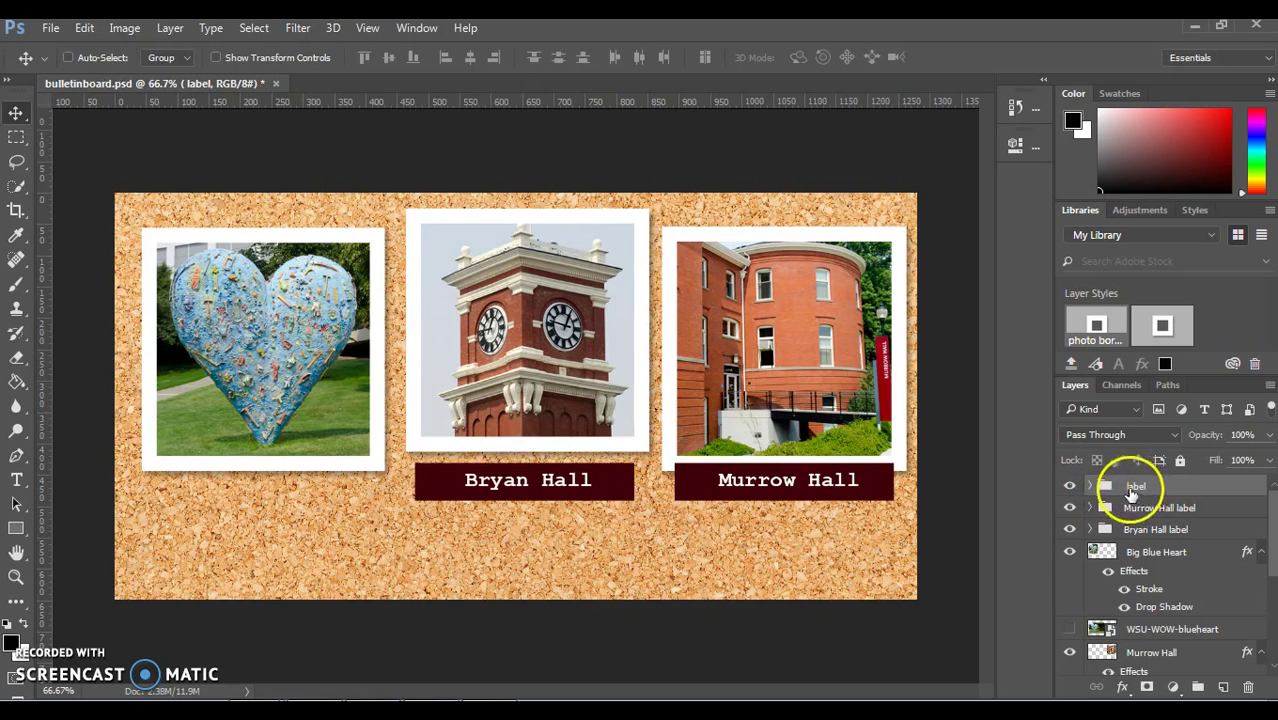
Step: Move the new label copy under the heart photo and retype its text as 'Big Blue Heart'
left_click_drag(730, 490, 210, 512)
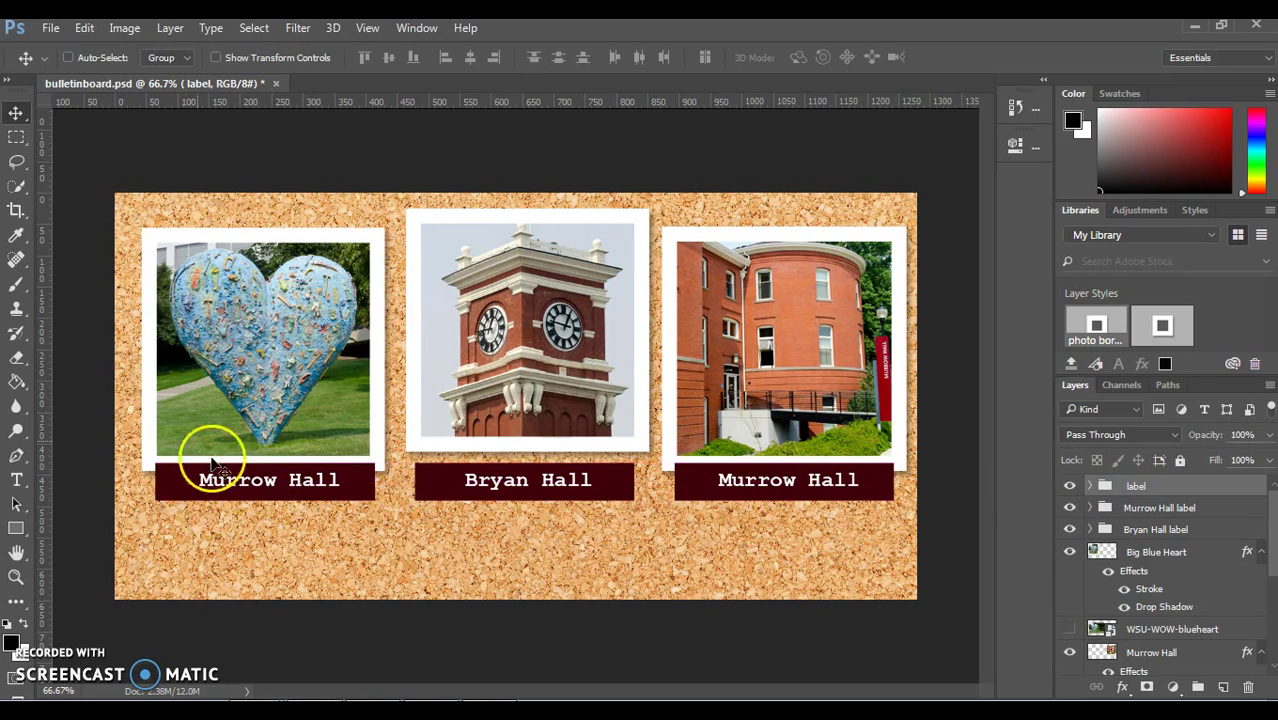
left_click(15, 481)
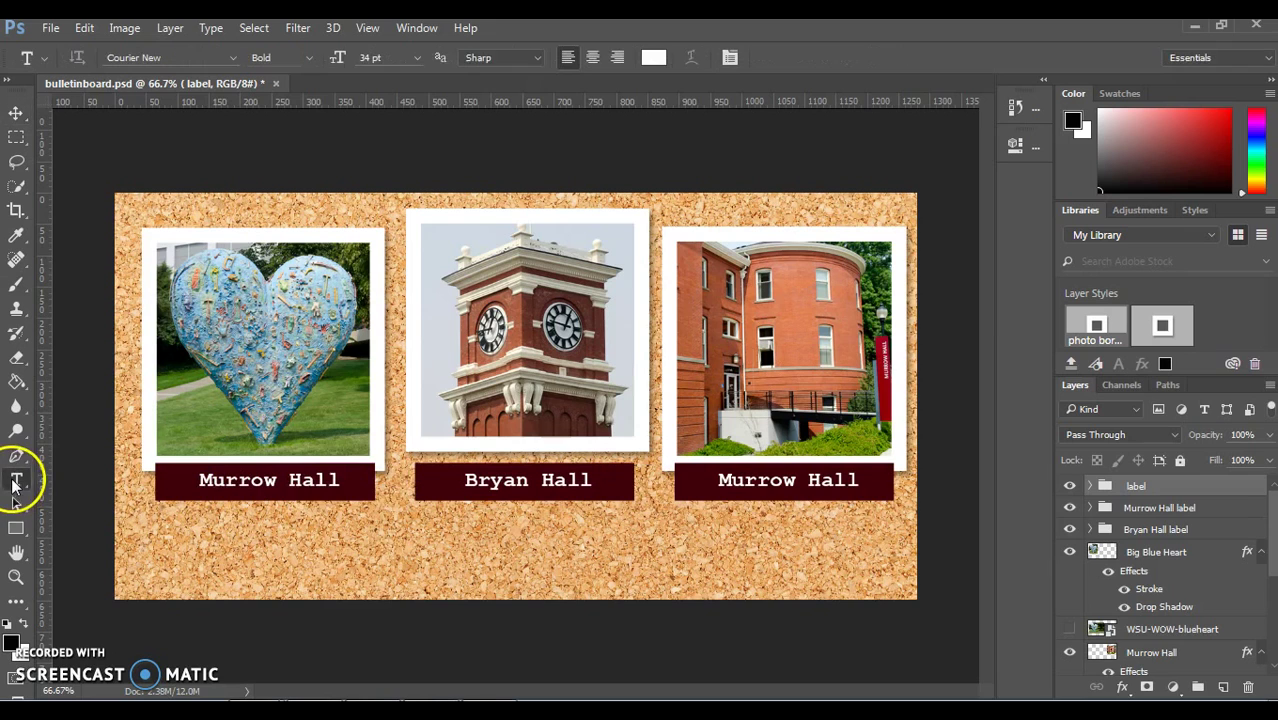
left_click(303, 482)
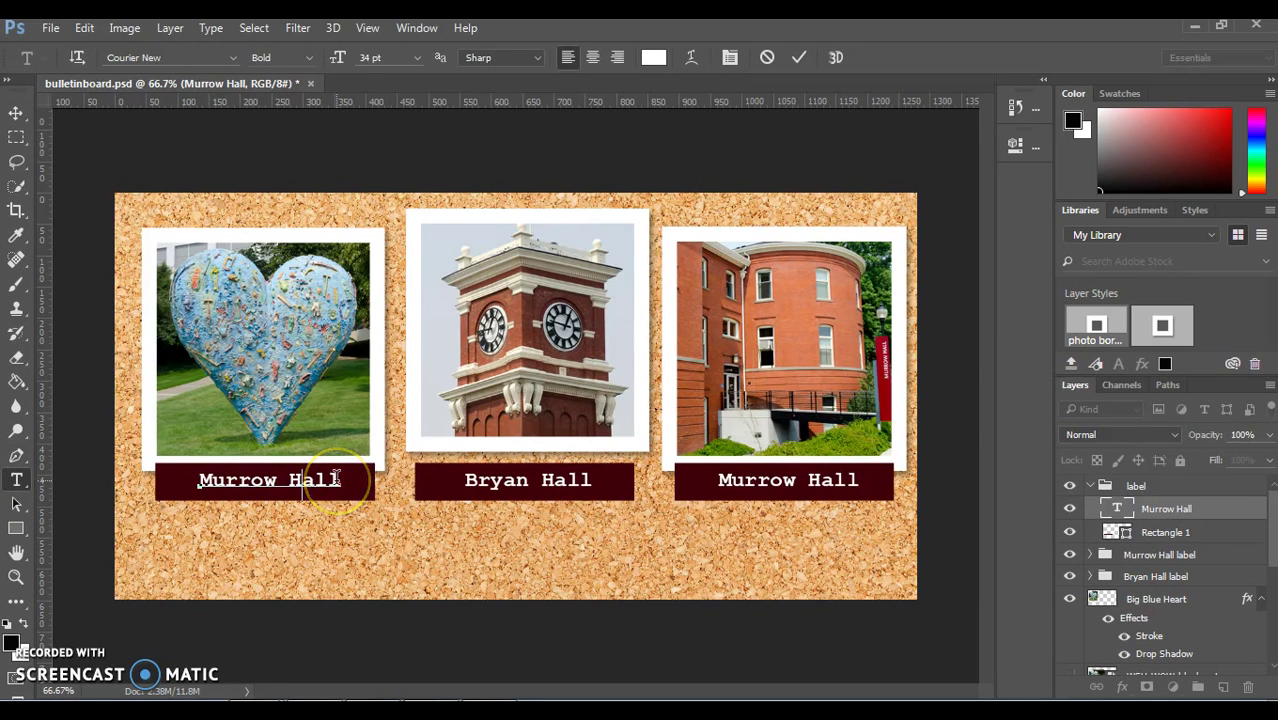
left_click_drag(338, 479, 200, 466)
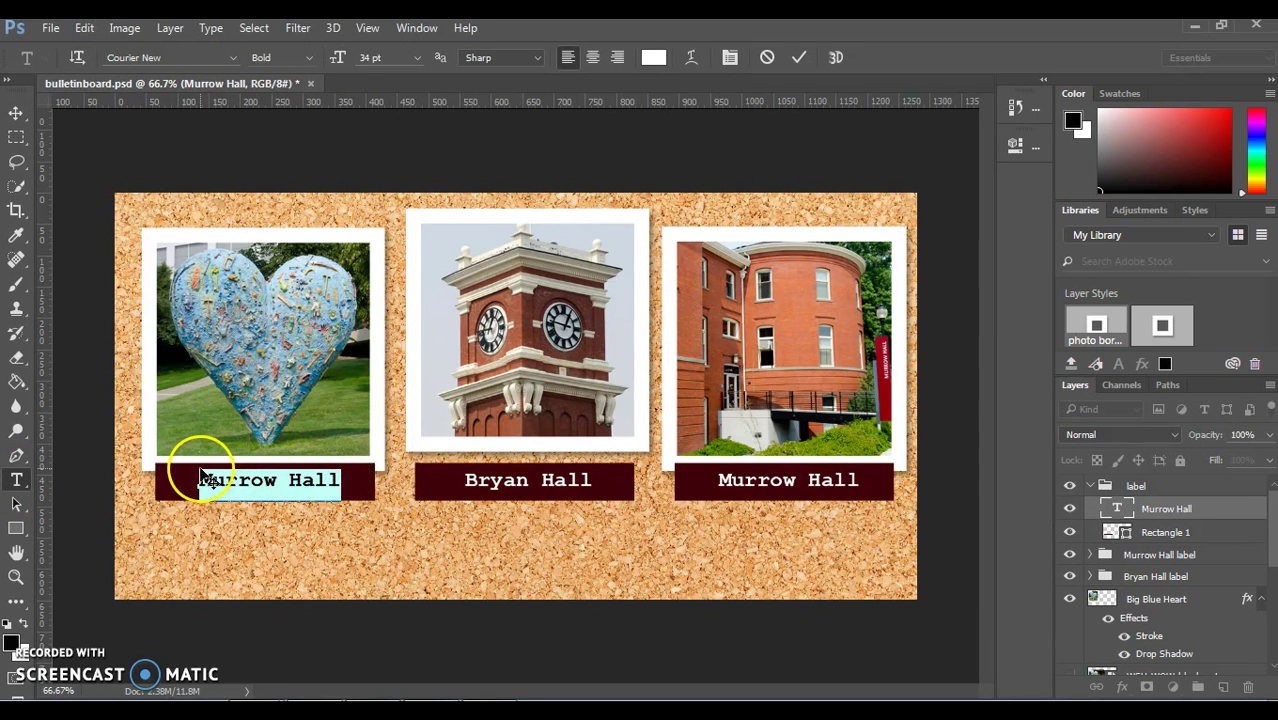
key("BackSpace")
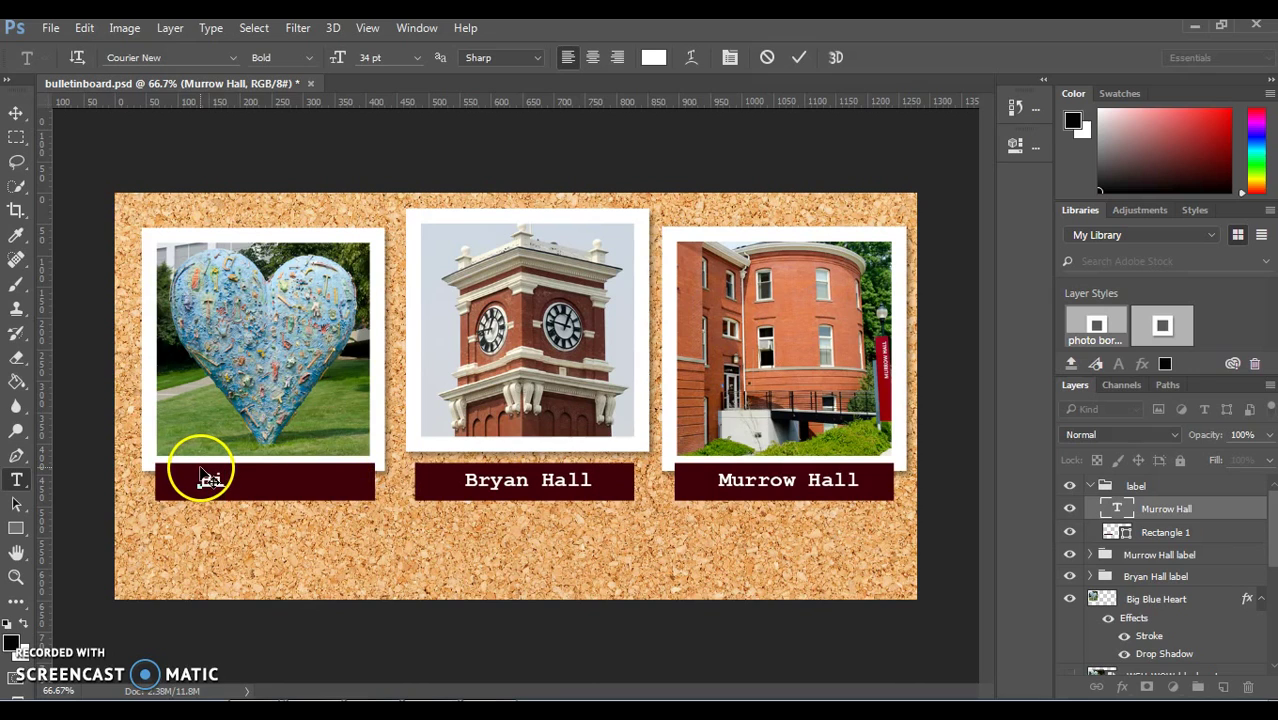
type("Big Blye")
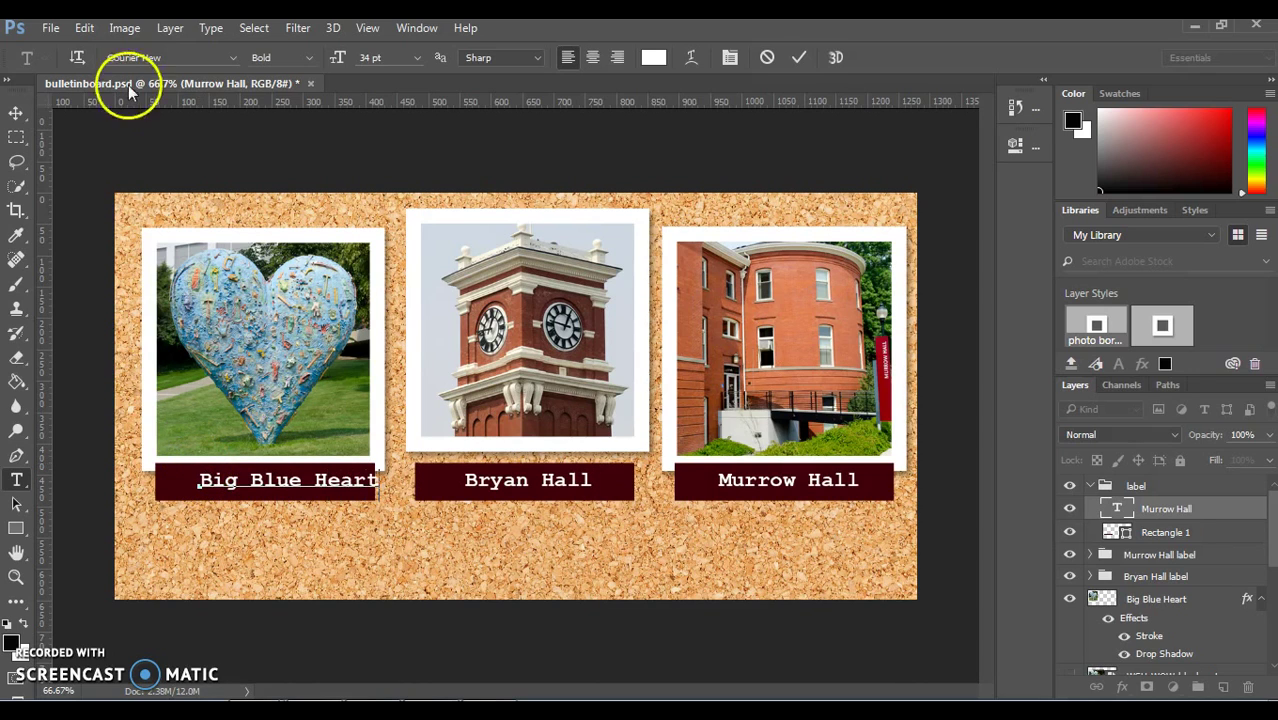
left_click(16, 113)
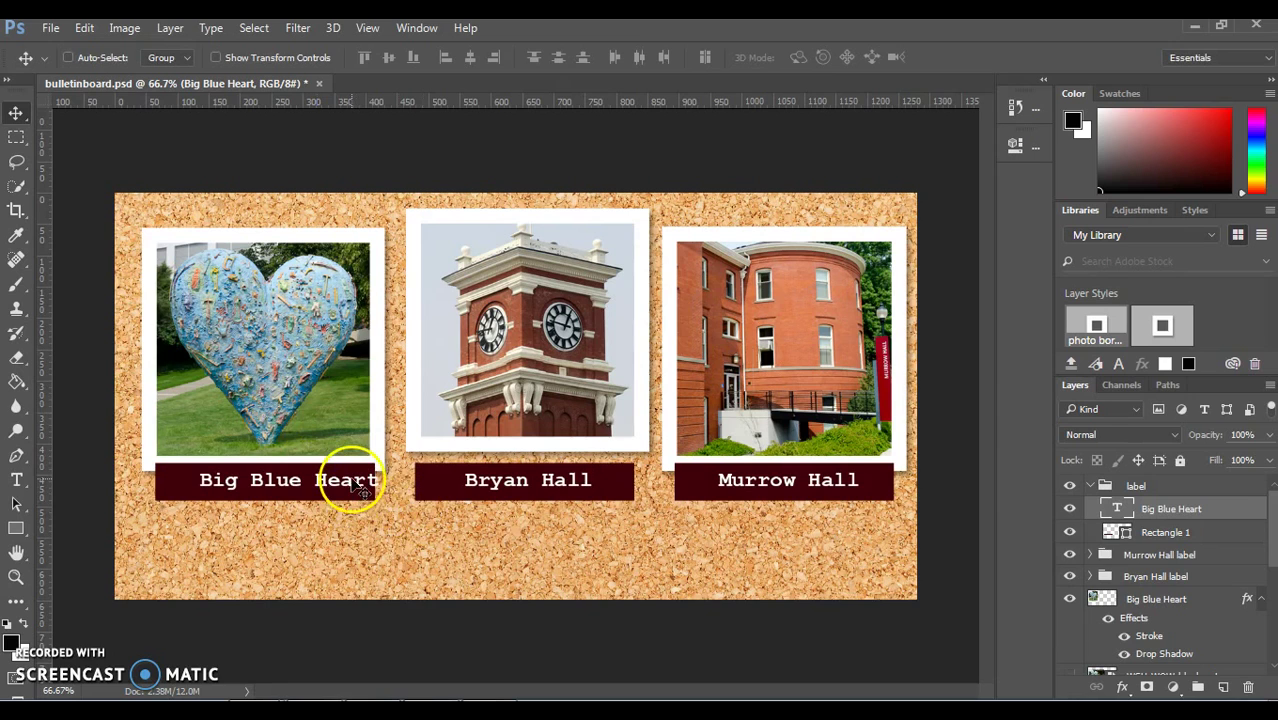
Step: Centre the Big Blue Heart text on its bar and collapse the label group
left_click_drag(348, 491, 330, 489)
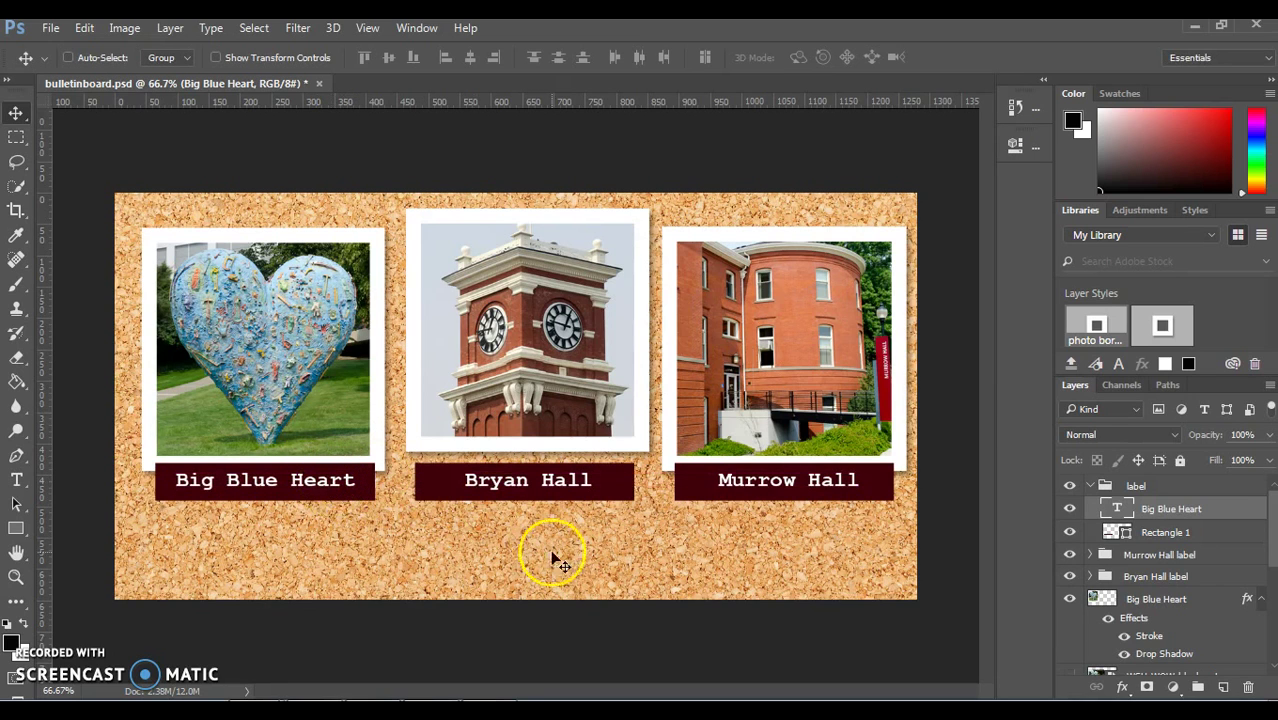
left_click(1090, 486)
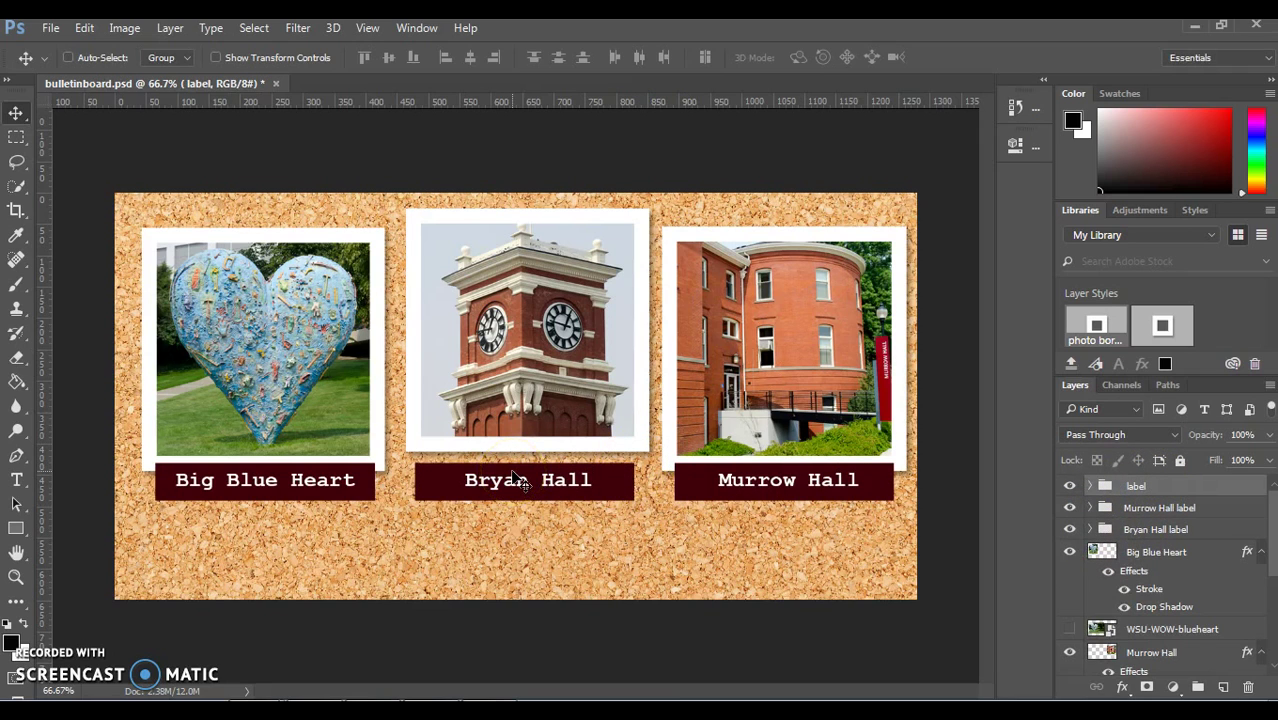
left_click_drag(555, 476, 627, 472)
Step: Rotate the Bryan Hall label group about 4.40° and move it up against the clock tower photo's bottom edge
mouse_move(627, 472)
left_mouse_down()
mouse_move(699, 471)
mouse_move(779, 508)
mouse_move(630, 328)
left_mouse_up()
left_click(1180, 507)
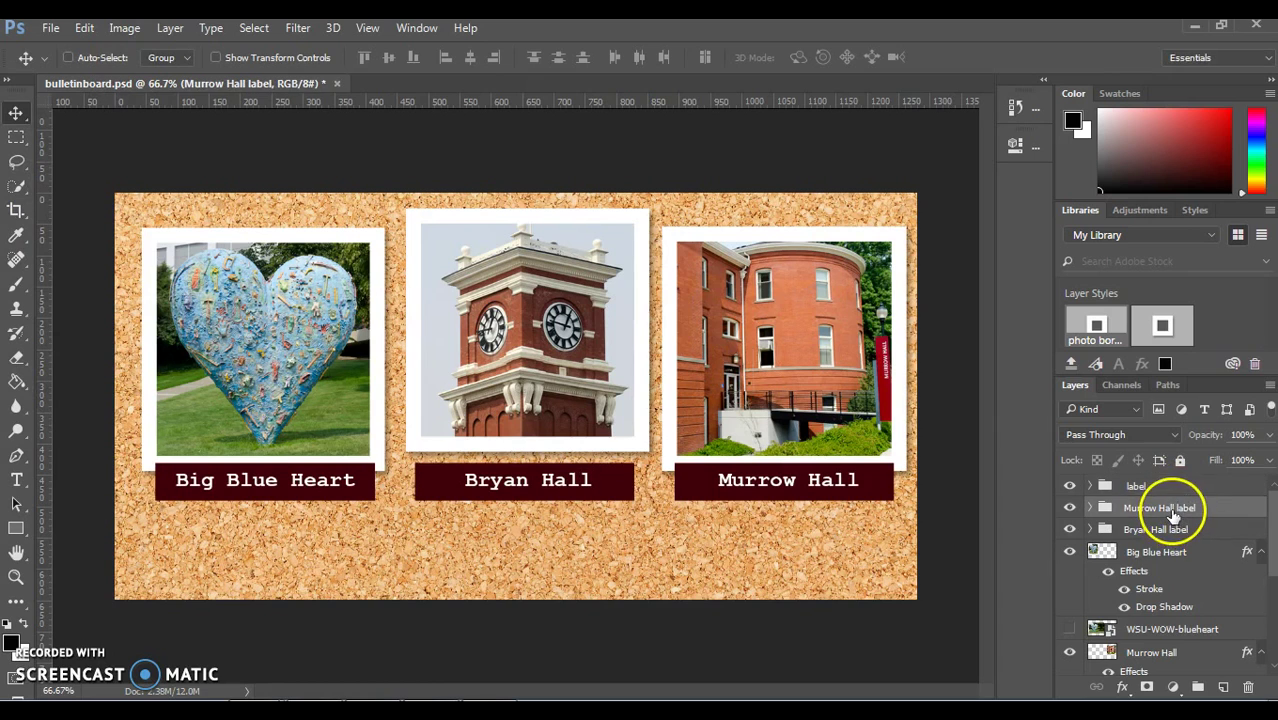
left_click(1165, 530)
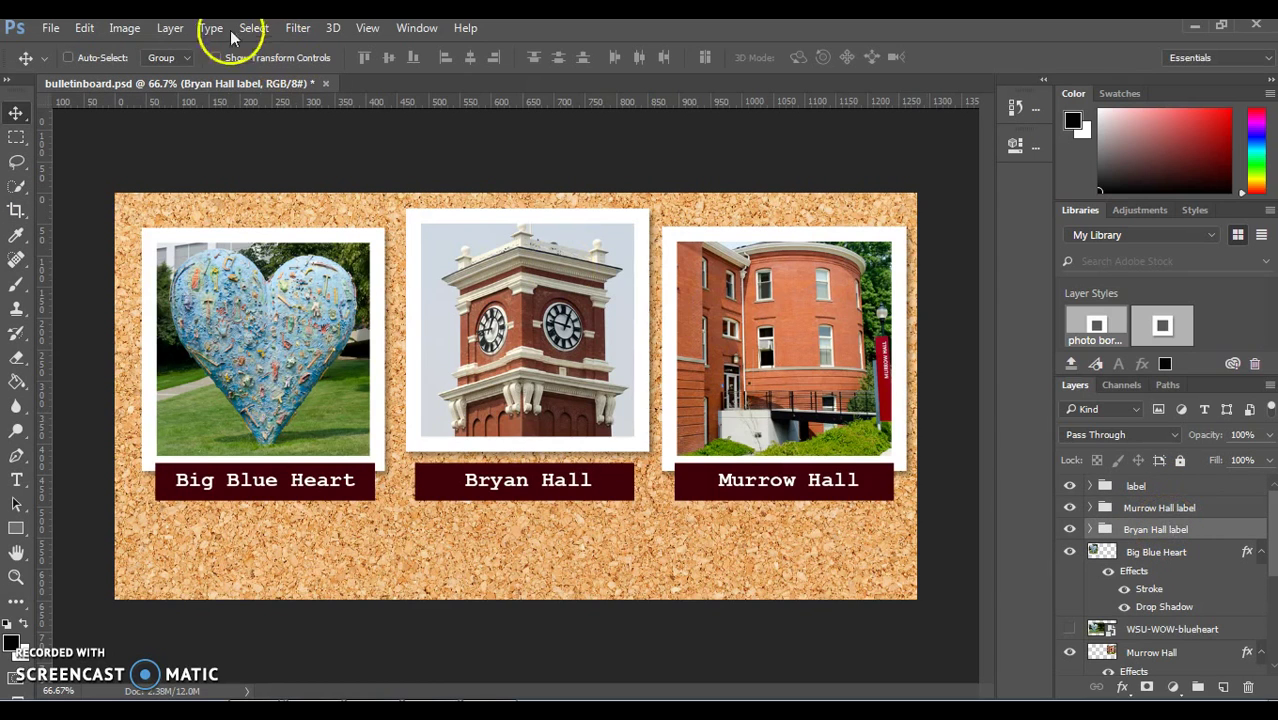
left_click(84, 27)
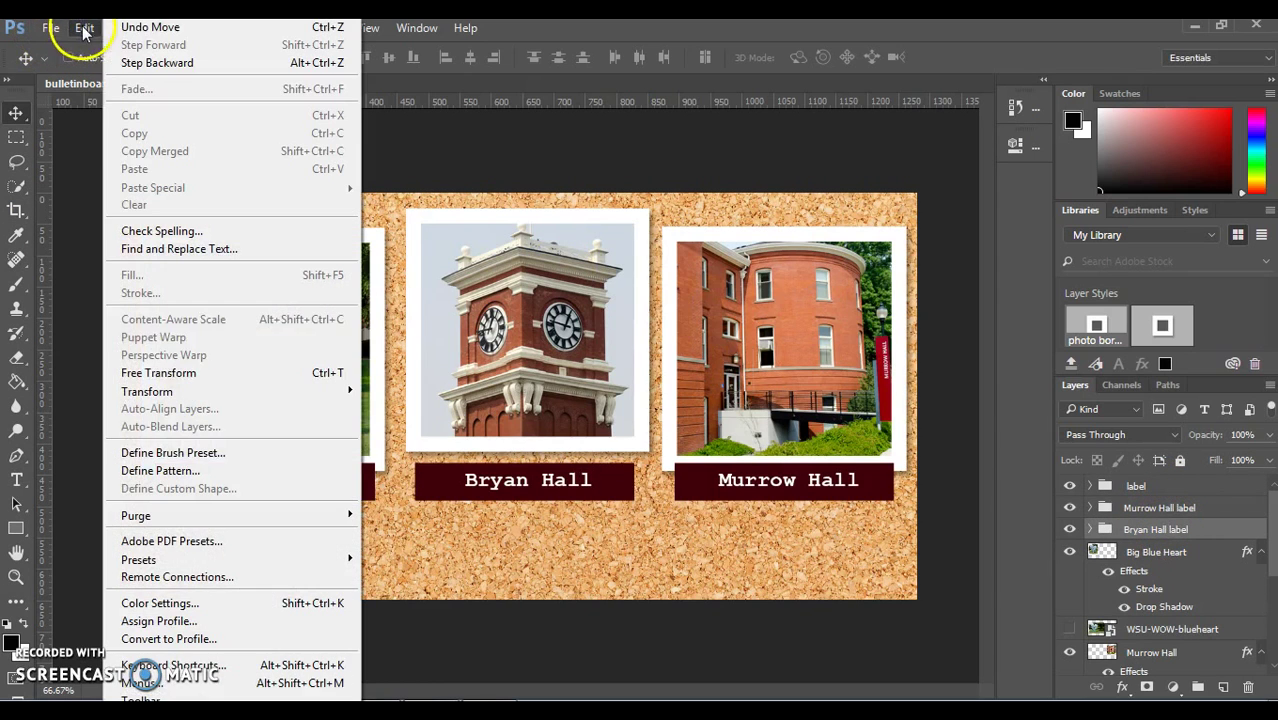
mouse_move(222, 391)
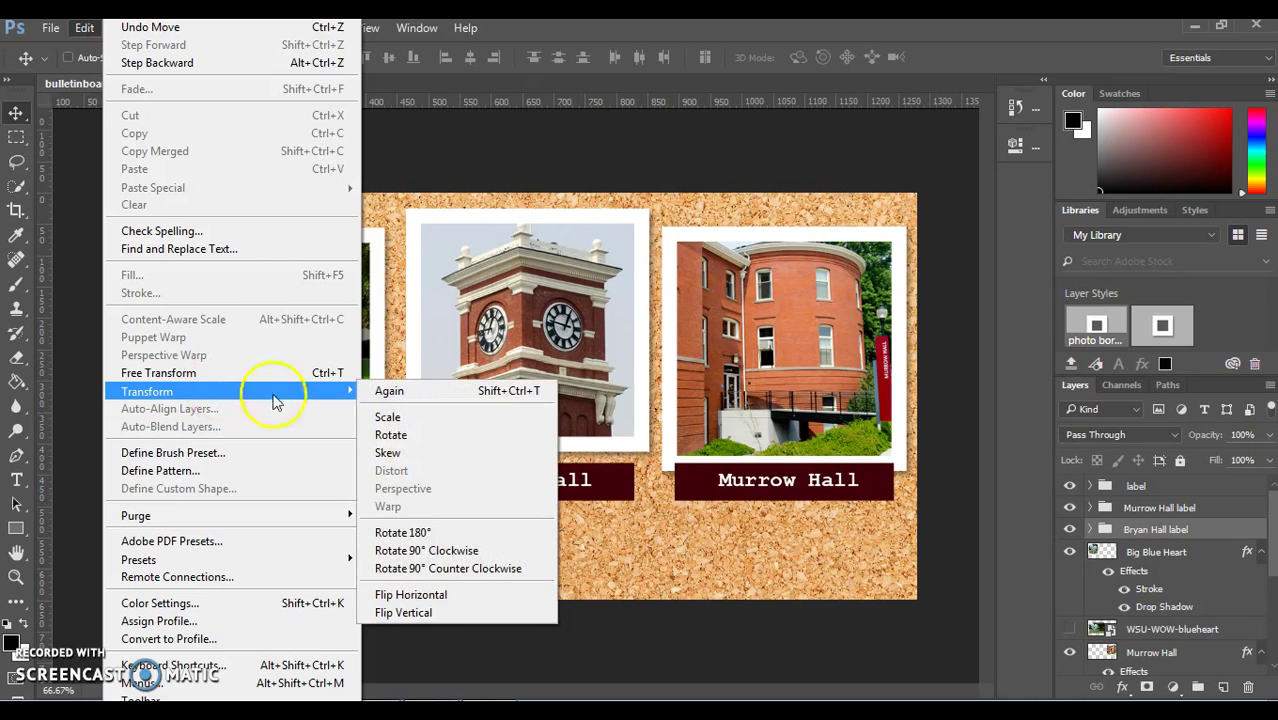
left_click(386, 435)
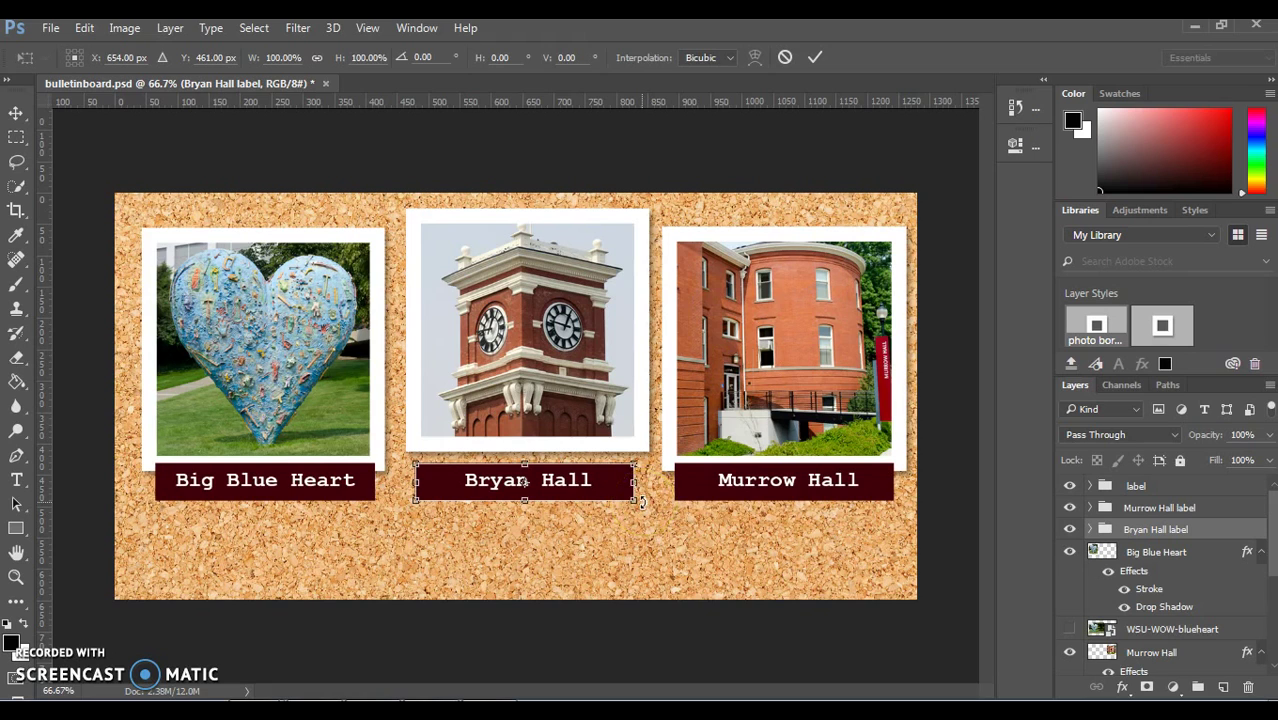
left_click_drag(641, 503, 676, 482)
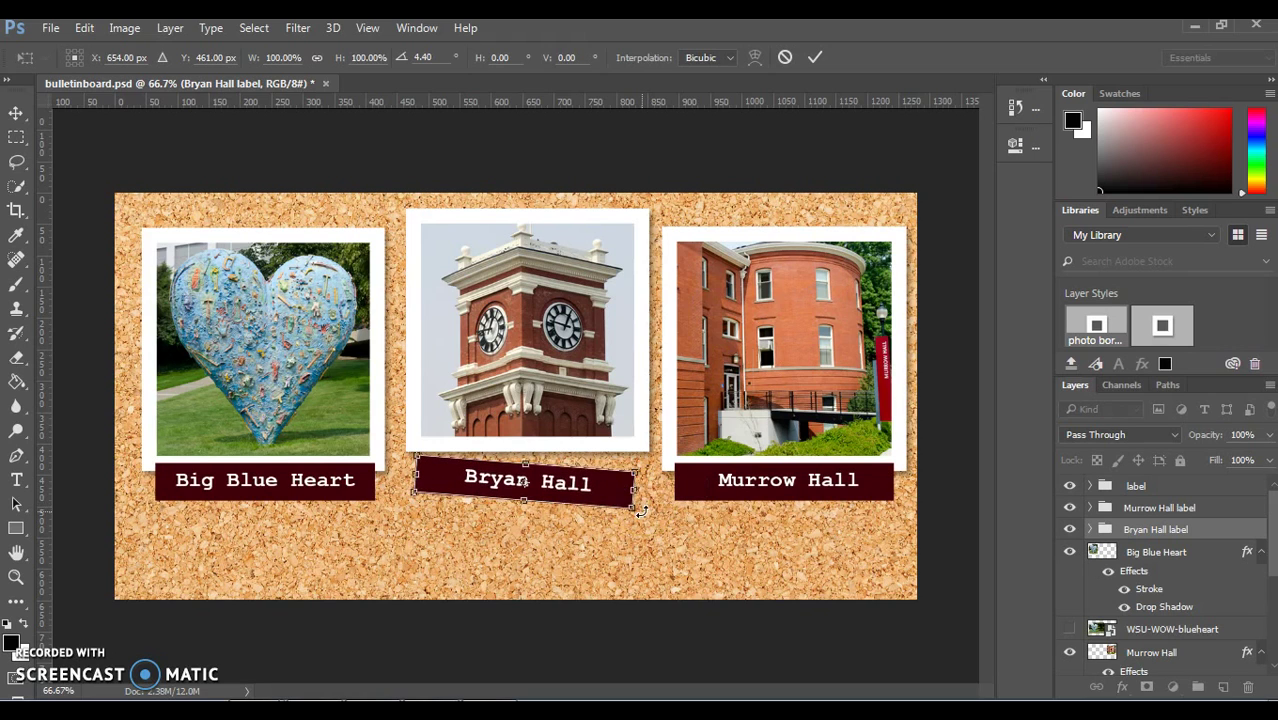
left_click_drag(575, 488, 553, 463)
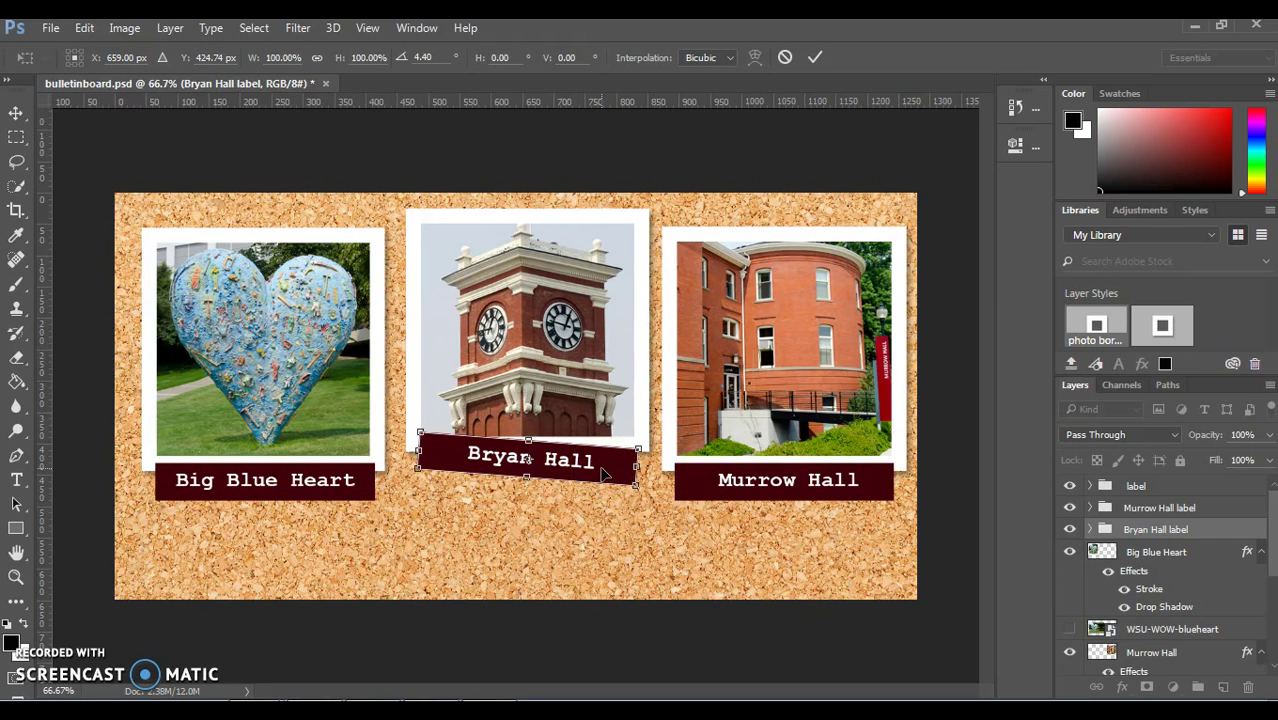
key("Return")
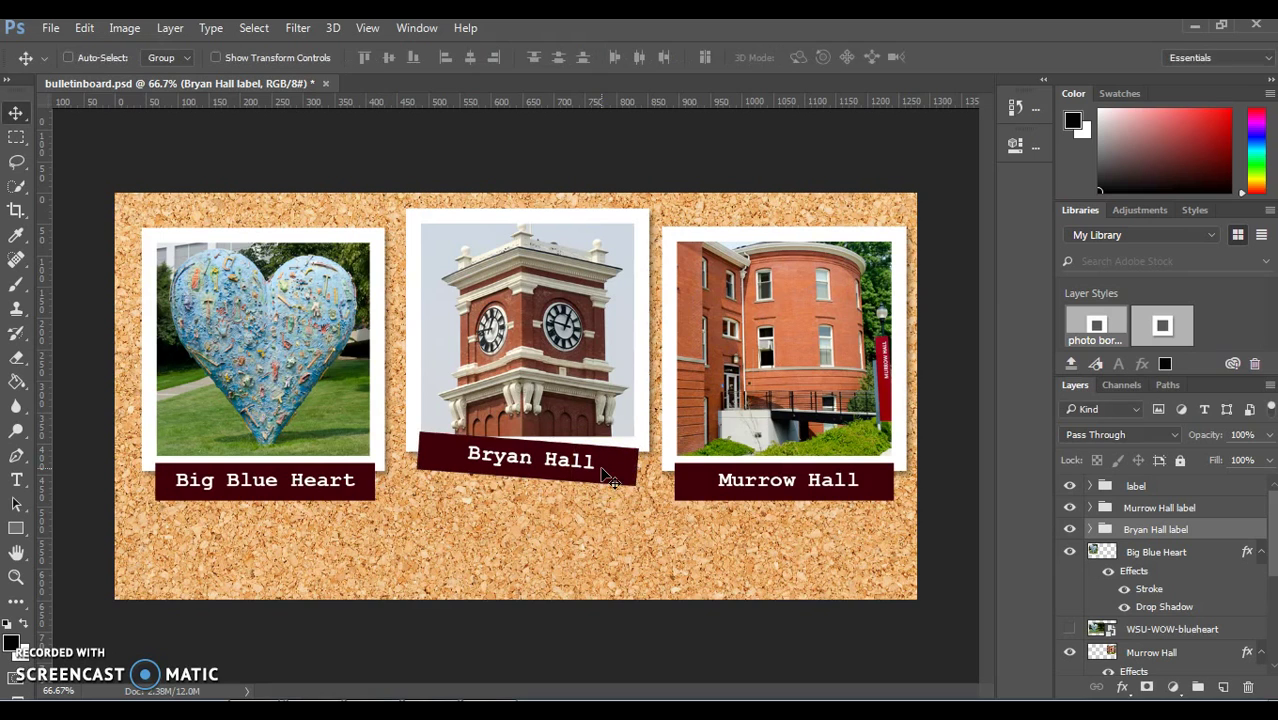
Step: Rotate the Murrow Hall label group about -3°
left_click(1160, 508)
left_click(84, 27)
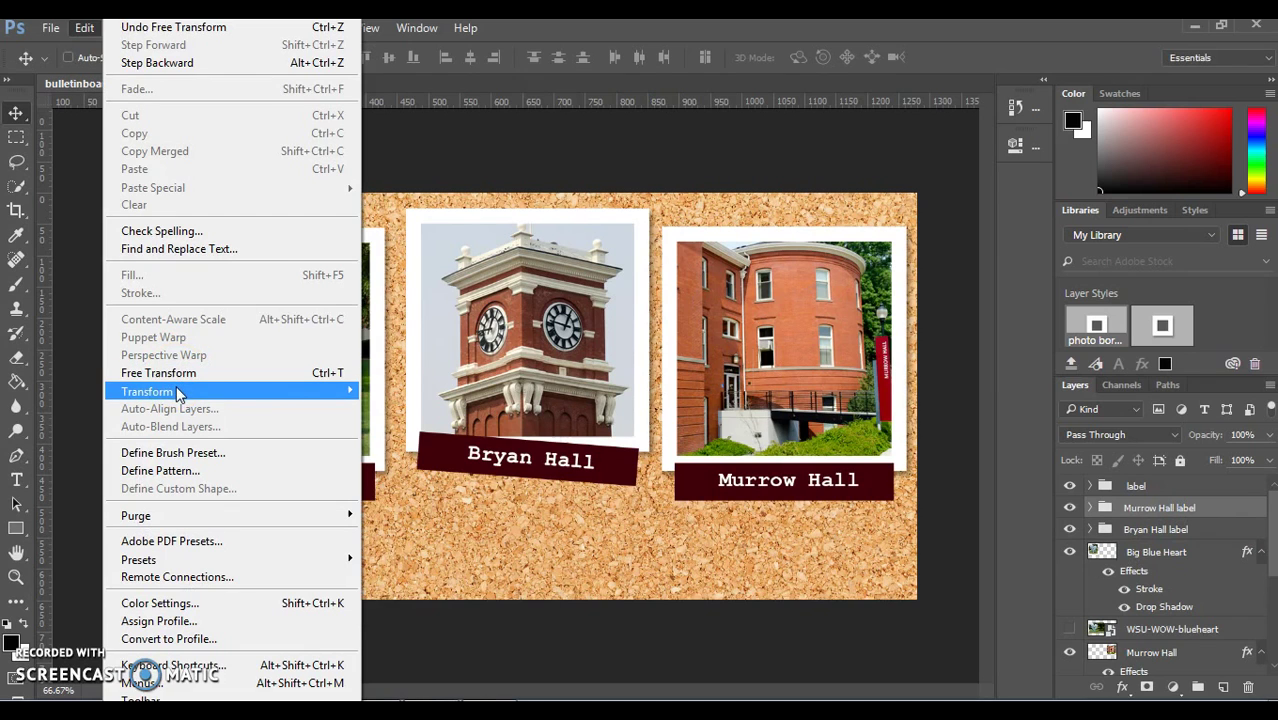
mouse_move(178, 391)
left_click(462, 434)
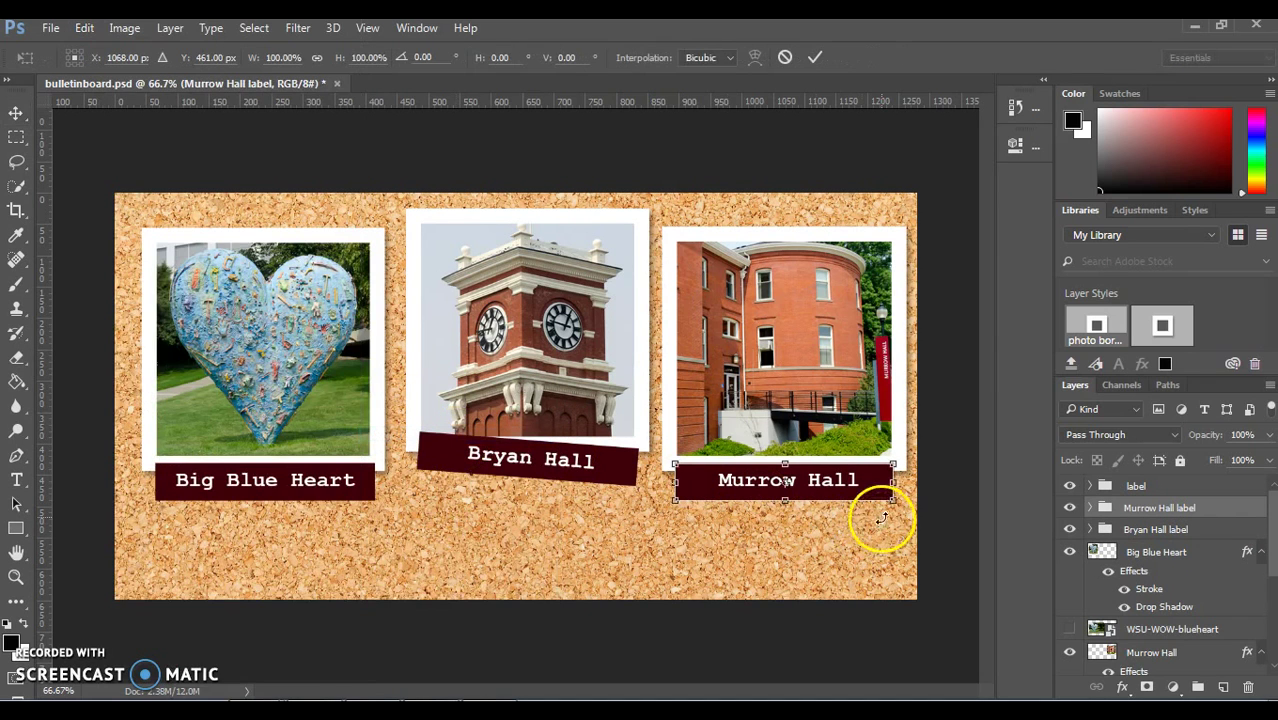
left_click_drag(893, 511, 893, 499)
key("Return")
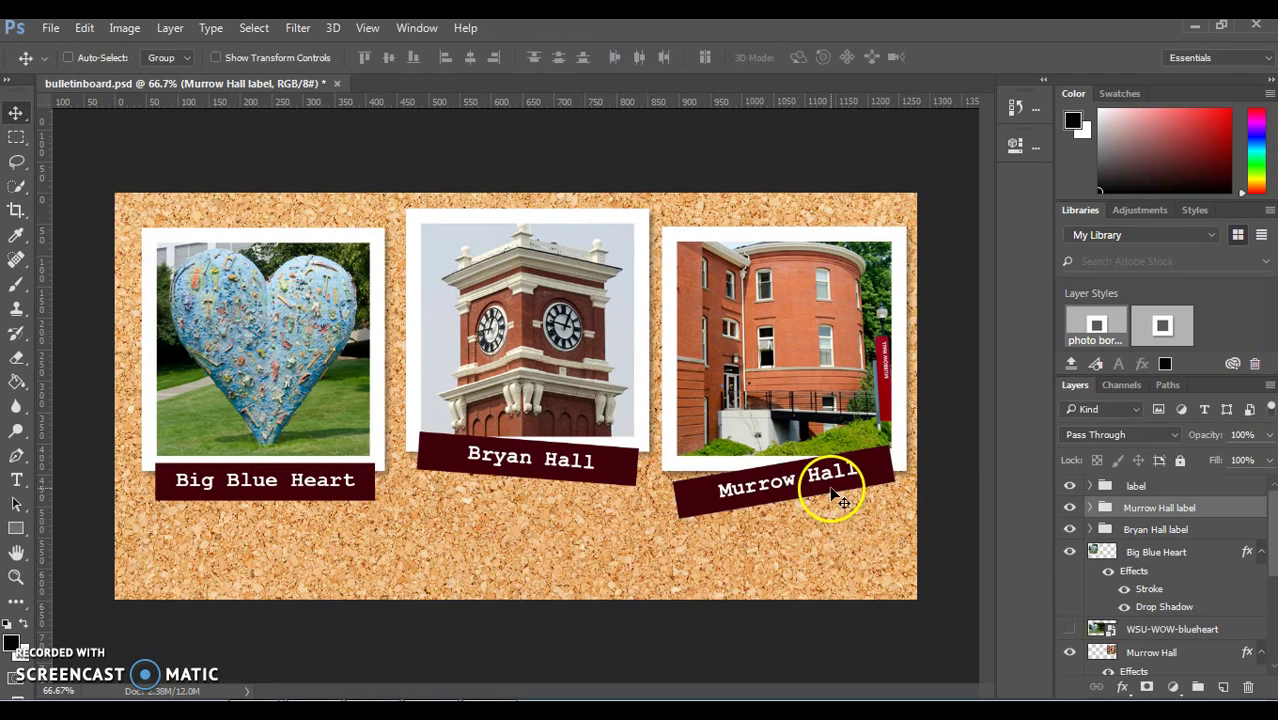
Step: Rotate the Big Blue Heart label group about -4.3°
left_click(1160, 487)
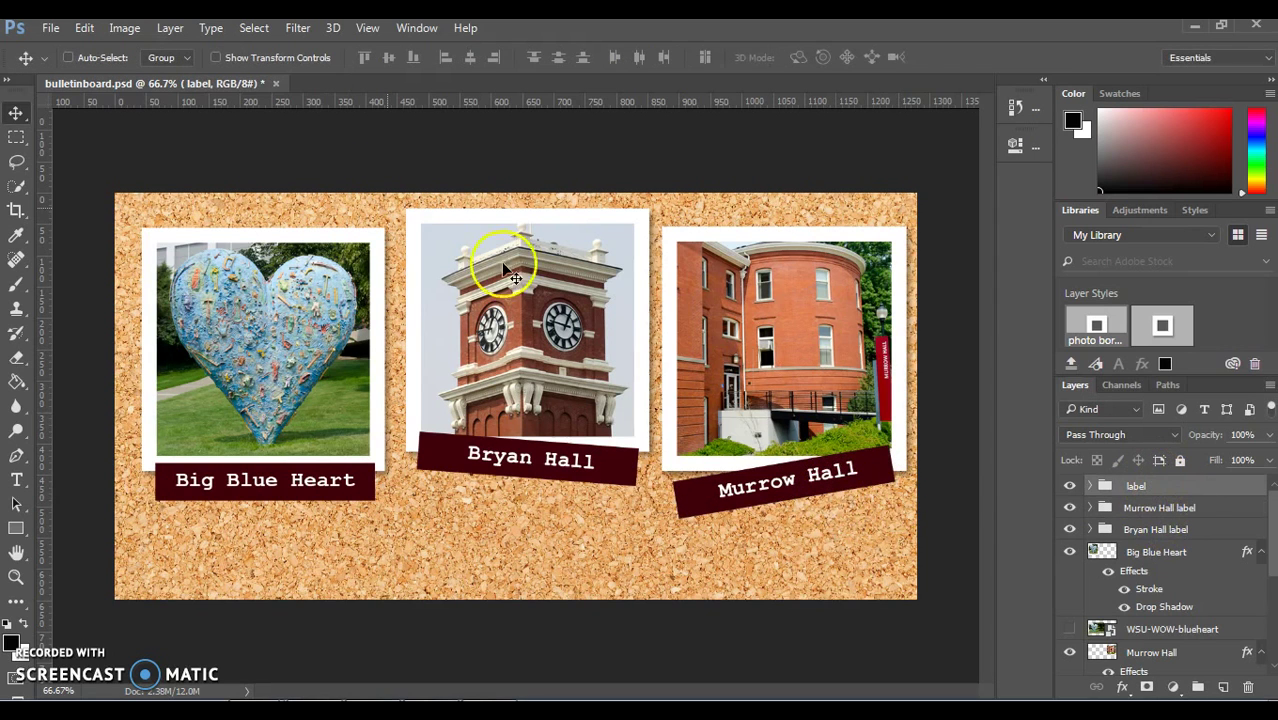
left_click(94, 28)
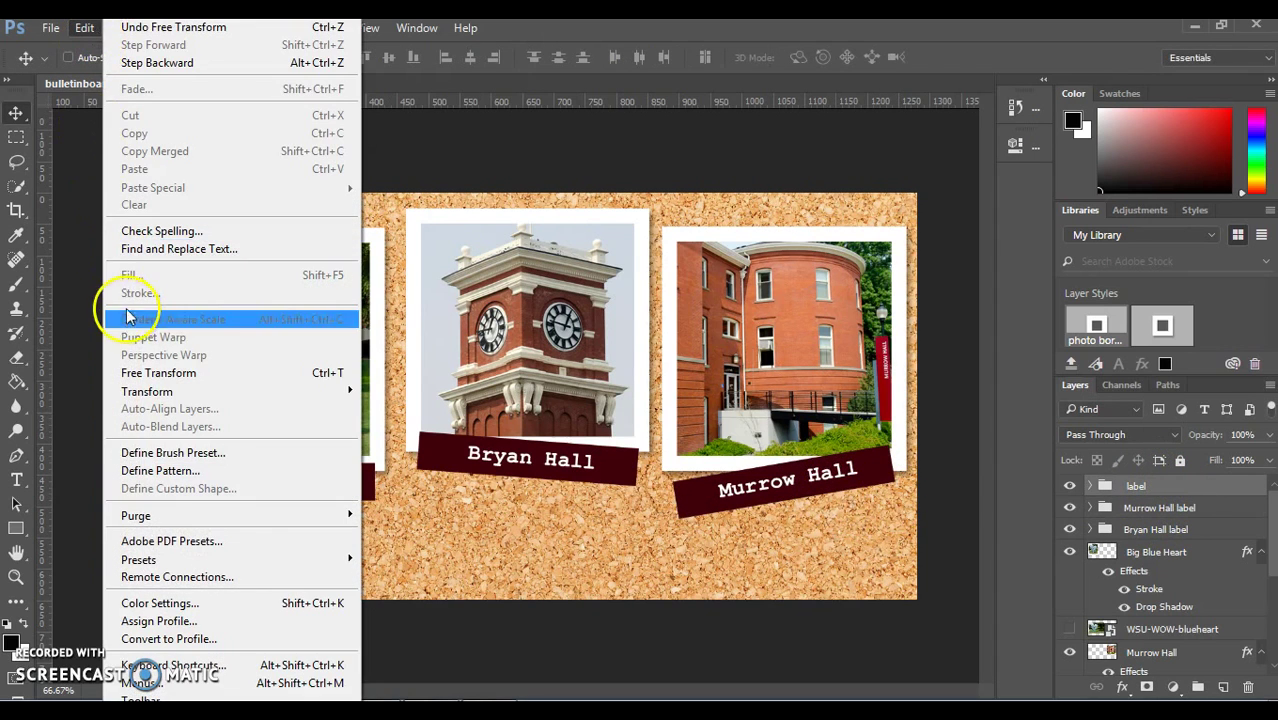
mouse_move(145, 391)
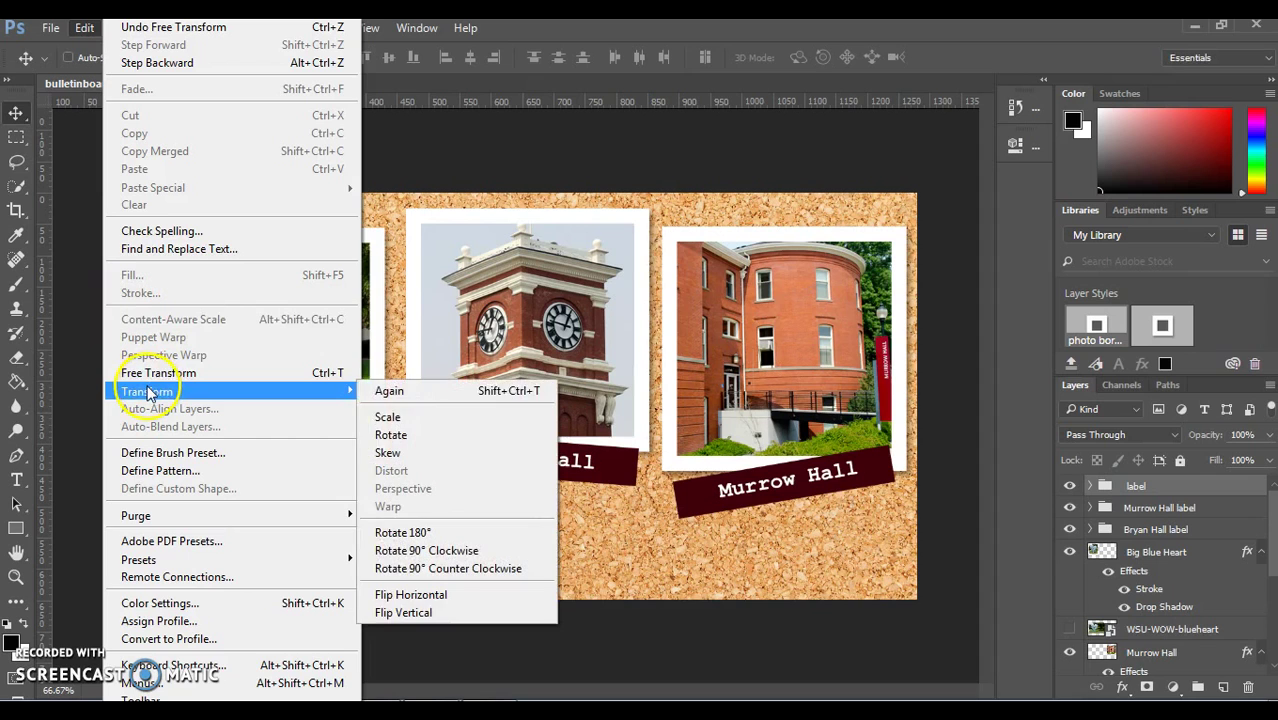
left_click(428, 434)
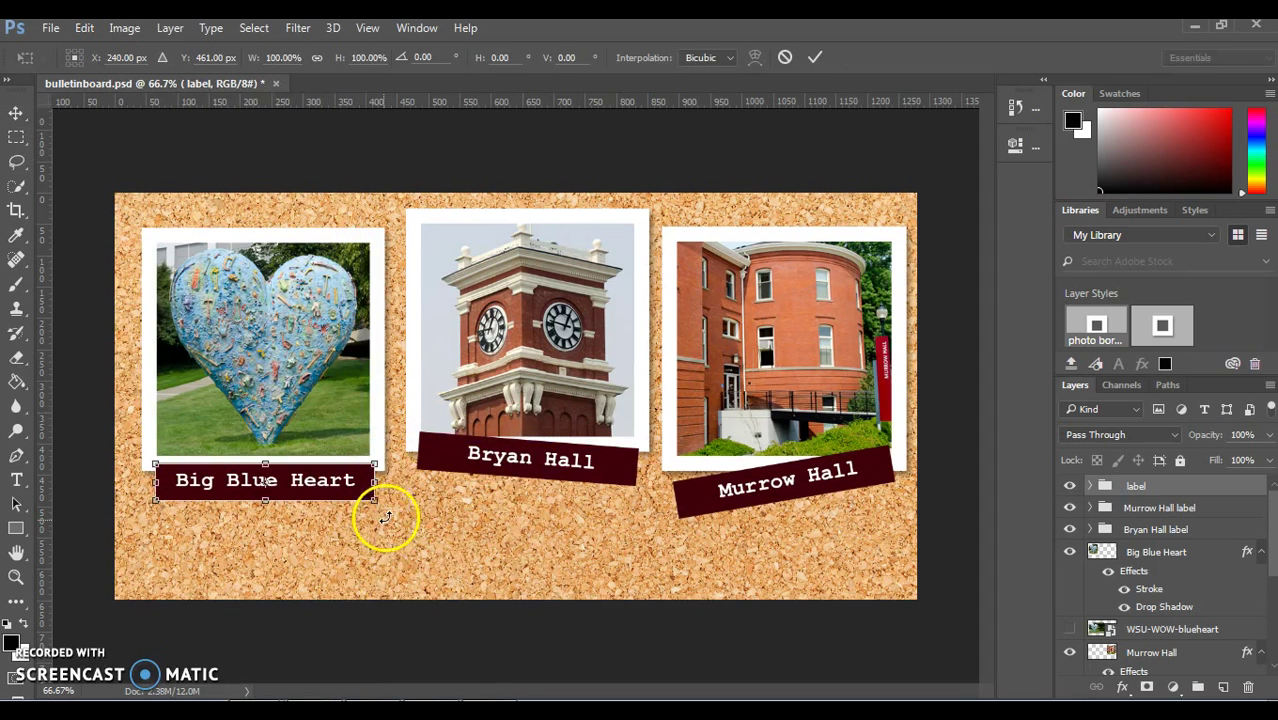
left_click_drag(385, 517, 389, 512)
key("Return")
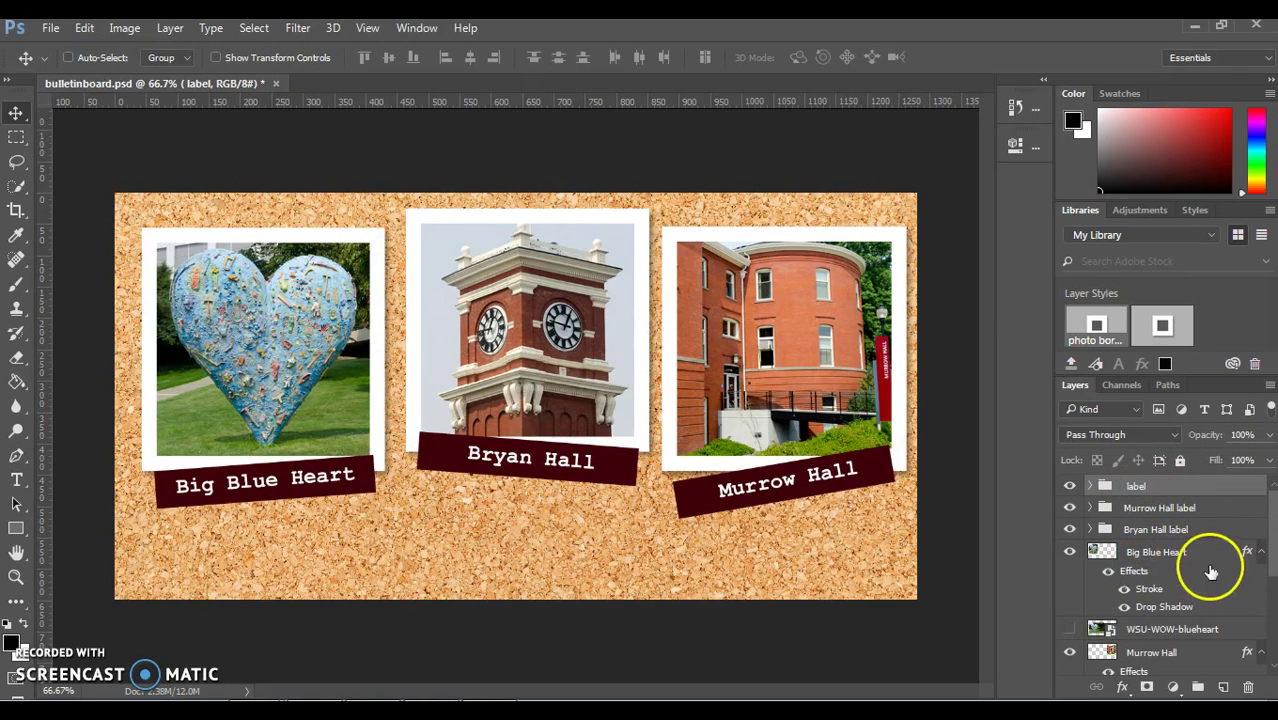
Step: Nudge the Big Blue Heart photo and its label slightly left and down
left_click(1175, 551)
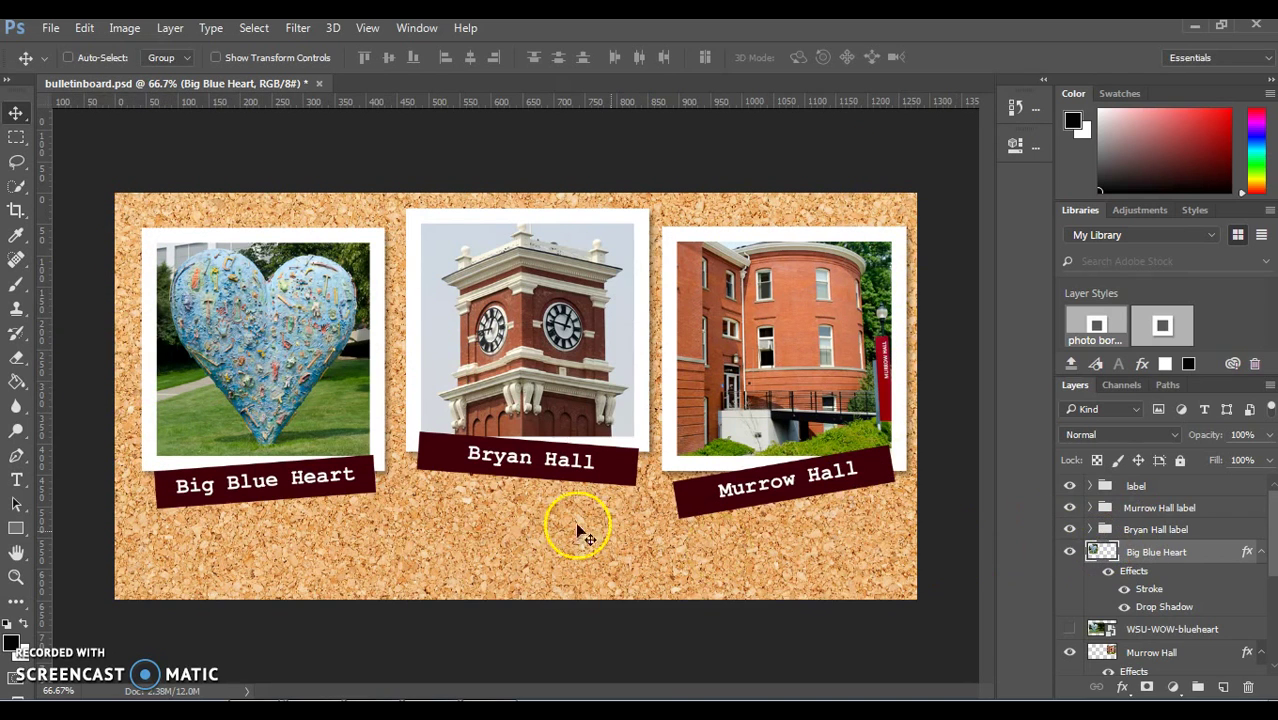
left_click_drag(248, 370, 239, 378)
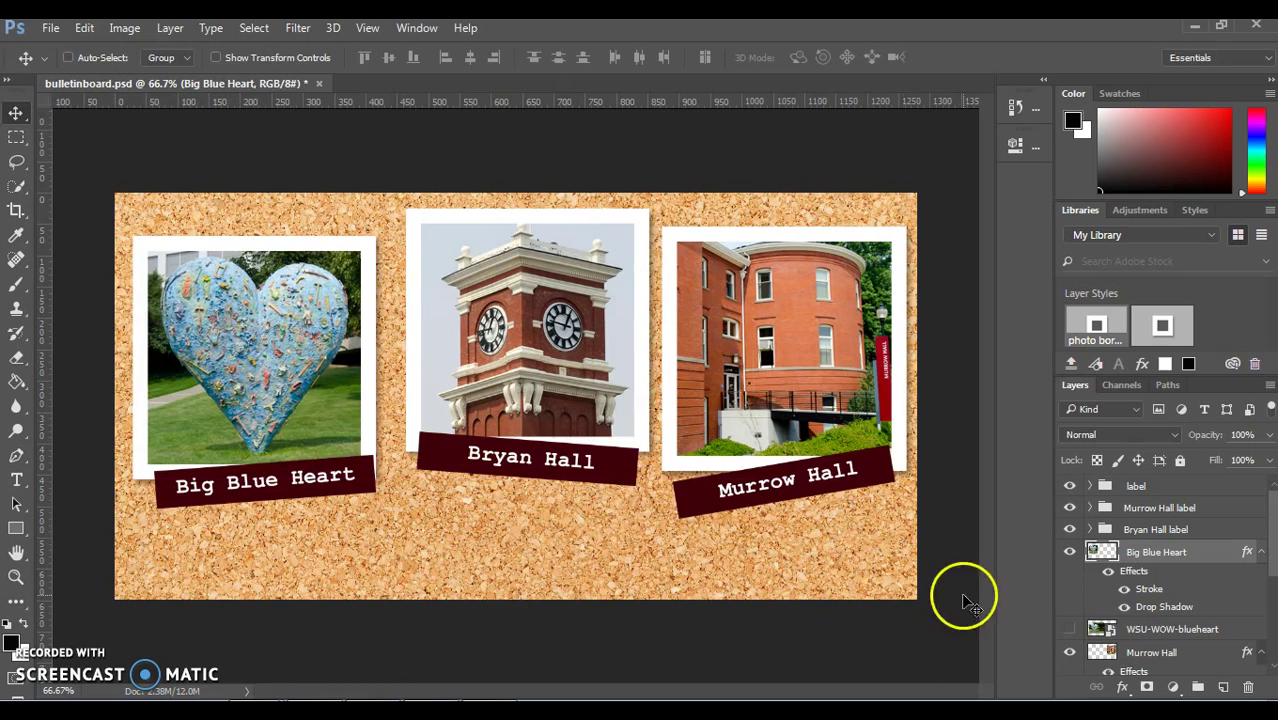
left_click(1163, 486)
mouse_move(281, 470)
left_mouse_down()
mouse_move(257, 458)
mouse_move(261, 480)
left_mouse_up()
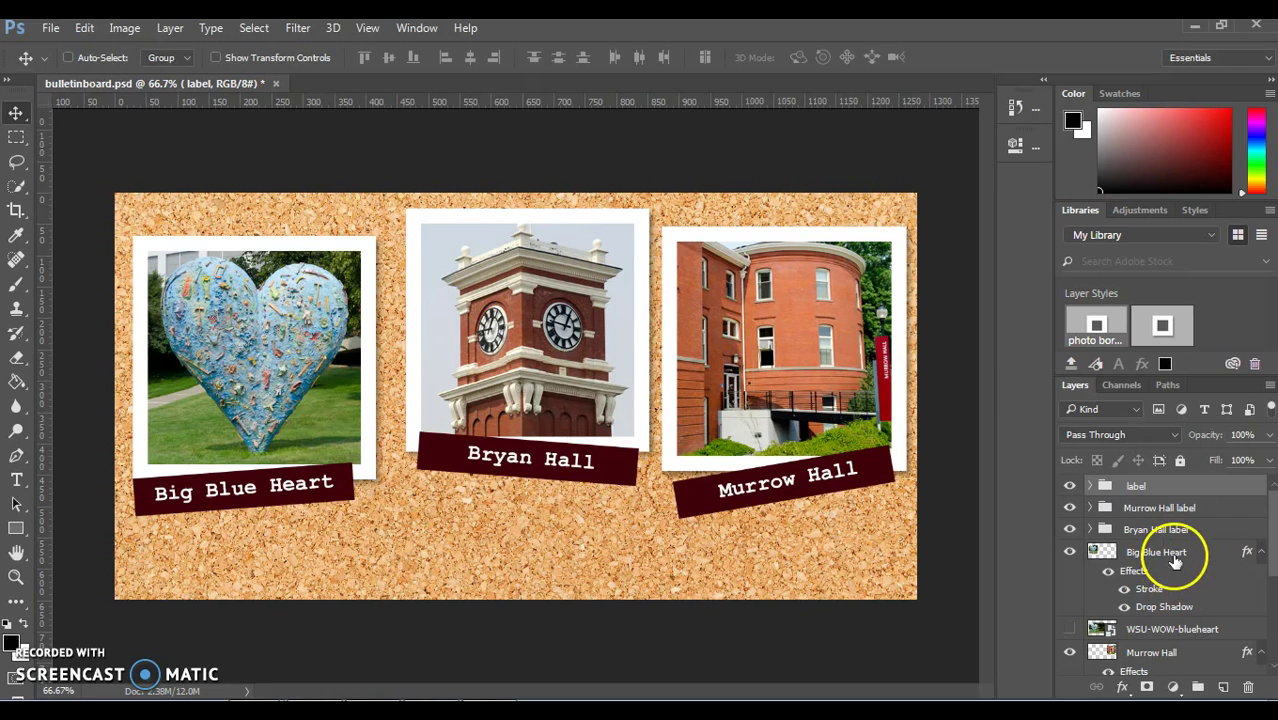
Step: Shift the Murrow Hall photo and its label about 8 px down
left_click_drag(1268, 528, 1272, 565)
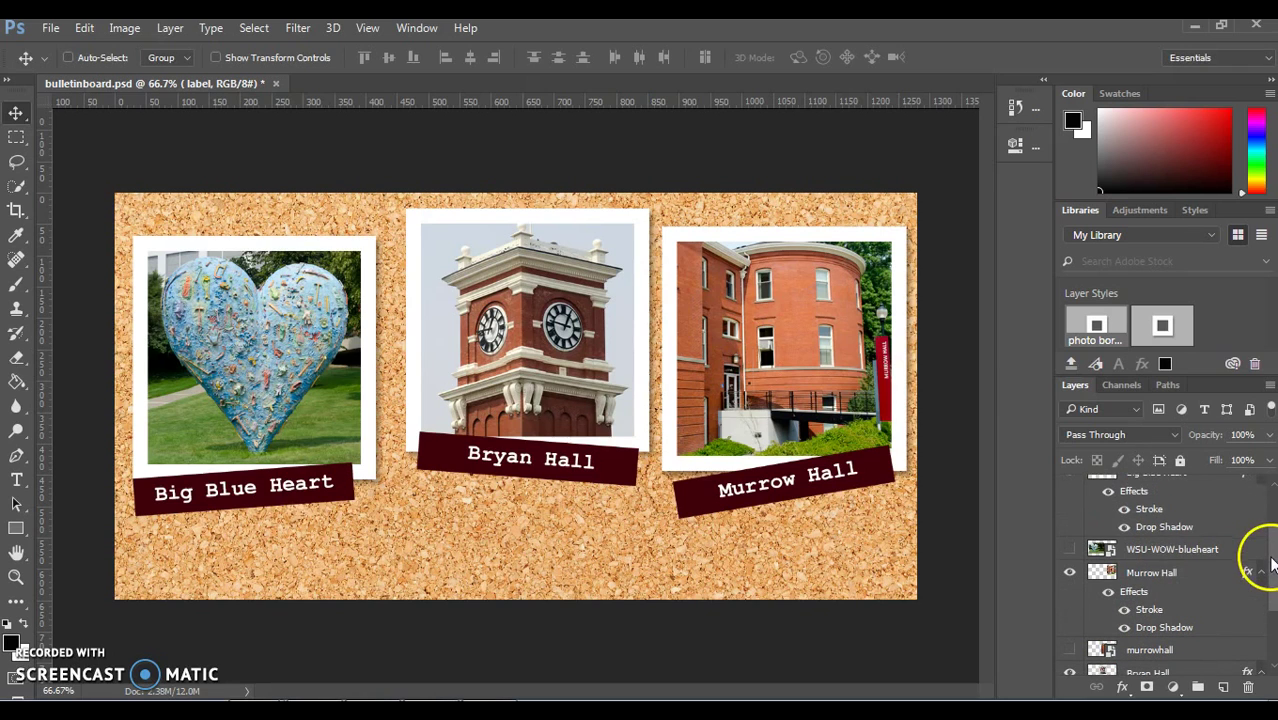
left_click(1165, 572)
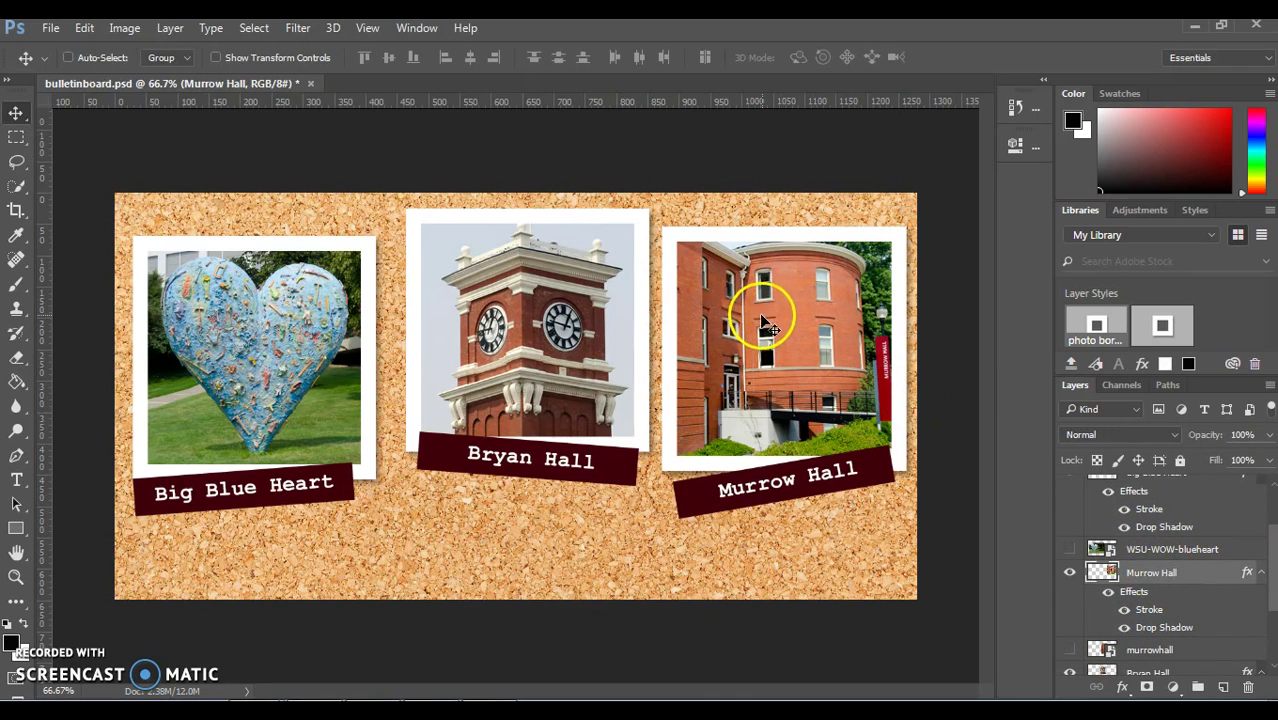
left_click_drag(762, 322, 764, 332)
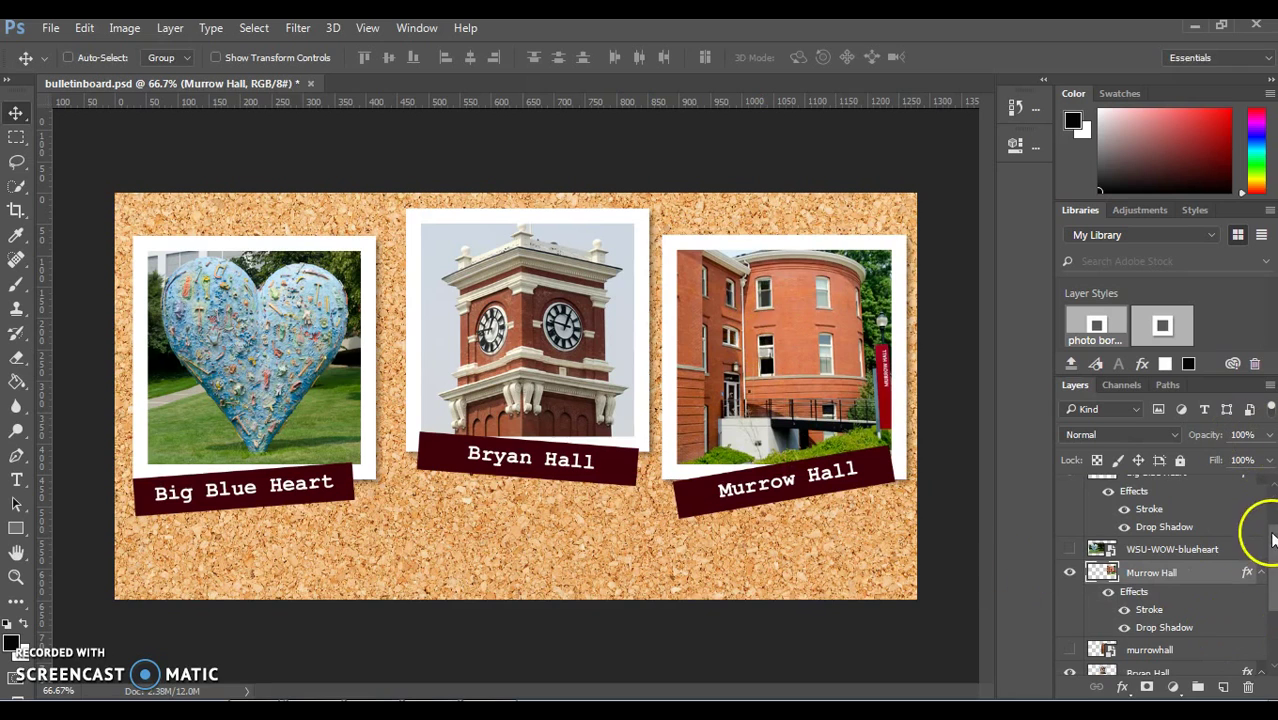
left_click_drag(1272, 540, 1255, 491)
left_click(1195, 508)
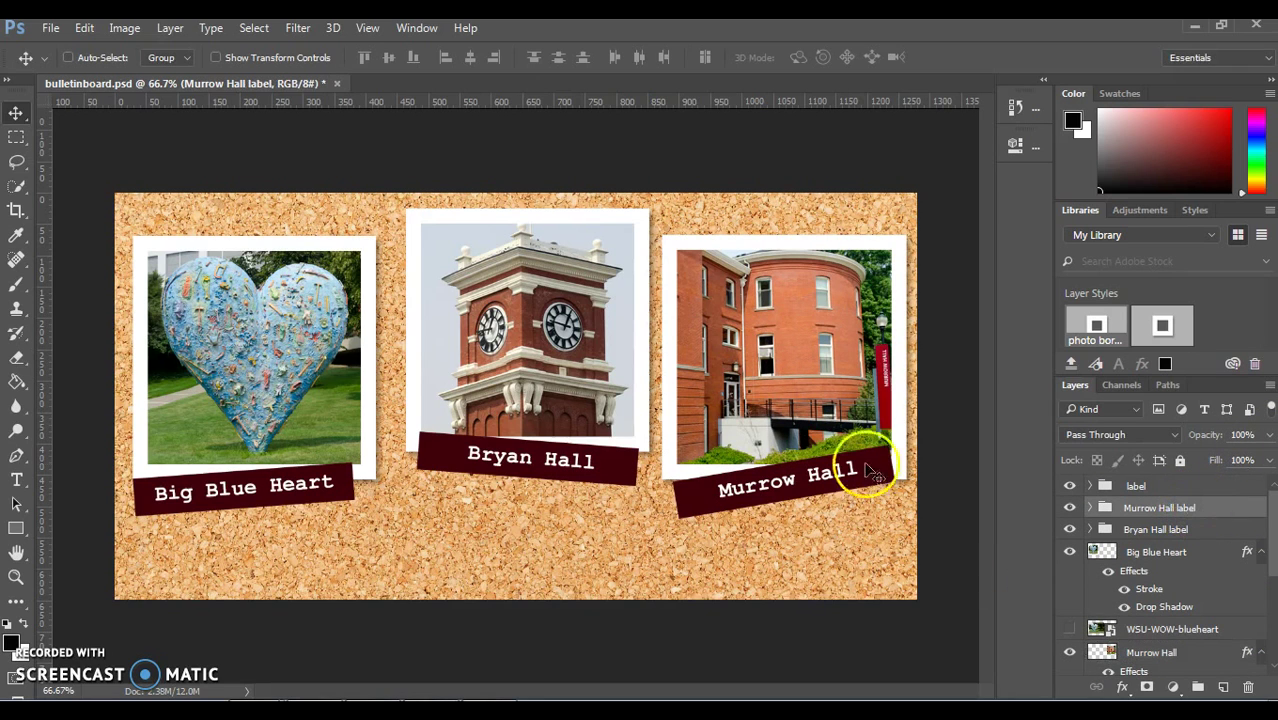
left_click_drag(736, 490, 745, 500)
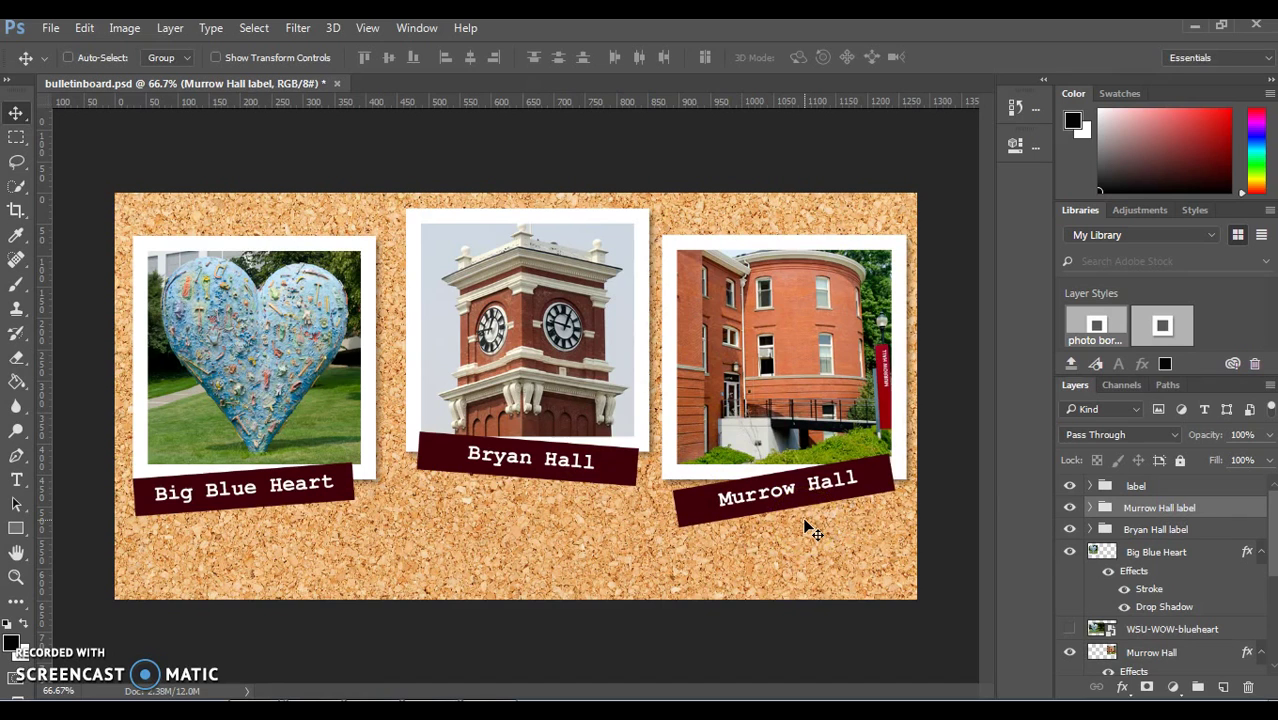
Step: Bring up the File menu to save bulletinboard.psd
left_click(51, 28)
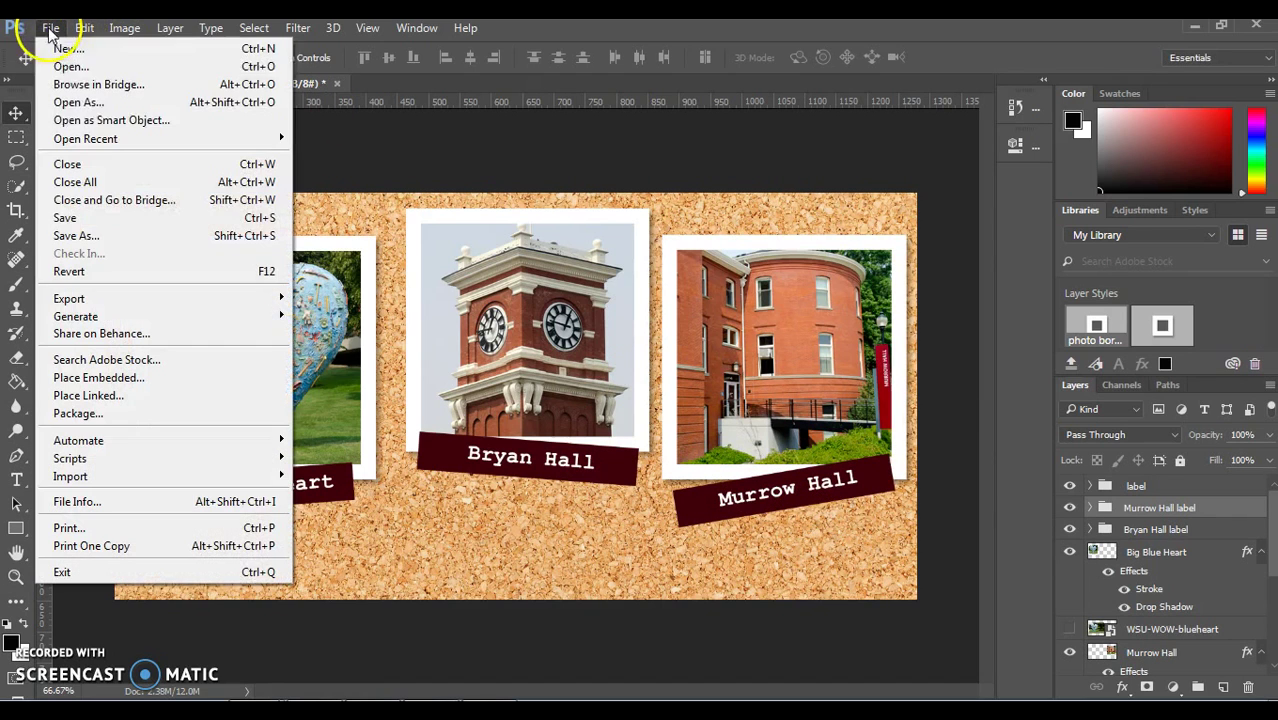